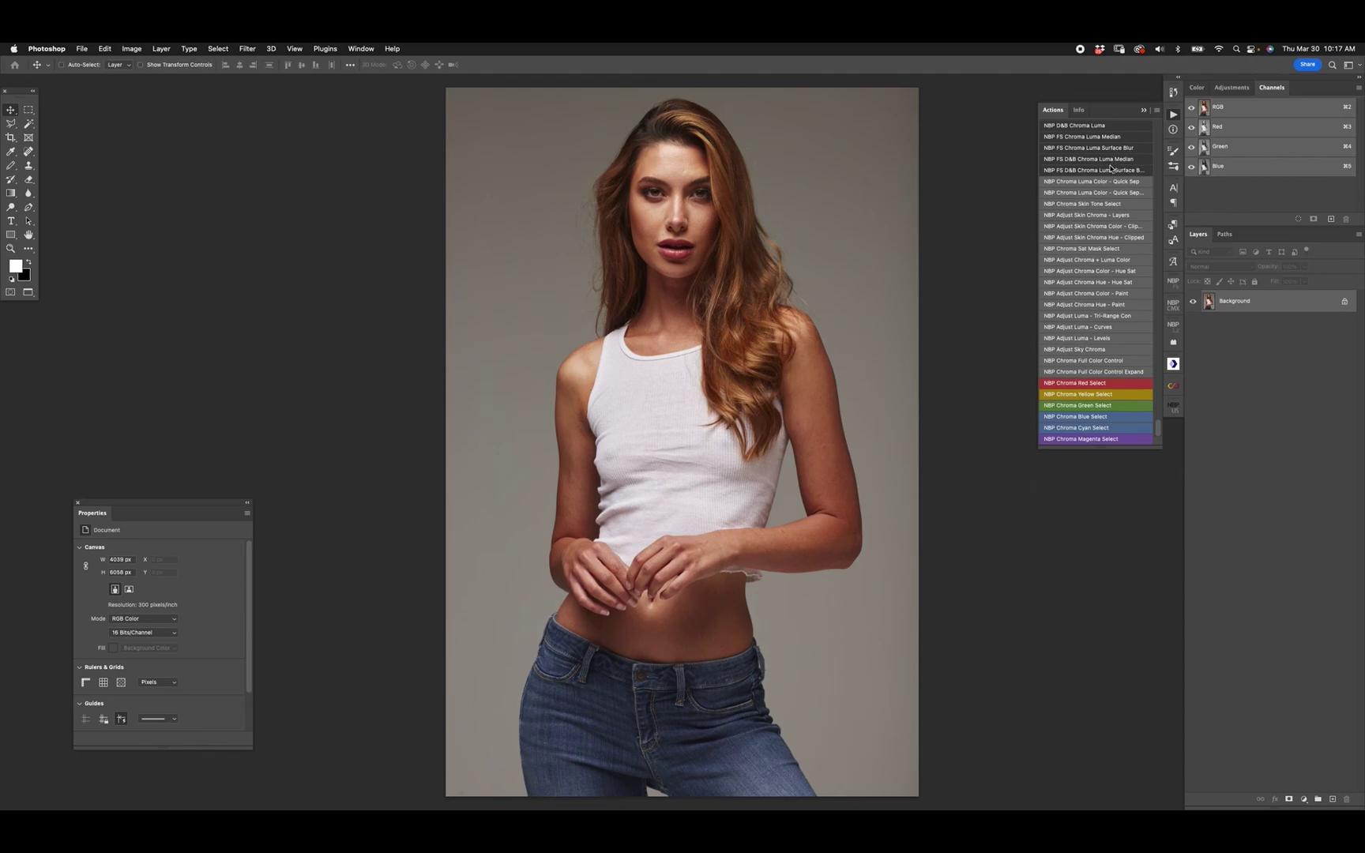
Run the NBP FS D&B Chroma Luma Median action and set the Median radius to 14 pixels.
left_click(1116, 159)
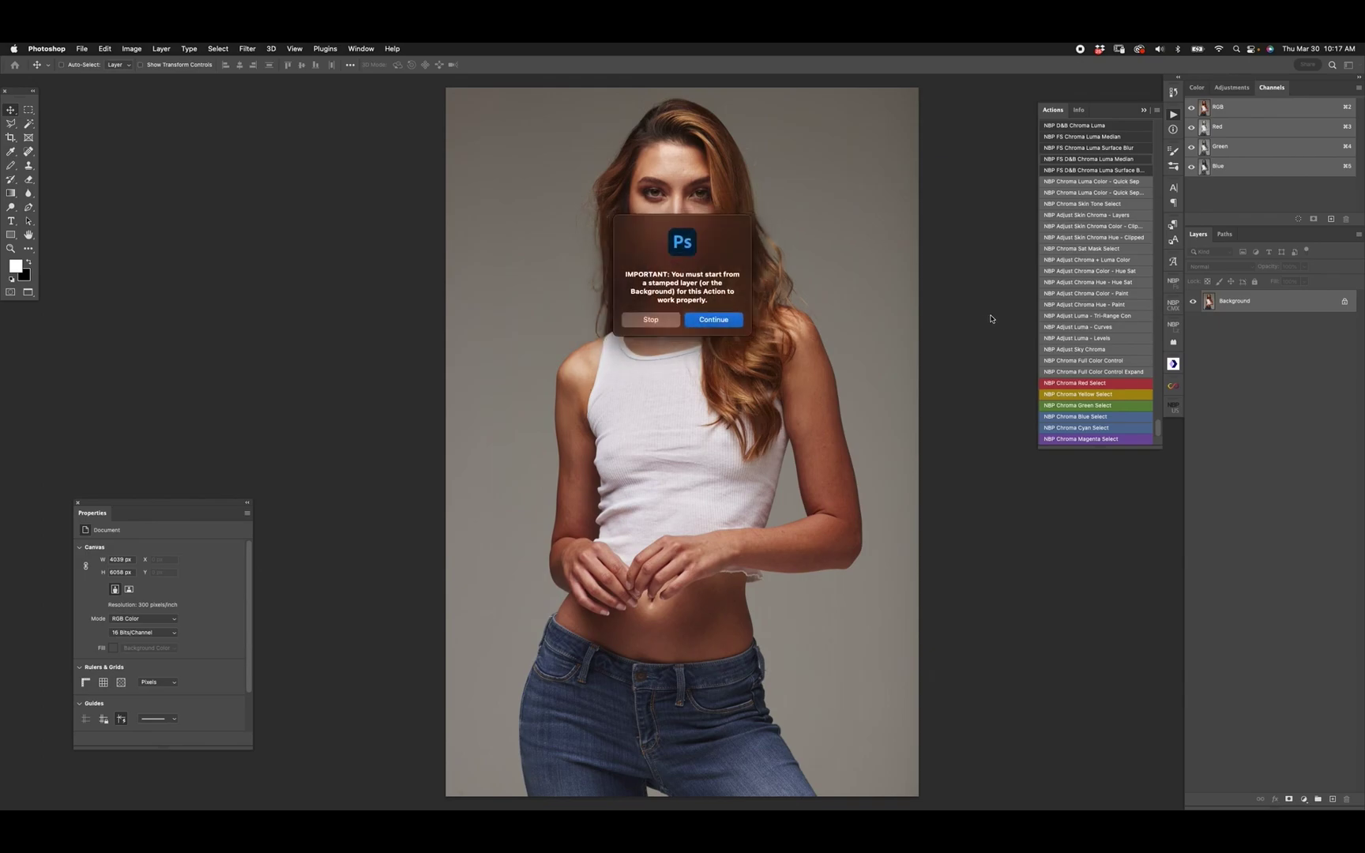
left_click(719, 319)
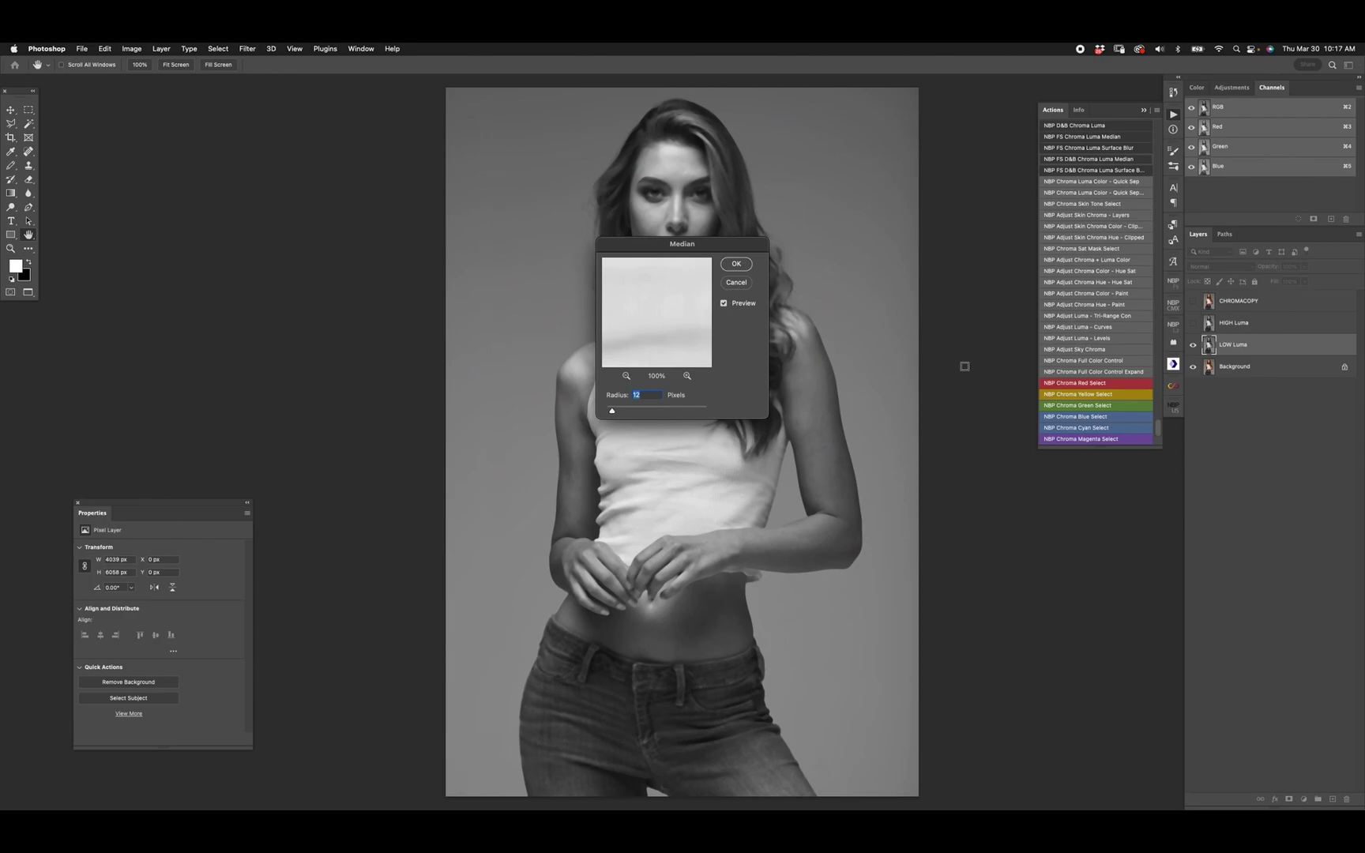
left_click_drag(716, 244, 1001, 513)
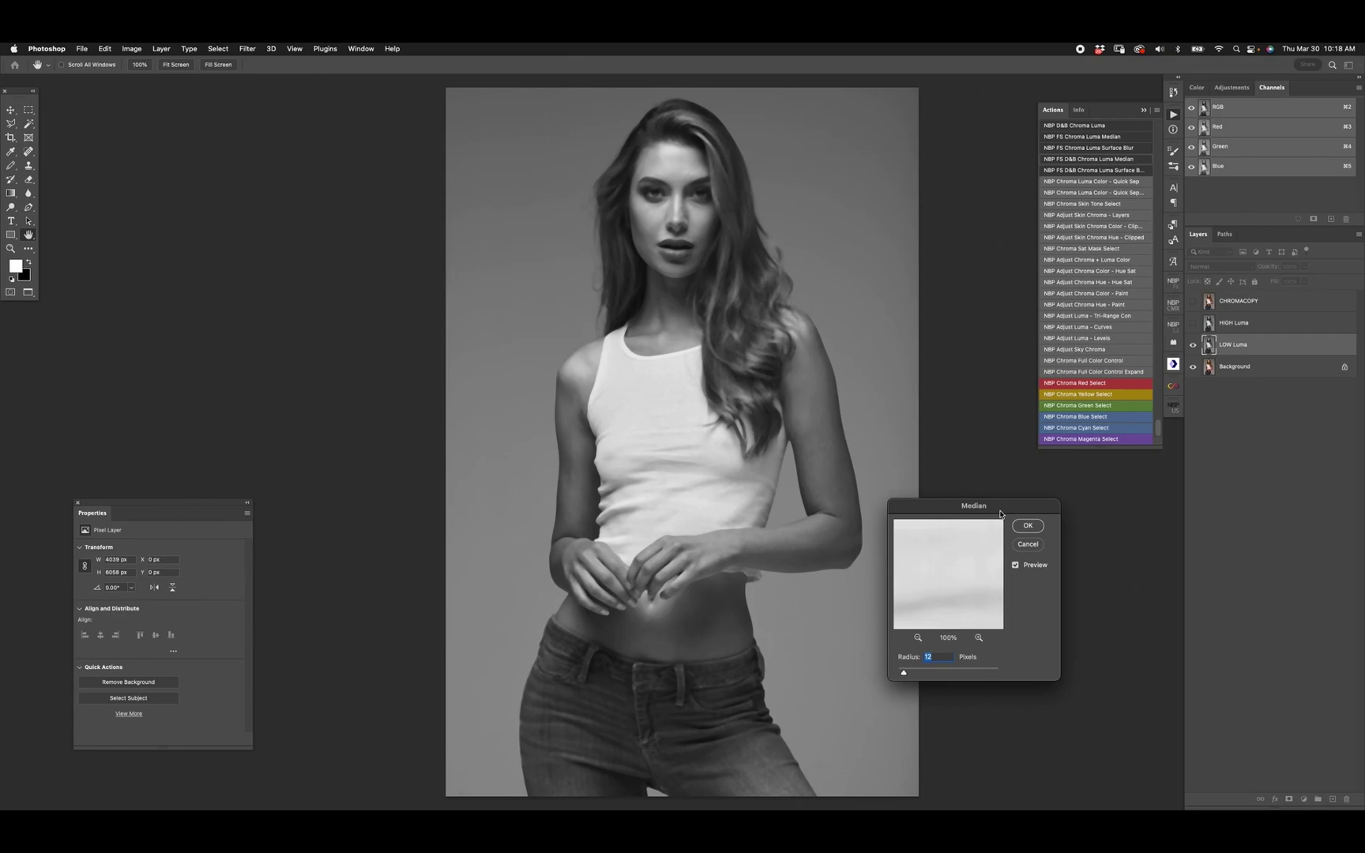
scroll(672, 442, "down", 5)
scroll(485, 715, "up", 10)
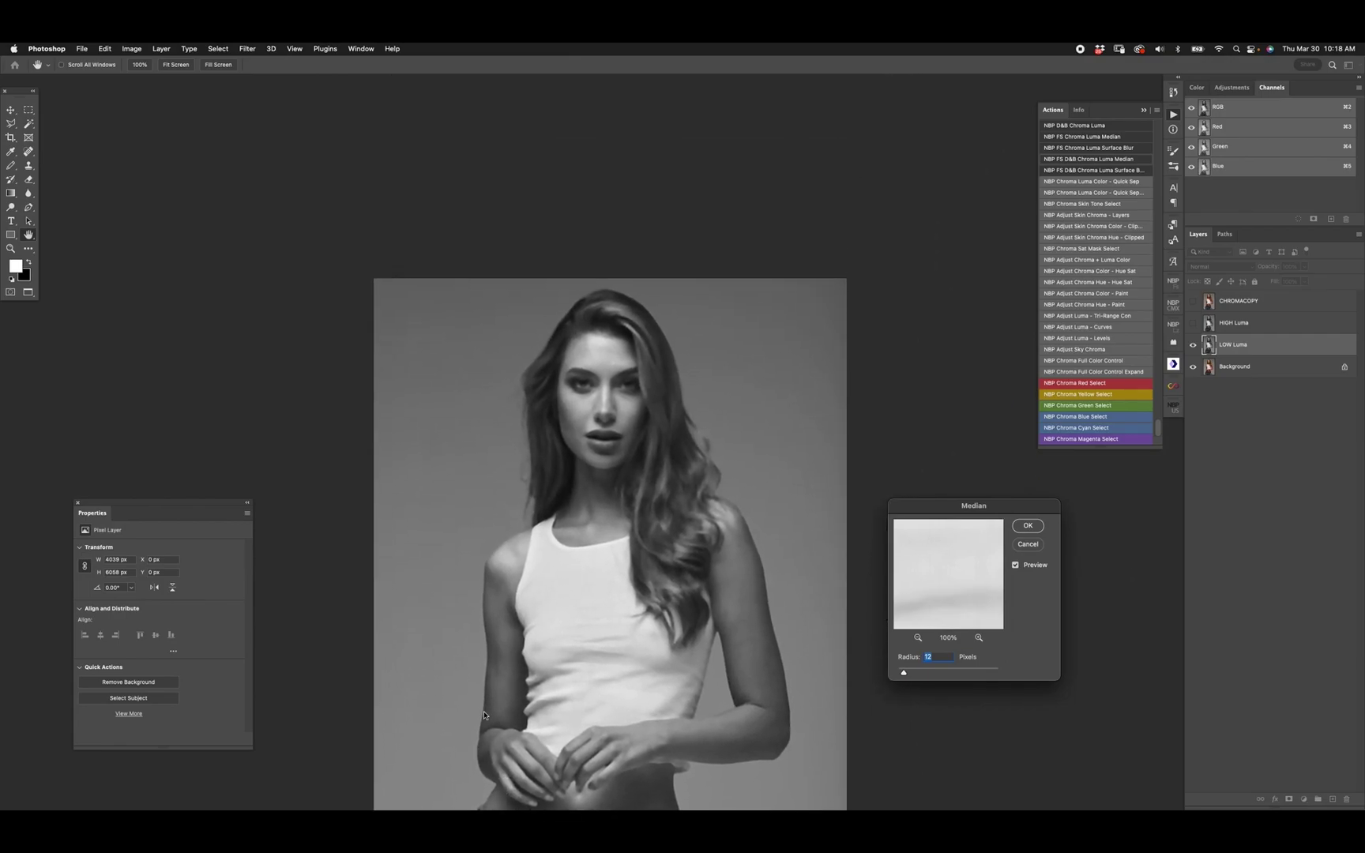
scroll(485, 715, "up", 4)
key("alt")
scroll(641, 378, "up", 10)
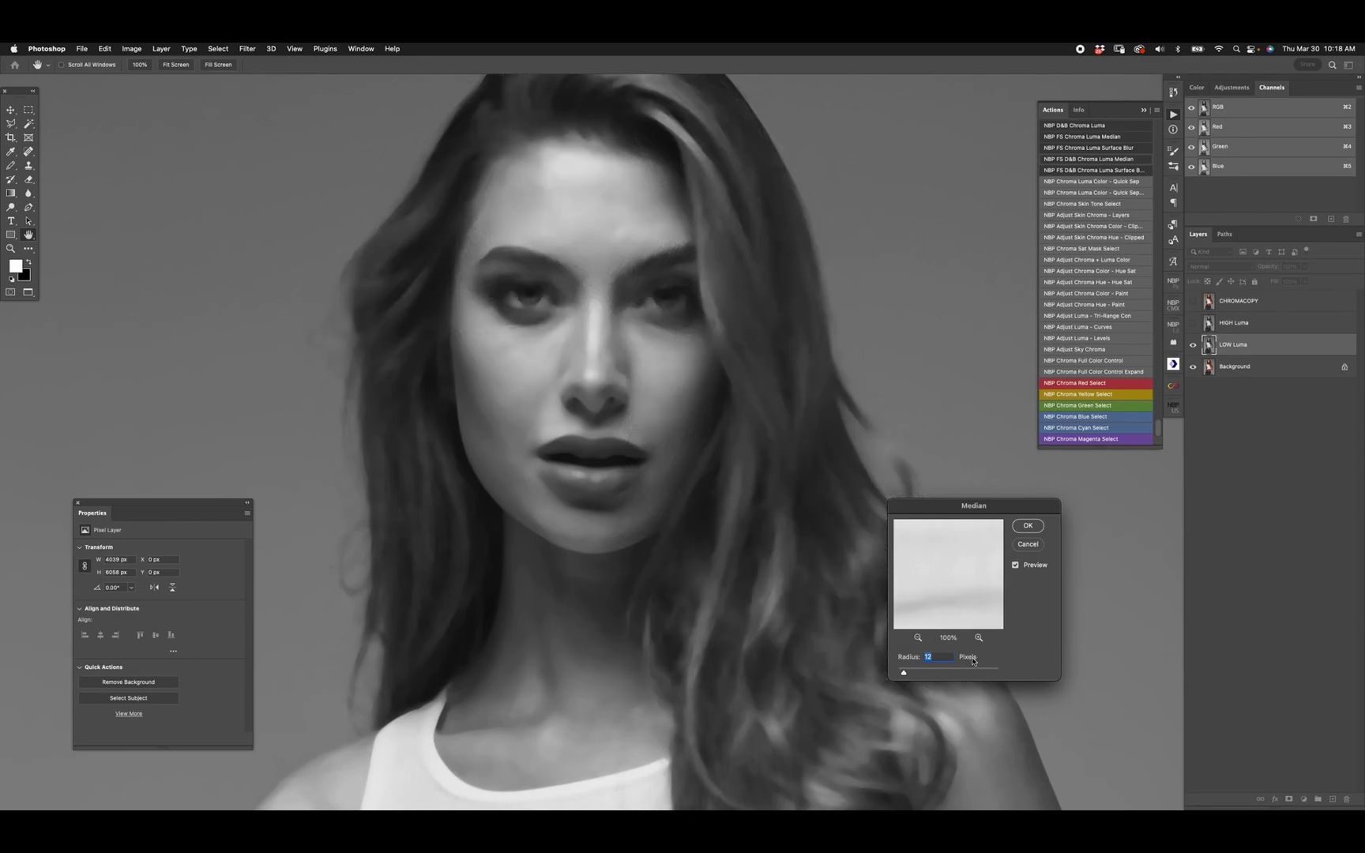
key("Up")
key("Up")
Apply the Median blur, then preview the LOW Luma layer on its own.
left_click(1020, 527)
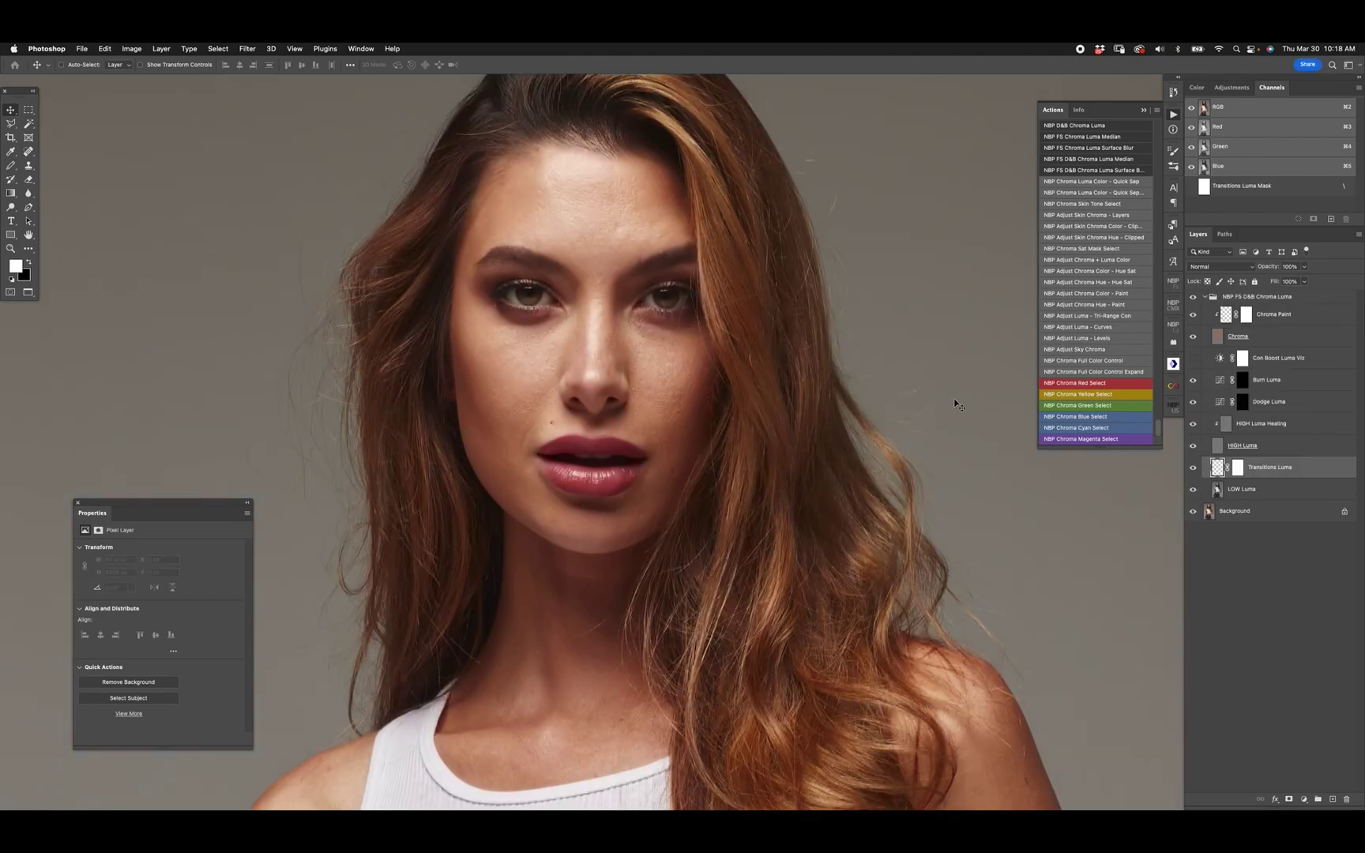
left_click(1243, 509)
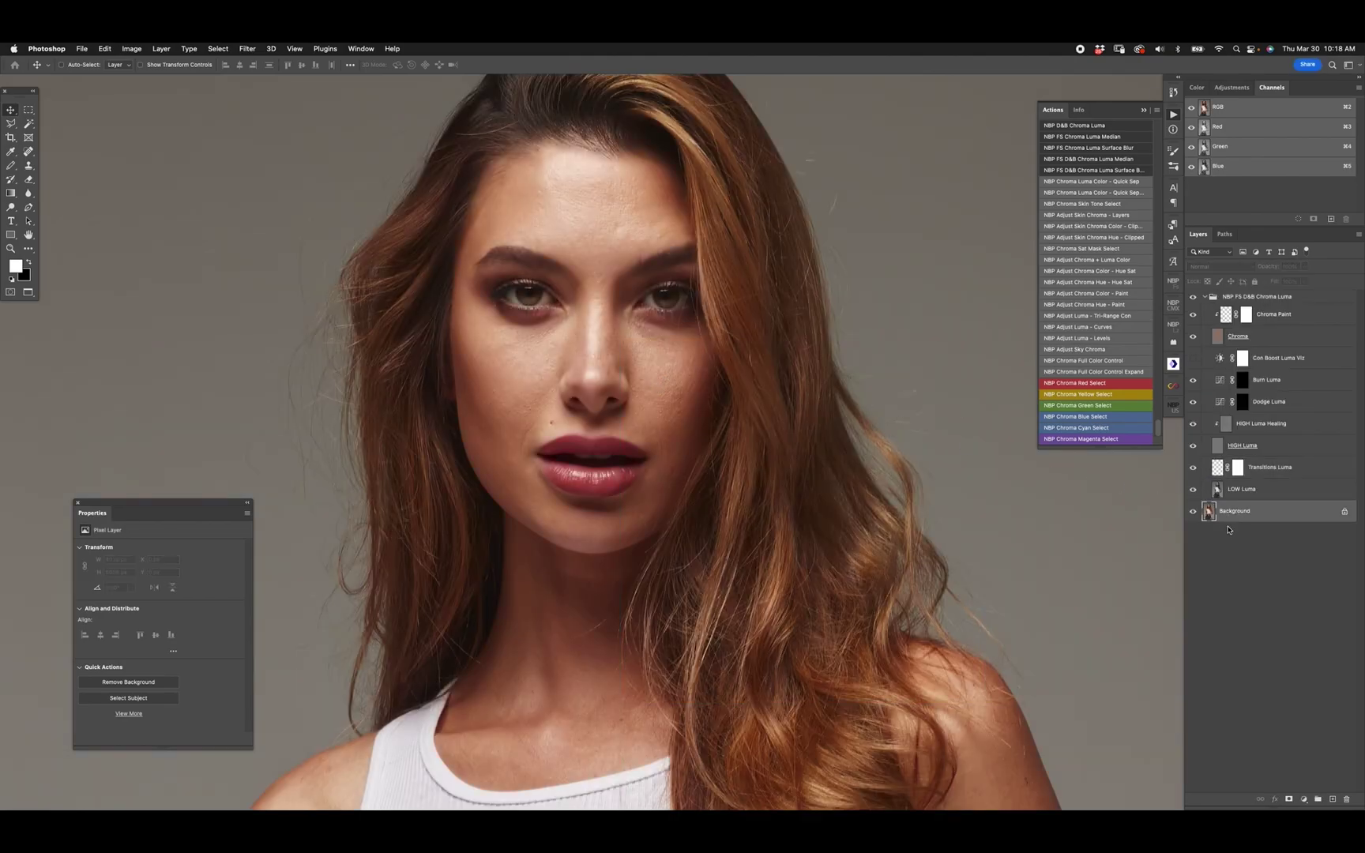
left_click(1237, 498)
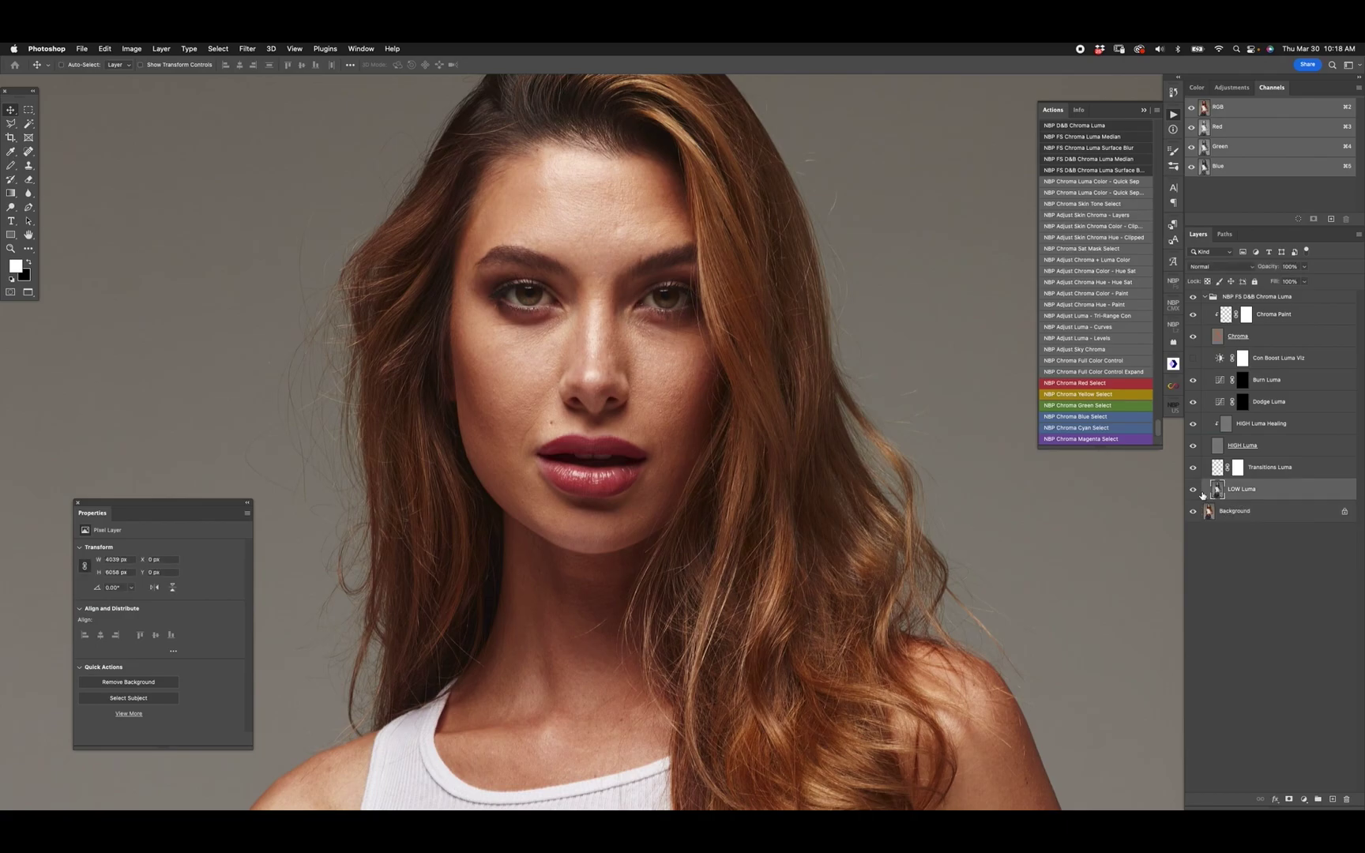
left_click(1193, 490, "alt")
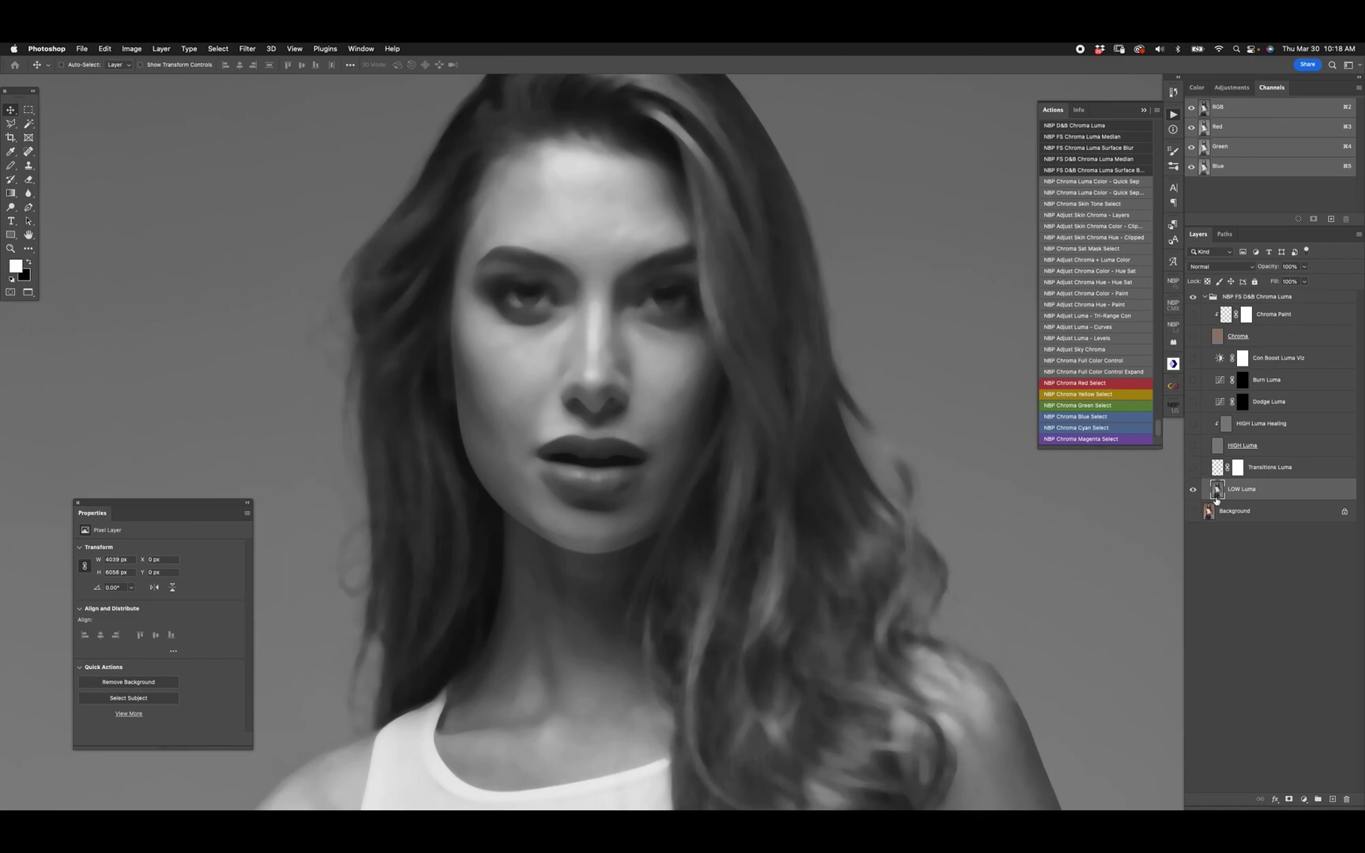
left_click(1193, 490, "alt")
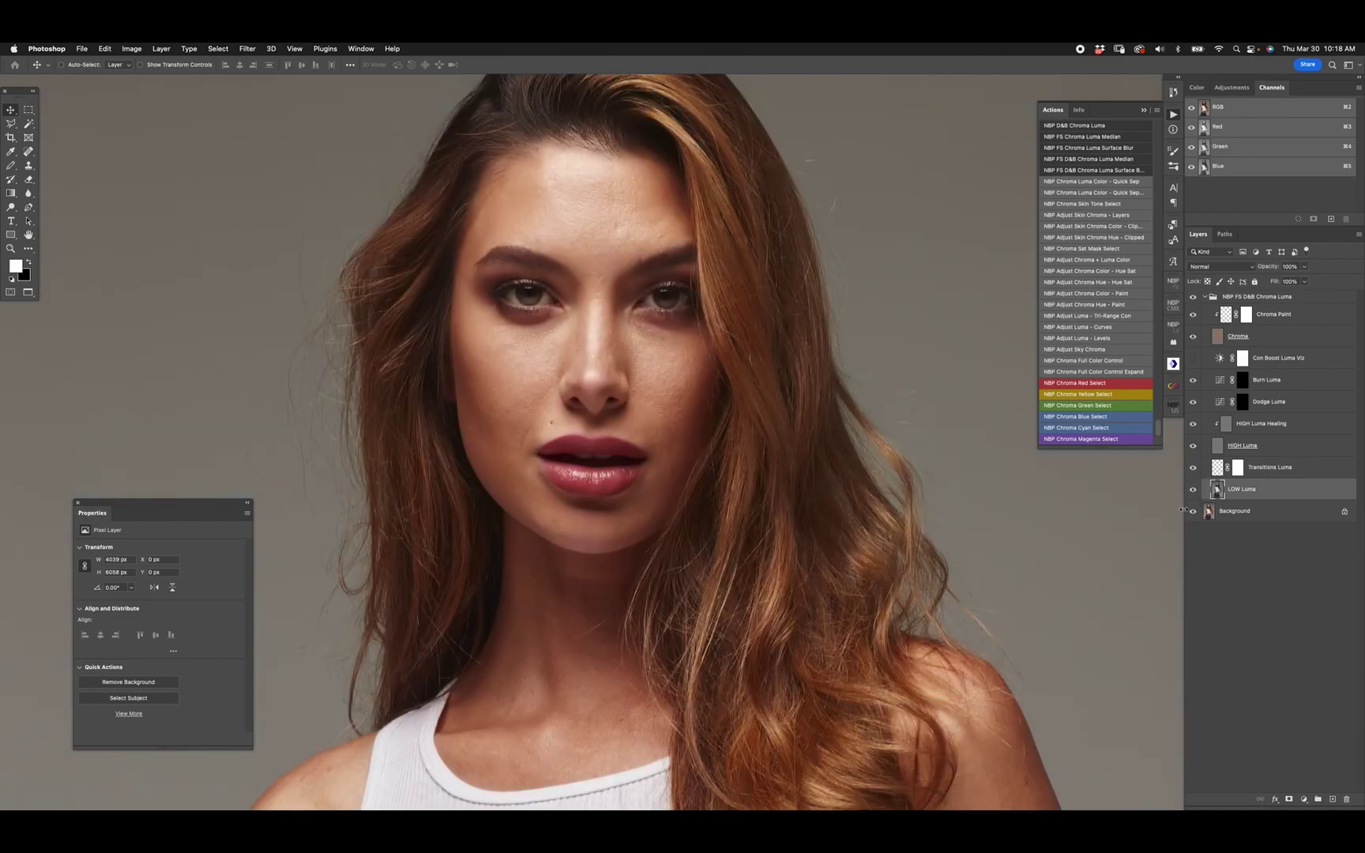
Preview HIGH Luma alone, then select the HIGH Luma Healing and Transitions Luma layers.
left_click(1193, 446, "alt")
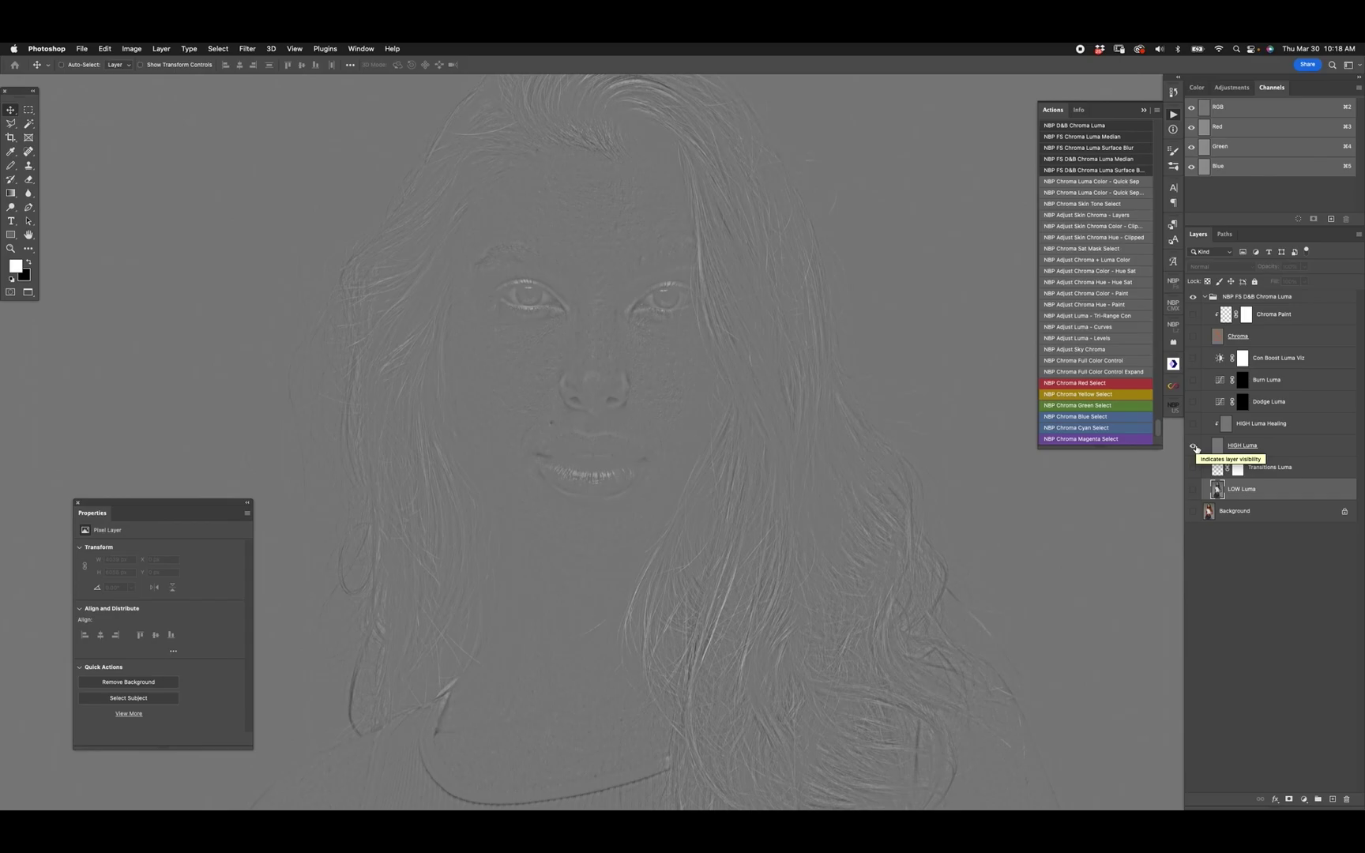
left_click(1193, 446, "alt")
left_click(1225, 430)
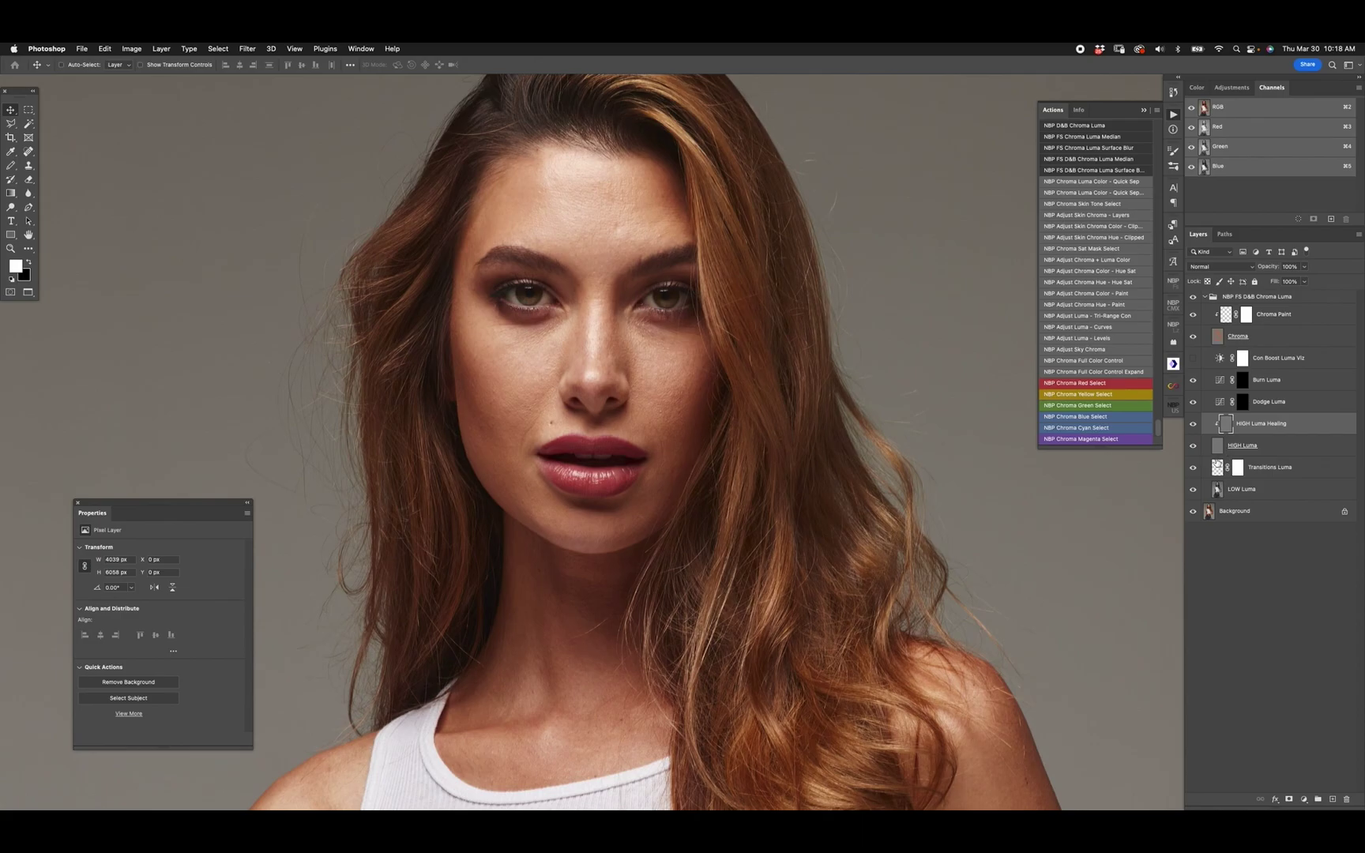
left_click(1218, 468)
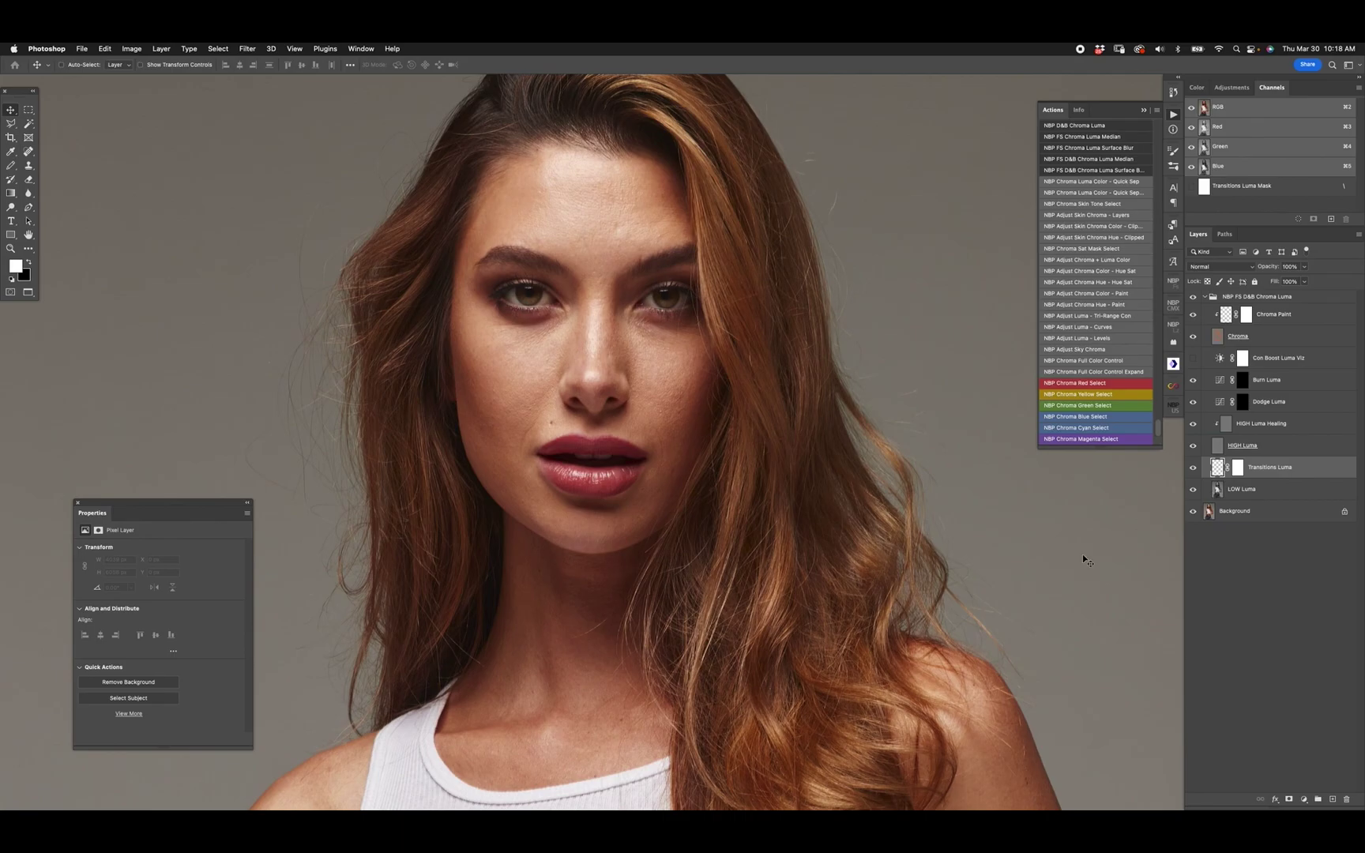
Inspect the Dodge Luma and Burn Luma curves, moving the curve properties aside.
left_click(1219, 403)
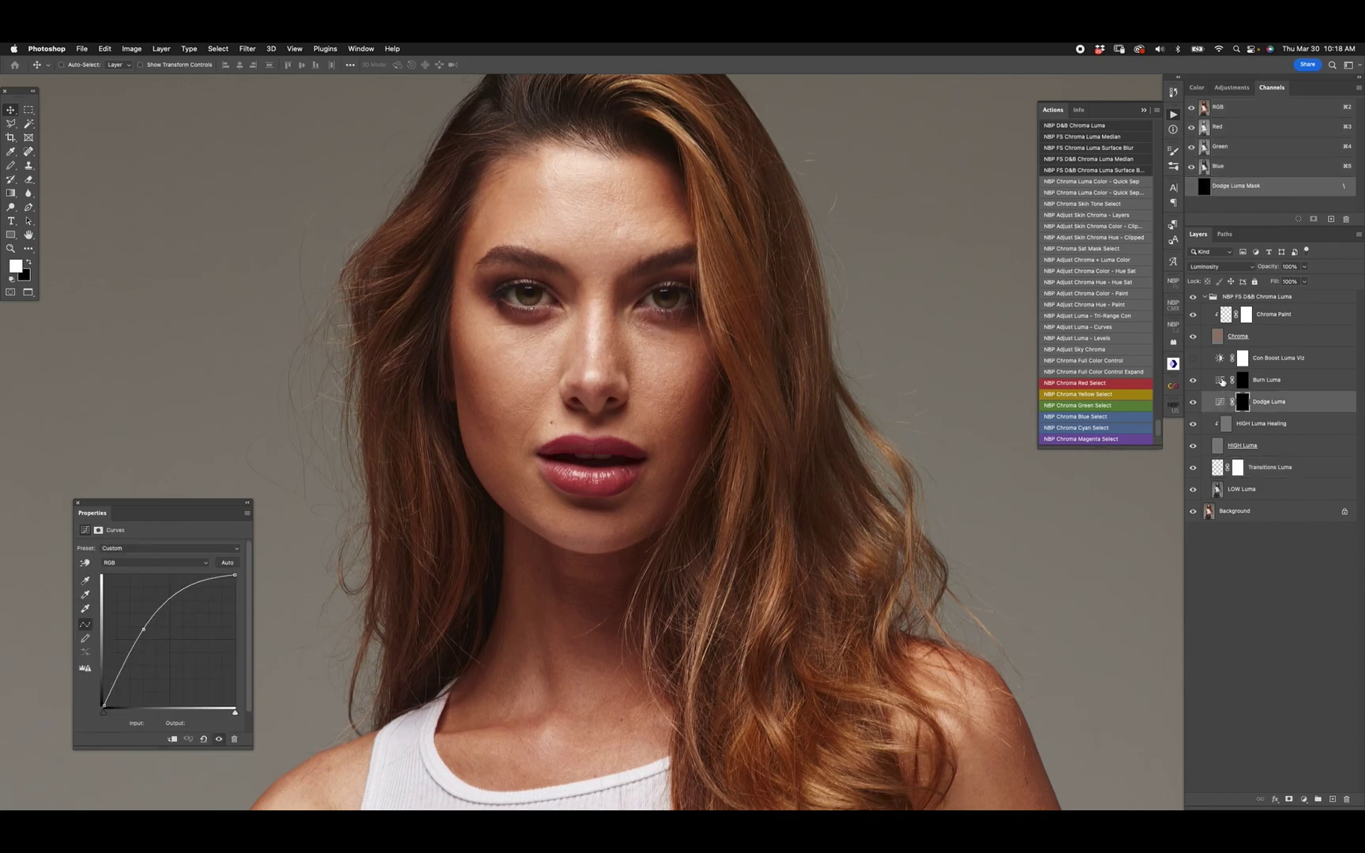
left_click(1223, 381)
left_click(1225, 403)
left_click_drag(160, 517, 169, 454)
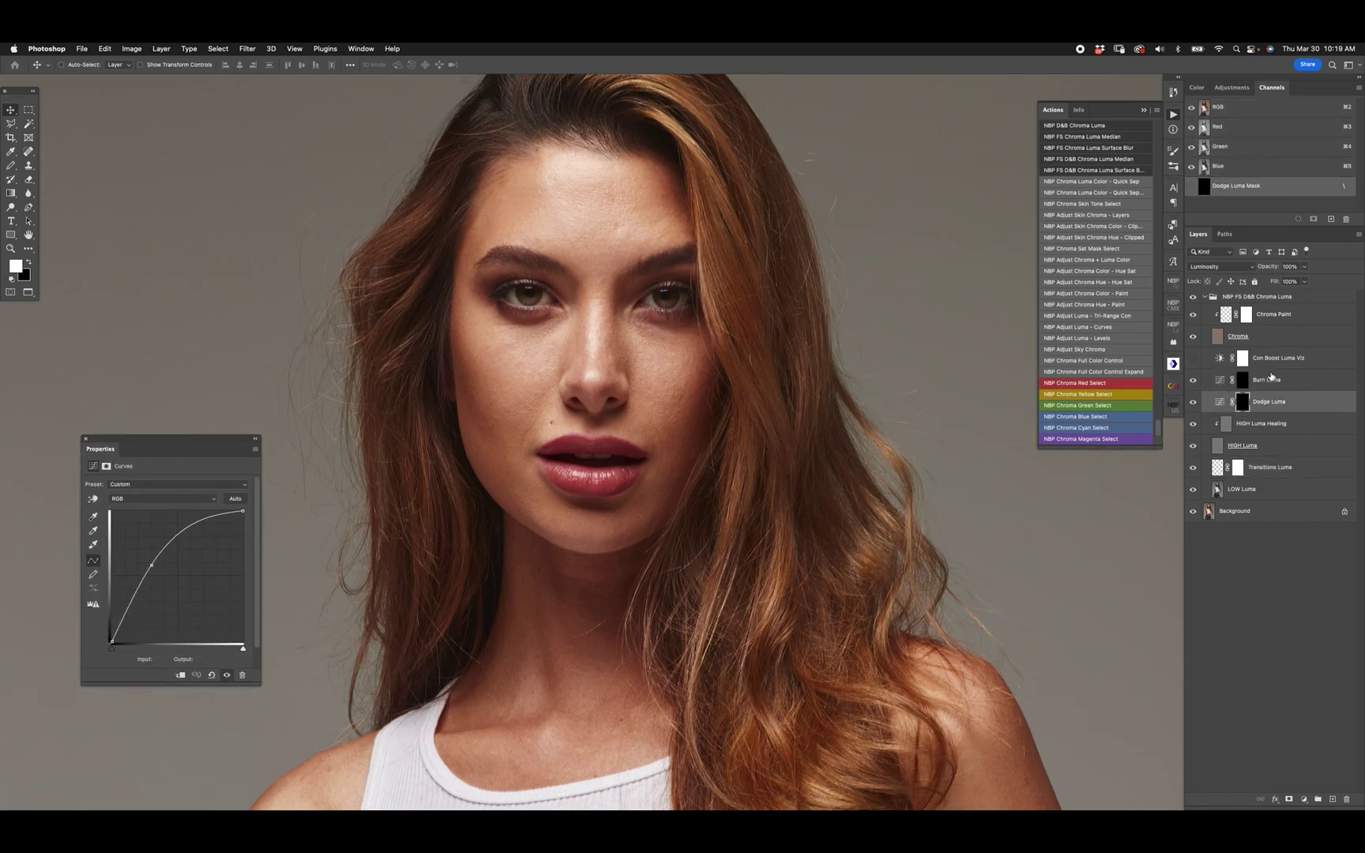
left_click(1218, 383)
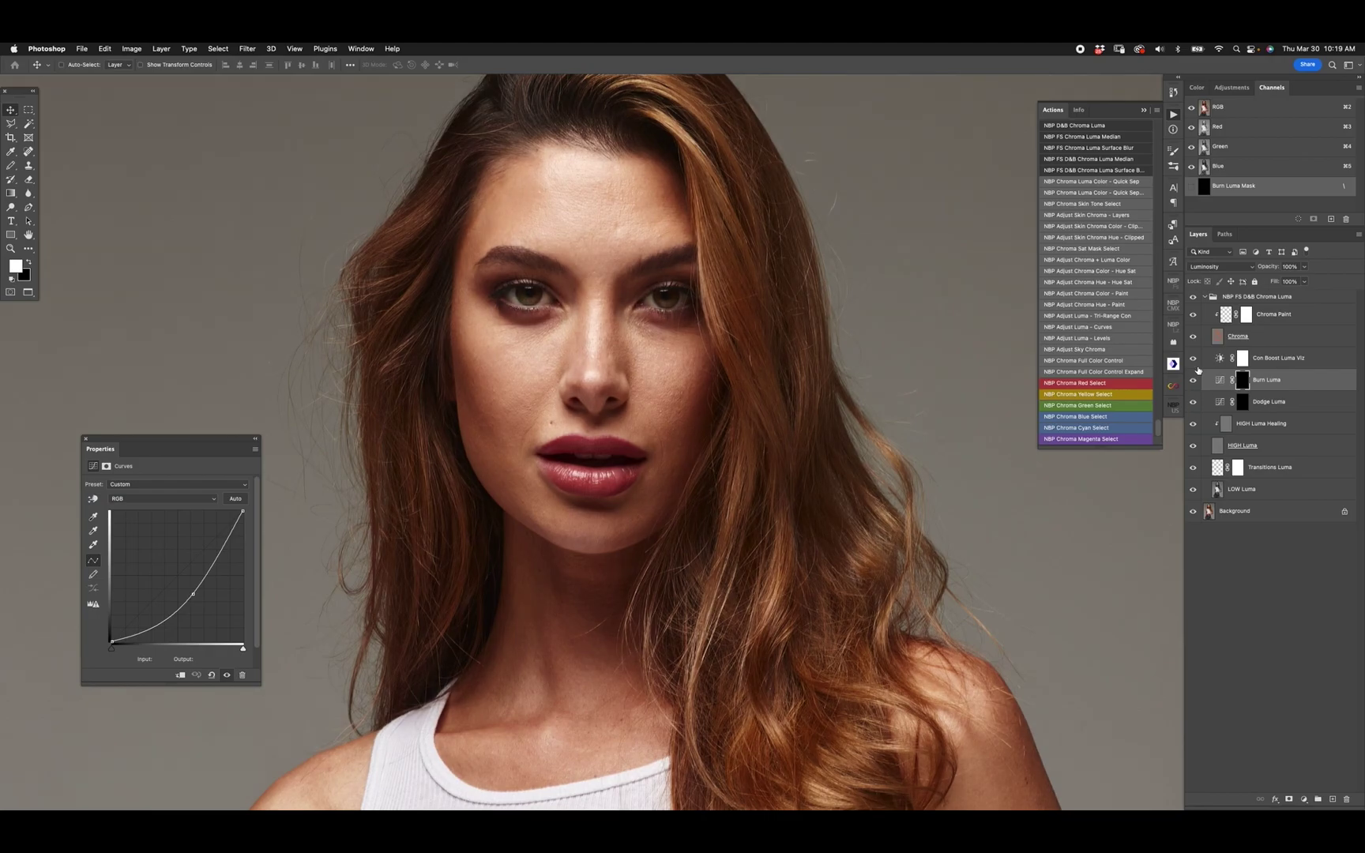
Look over the Con Boost, Chroma and Chroma Paint layers, then hide Chroma.
left_click(1217, 360)
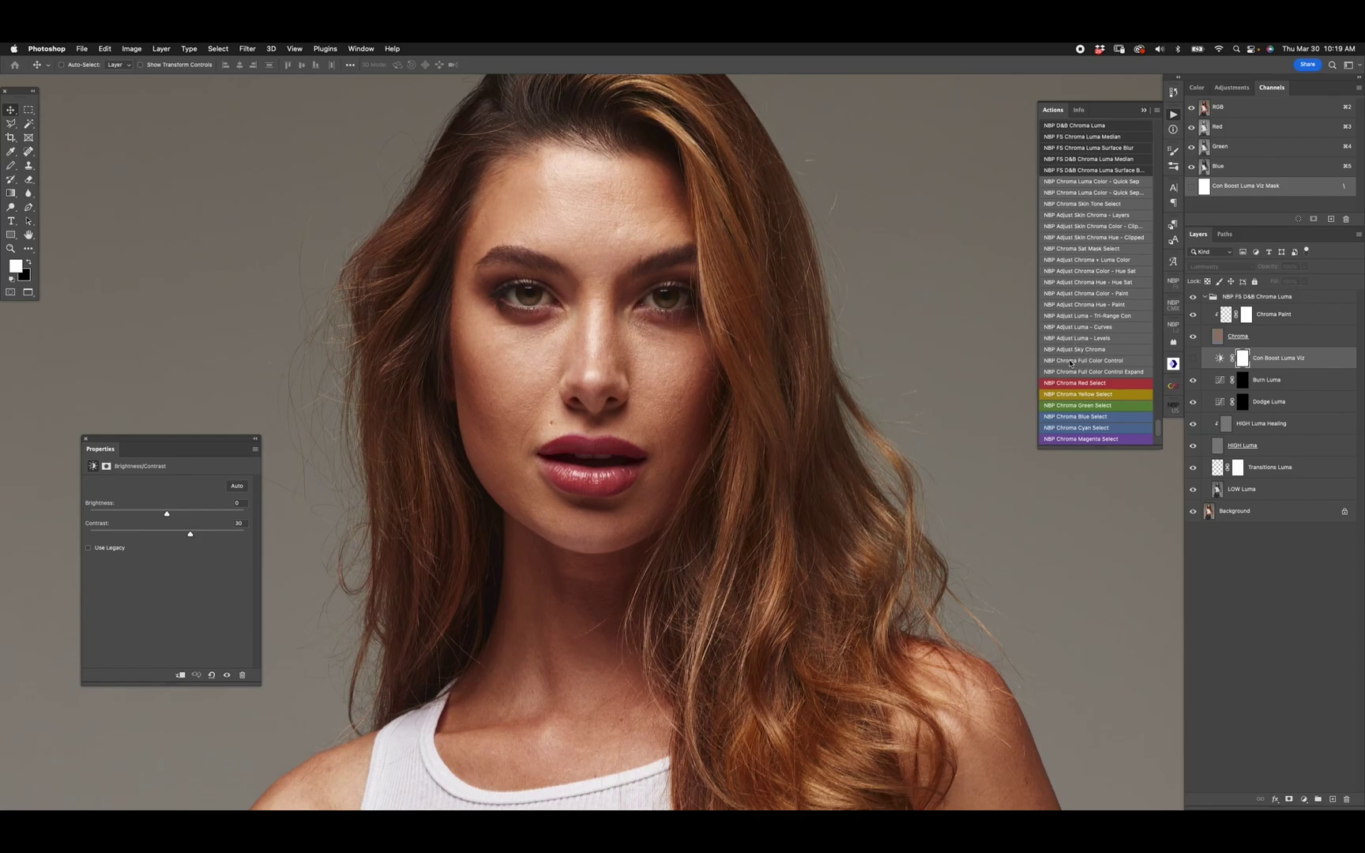
left_click(1221, 346)
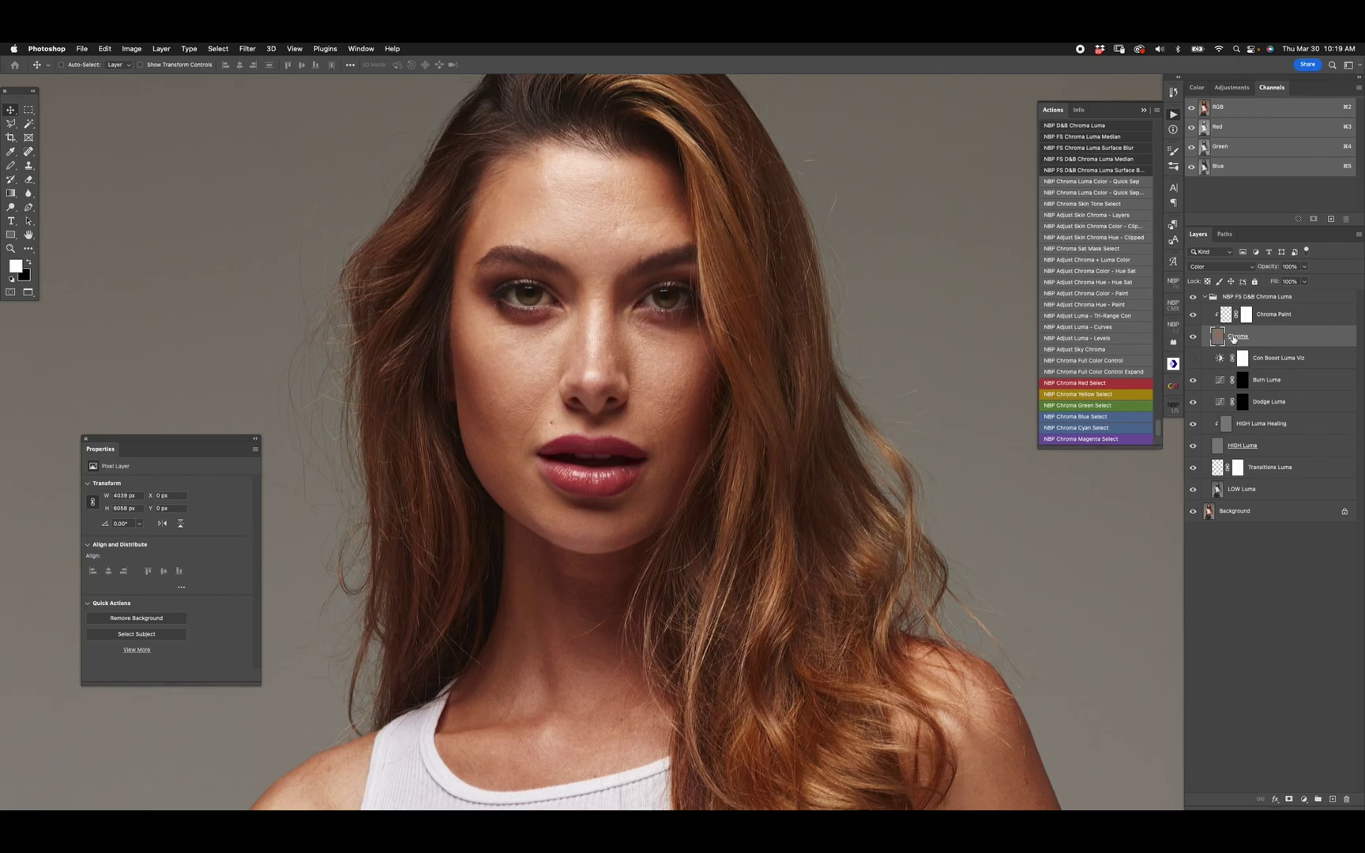
left_click(1226, 316)
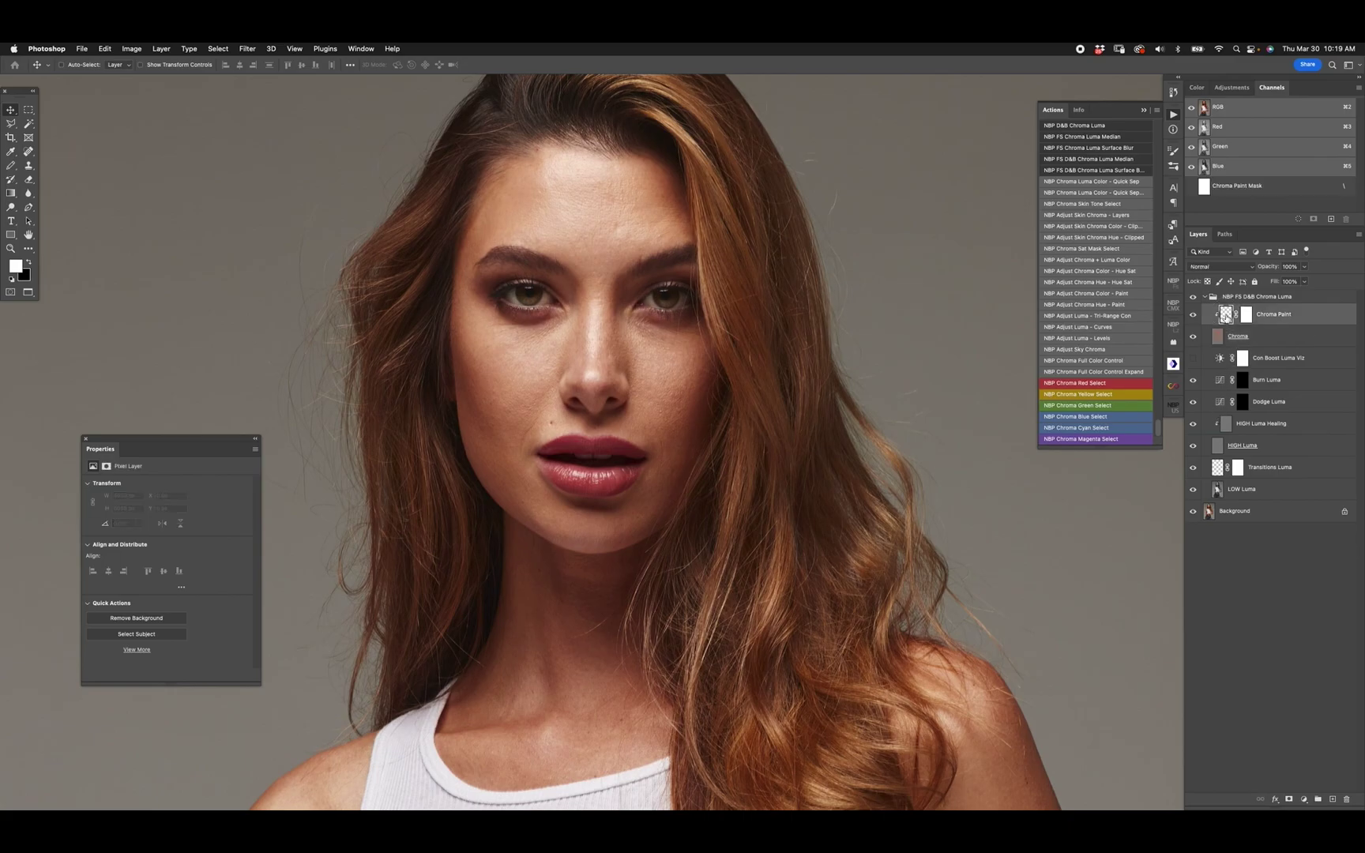
left_click(1222, 339)
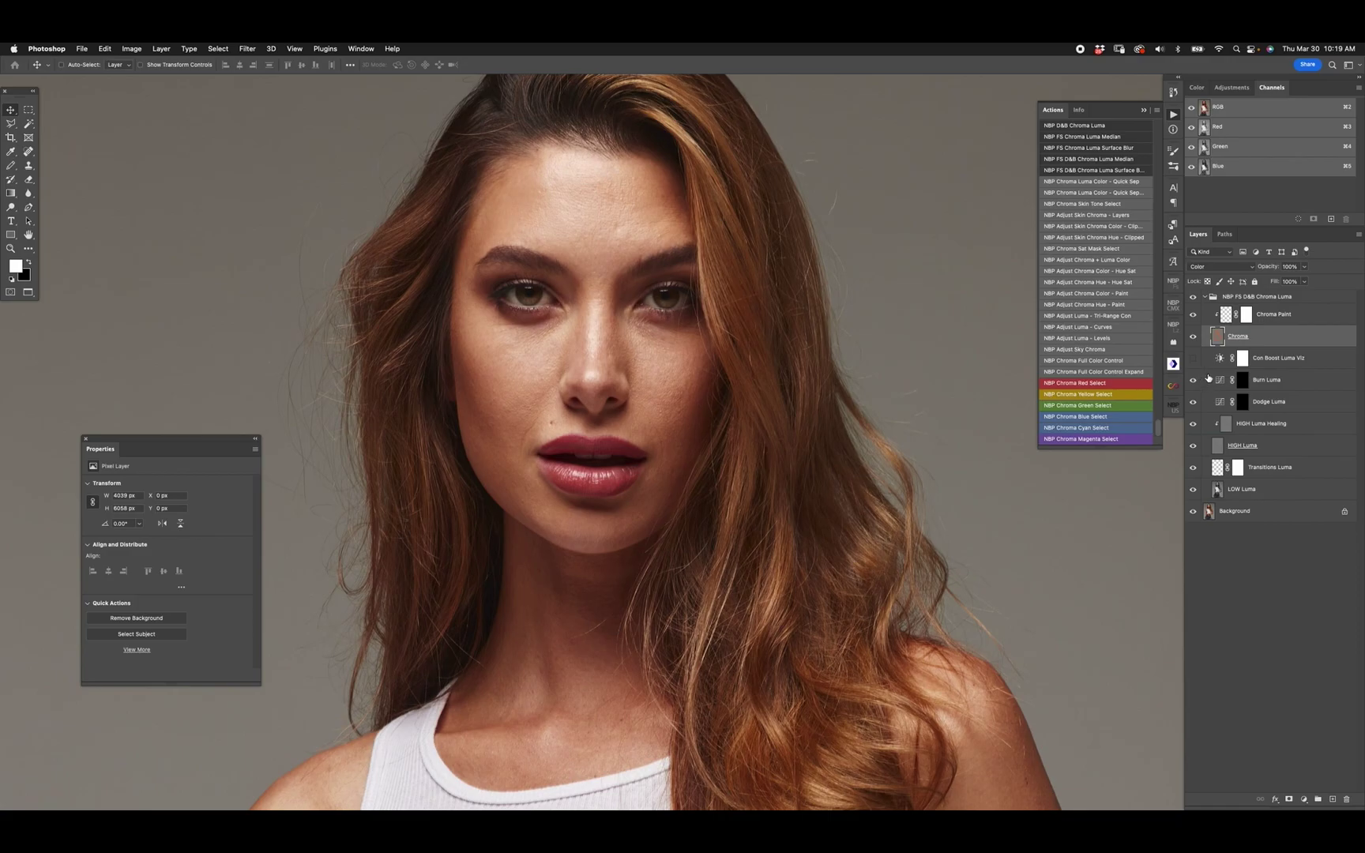
left_click(1193, 337)
On HIGH Luma Healing, zoom in around the nose and spot-heal a cheek blemish.
left_click(1218, 473)
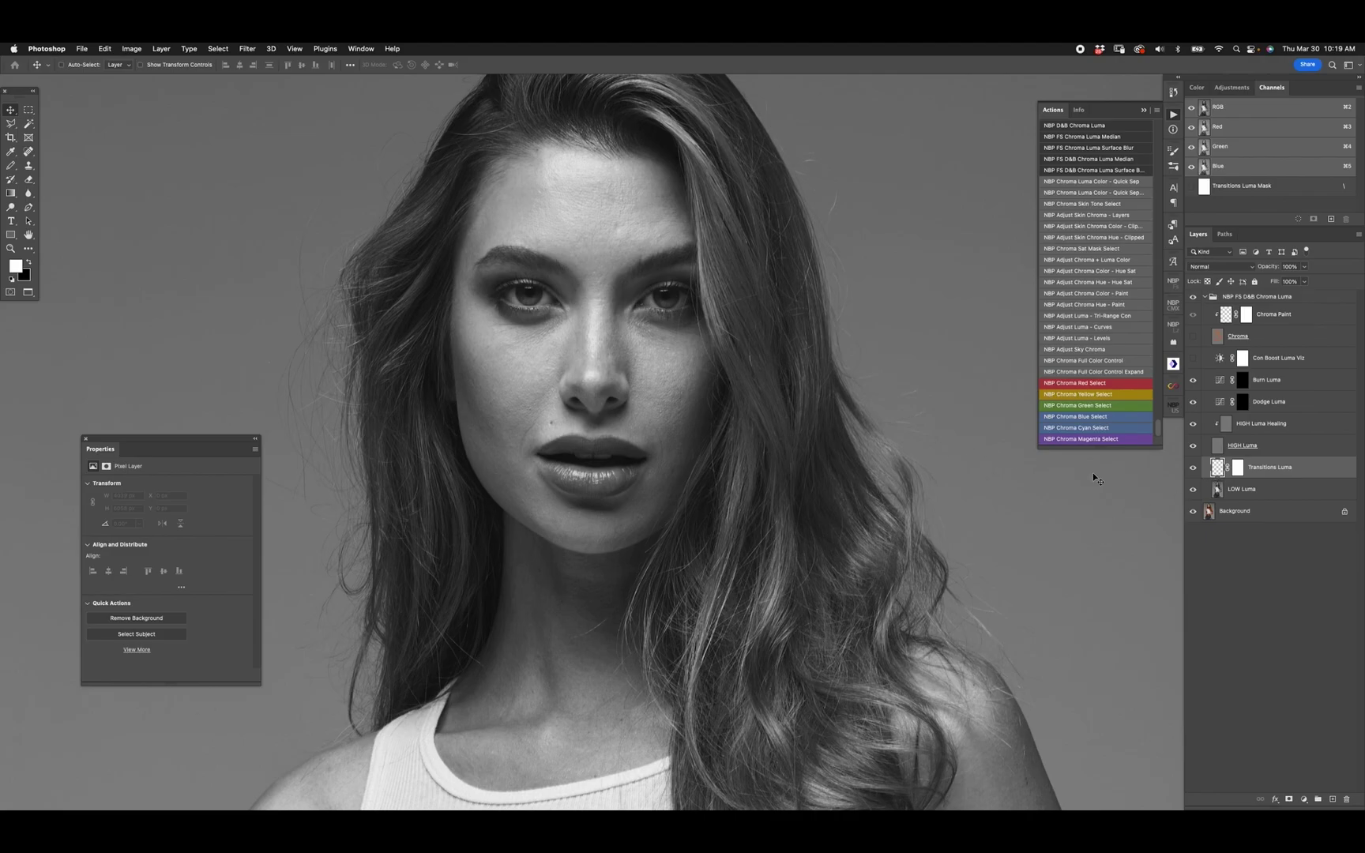
left_click(1233, 422)
key("z")
mouse_move(588, 381)
left_mouse_down()
mouse_move(689, 370)
mouse_move(668, 424)
left_mouse_up()
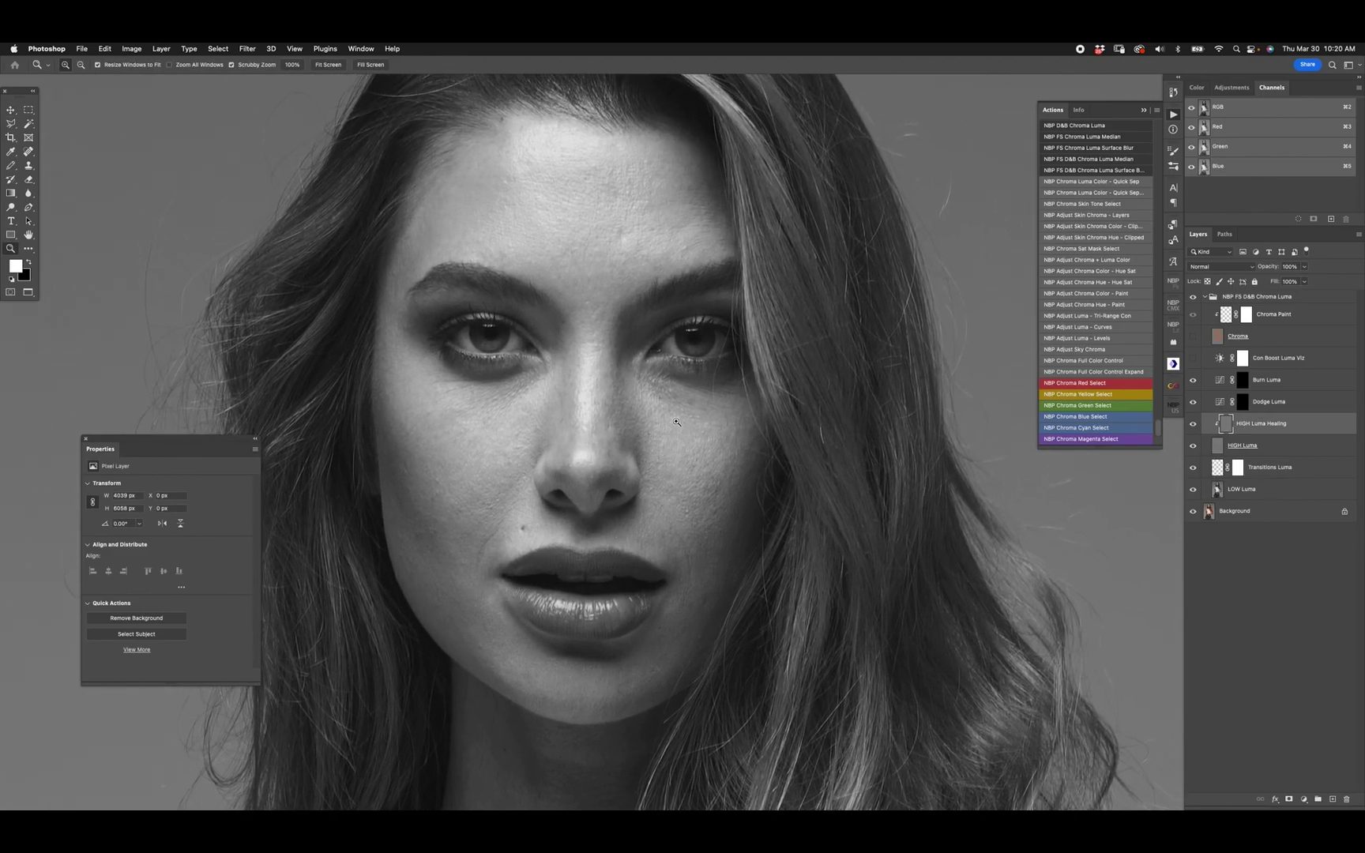
key("j")
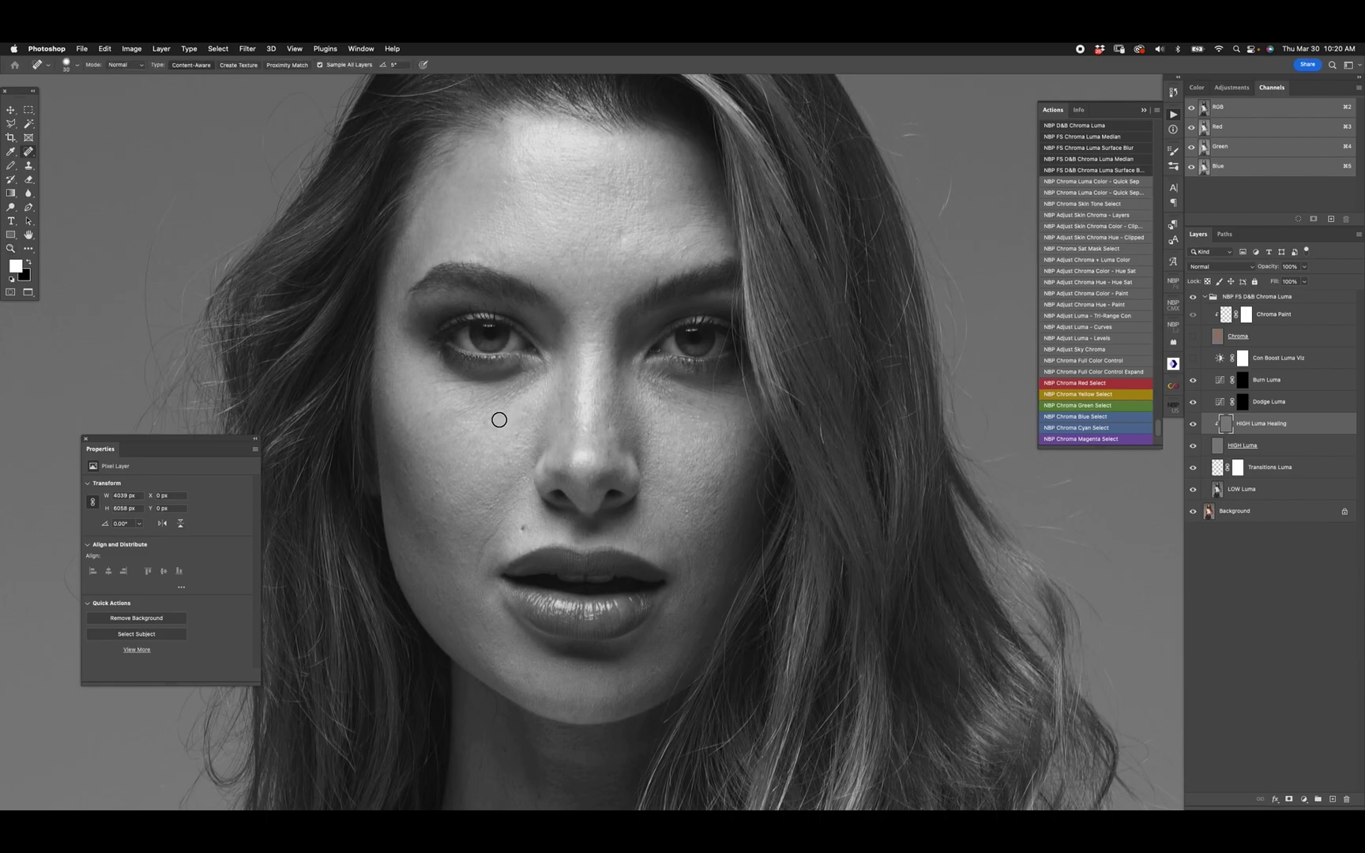
left_click(485, 478)
Heal more blemishes across the face, checking LOW Luma and resizing the brush from 10 to 20.
left_click_drag(676, 441, 641, 429)
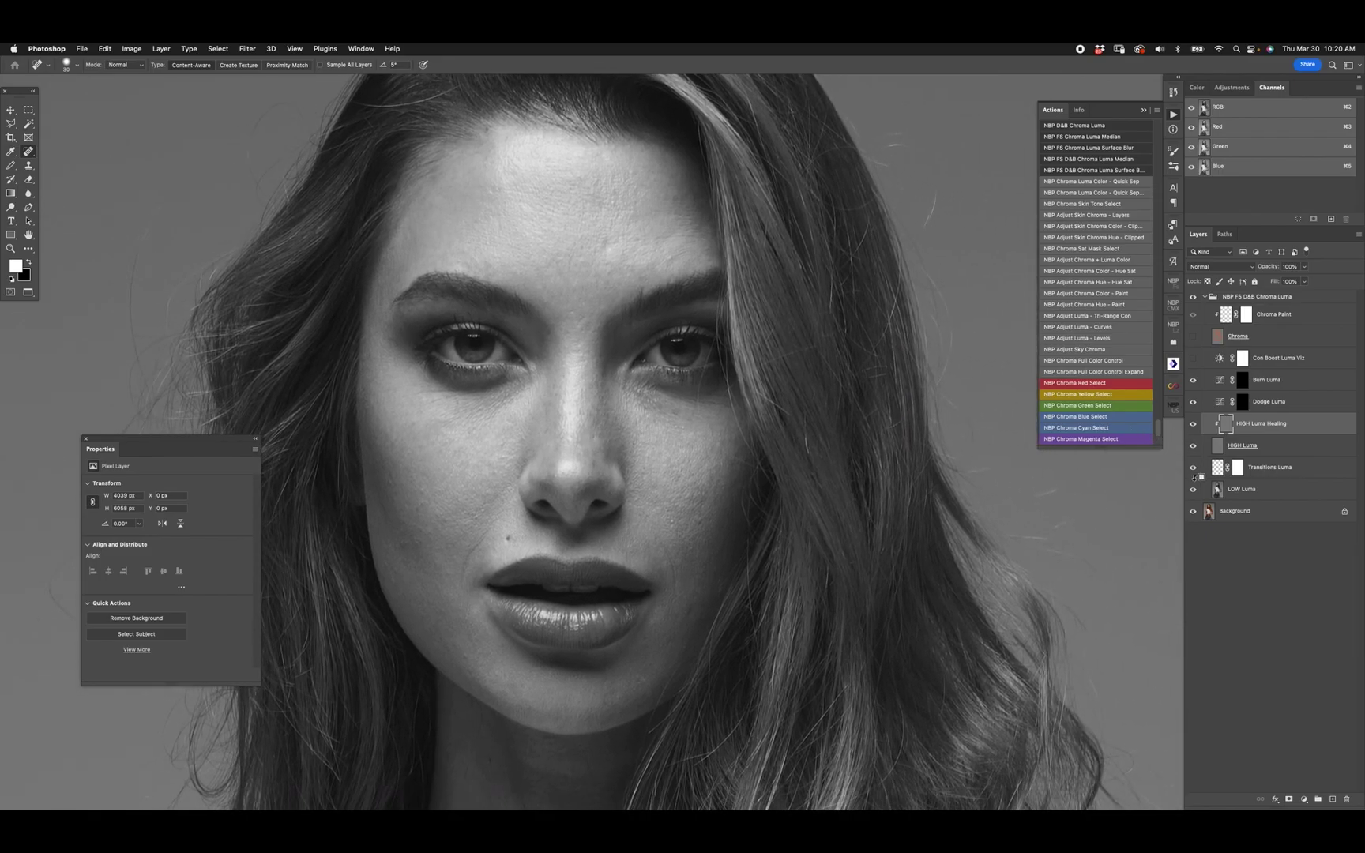
left_click(1193, 490, "alt")
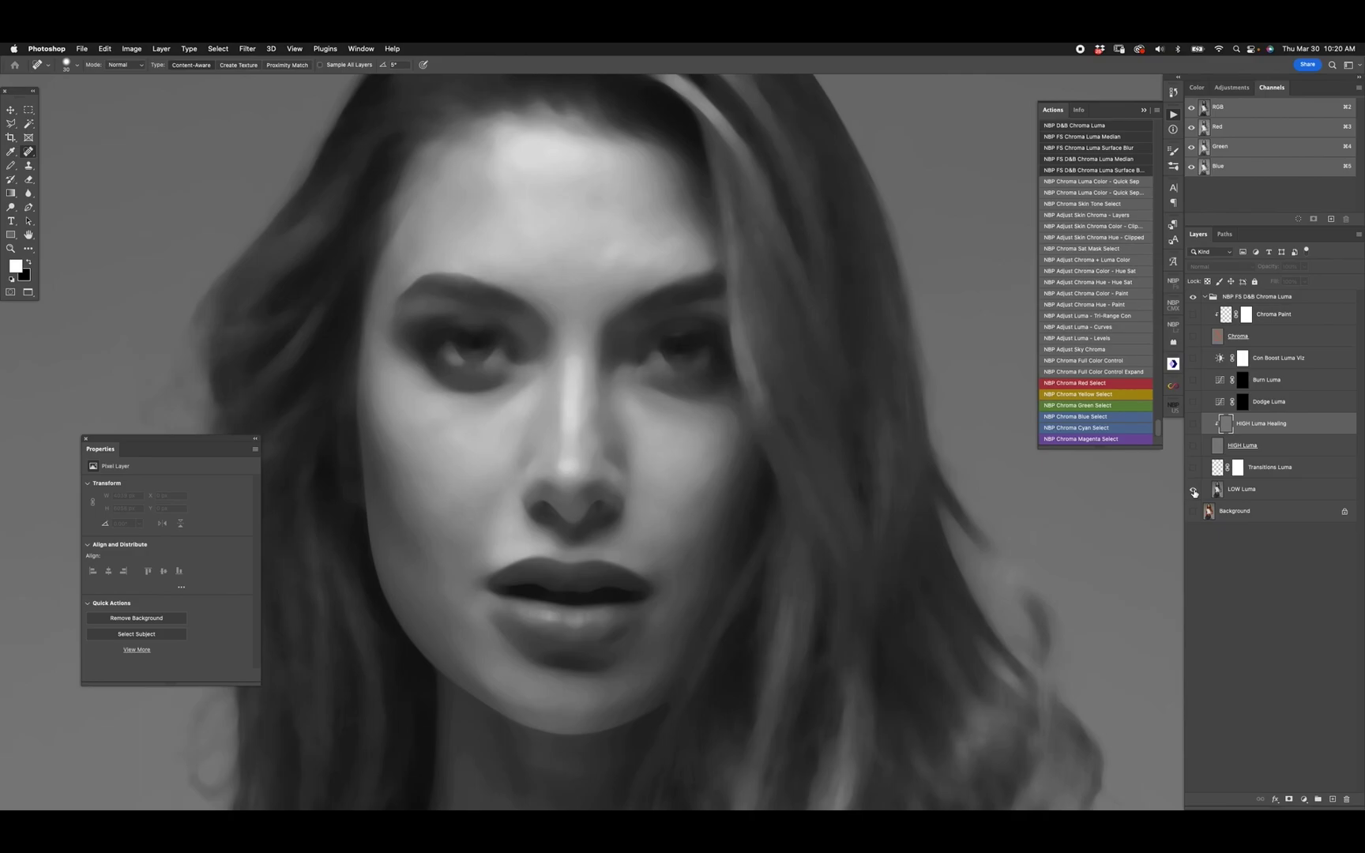
left_click(1194, 490, "alt")
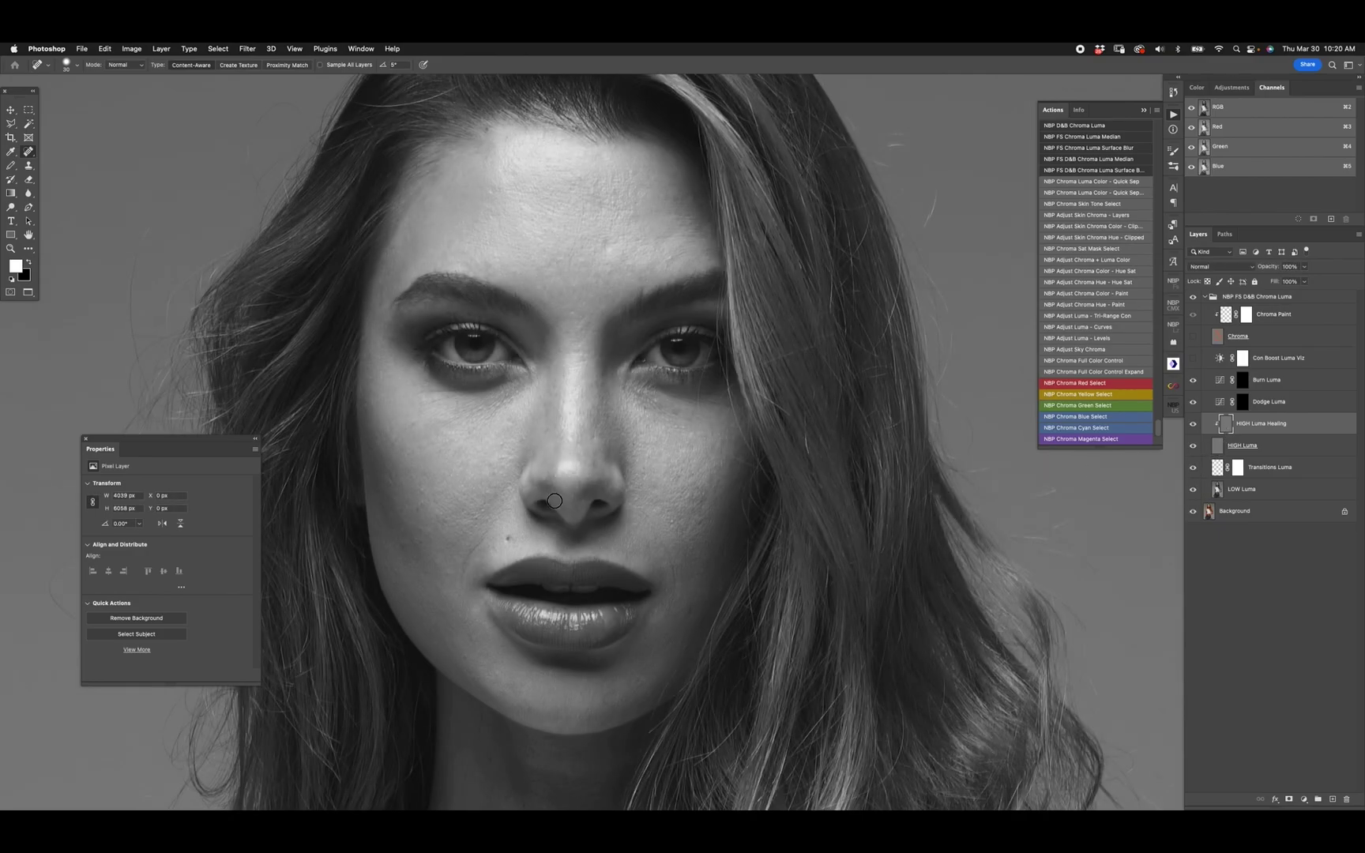
key("bracketleft")
key("bracketleft")
scroll(430, 537, "down", 8)
scroll(619, 488, "up", 6)
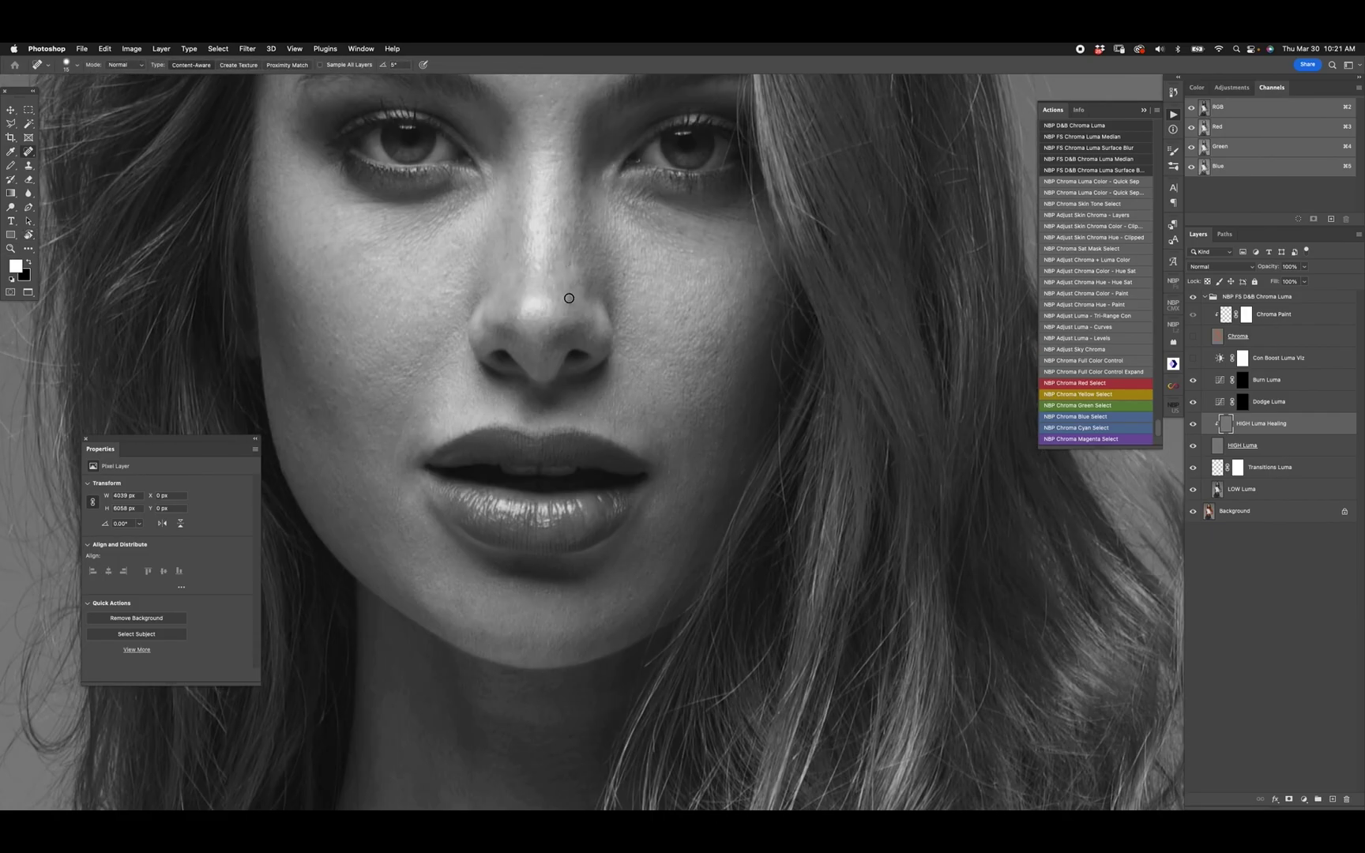
scroll(569, 298, "up", 5)
scroll(558, 326, "down", 6)
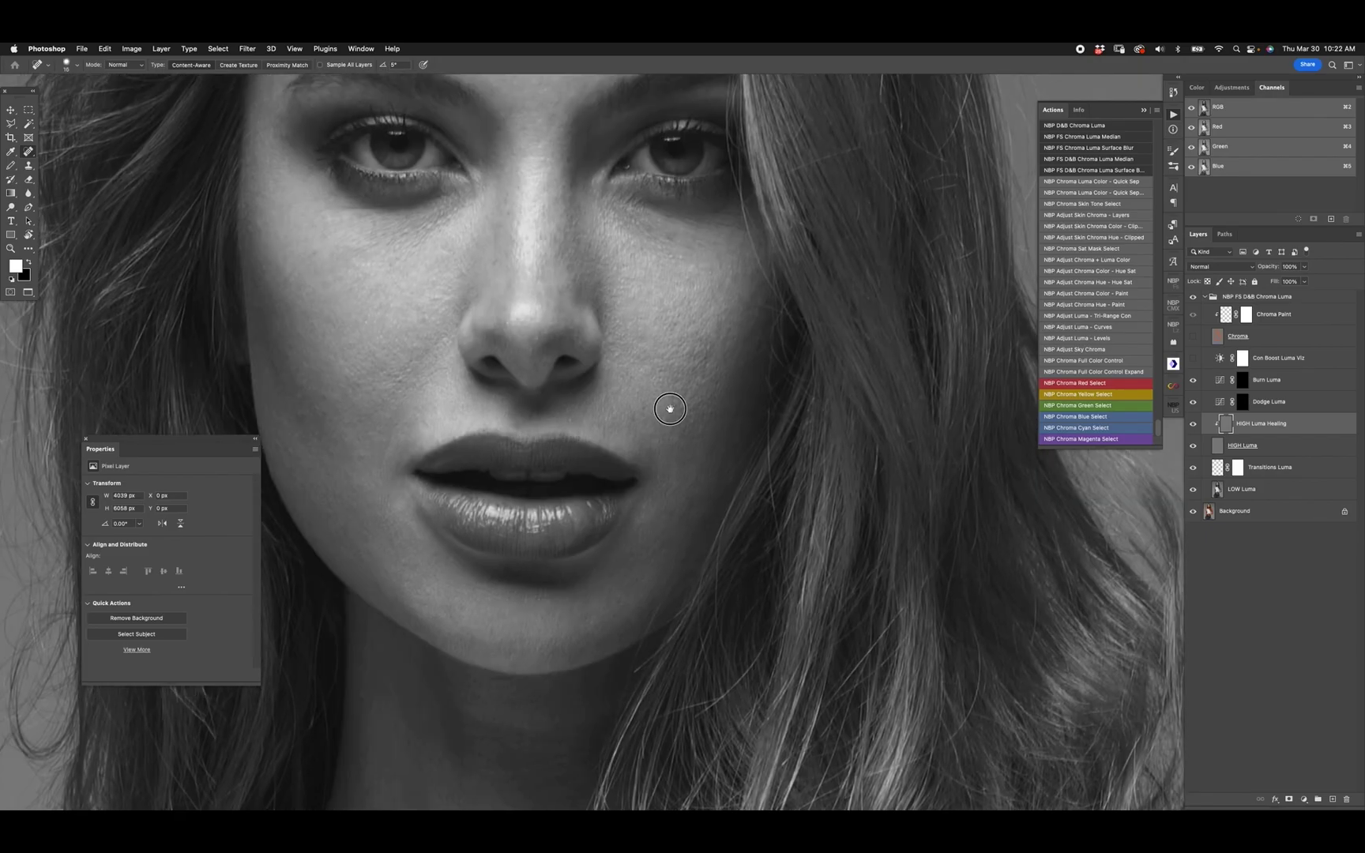
scroll(670, 409, "down", 3)
key("bracketright")
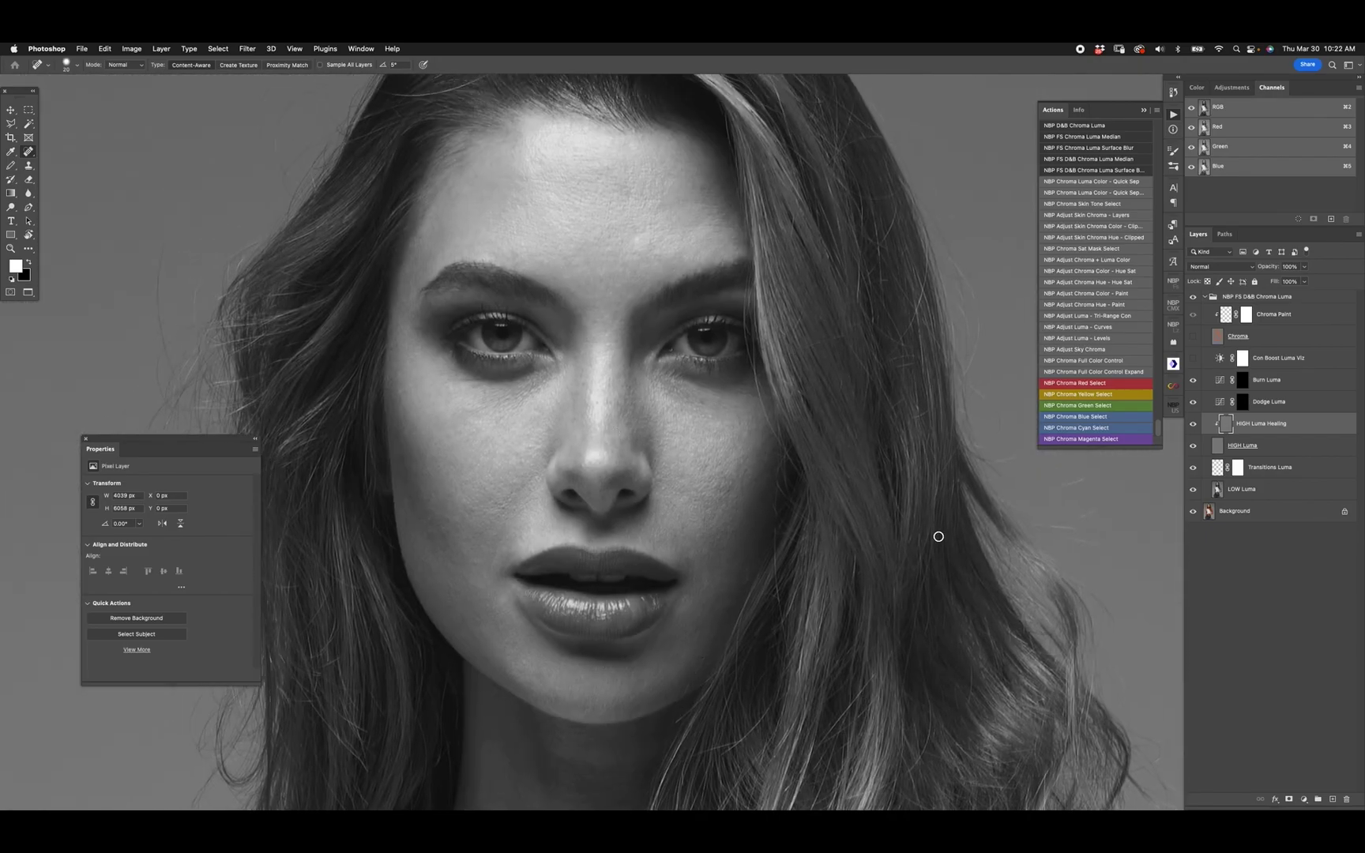
Toggle the HIGH Luma Healing layer to compare the skin before and after healing.
left_click(1194, 424)
left_click(1194, 424)
left_click(1194, 424)
left_click(1194, 424)
left_click(1194, 425)
left_click(1194, 424)
scroll(722, 451, "up", 2)
scroll(722, 451, "right", 2)
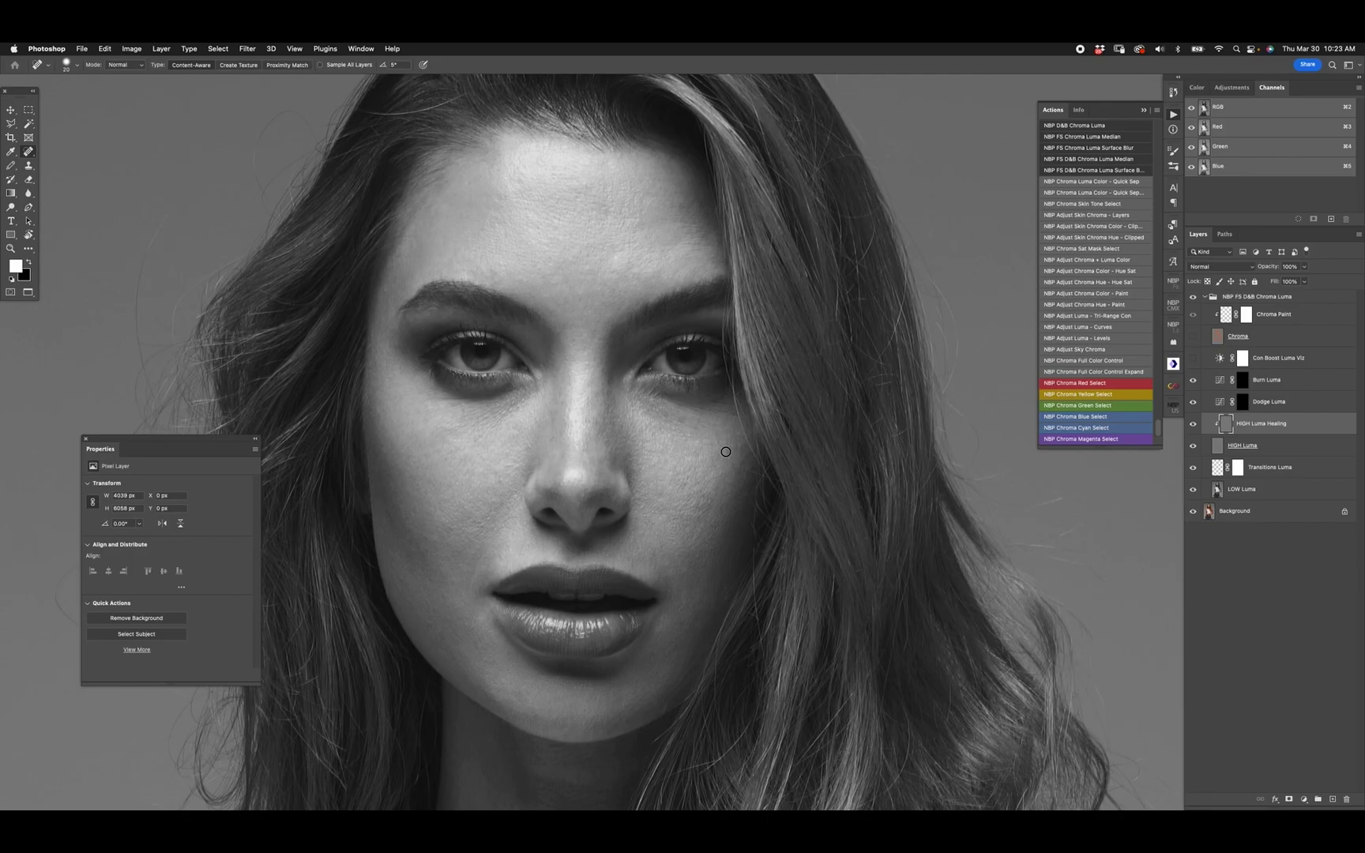
Toggle the Chroma and HIGH Luma Healing layers to compare the blemish in colour and luma.
left_click(1243, 402)
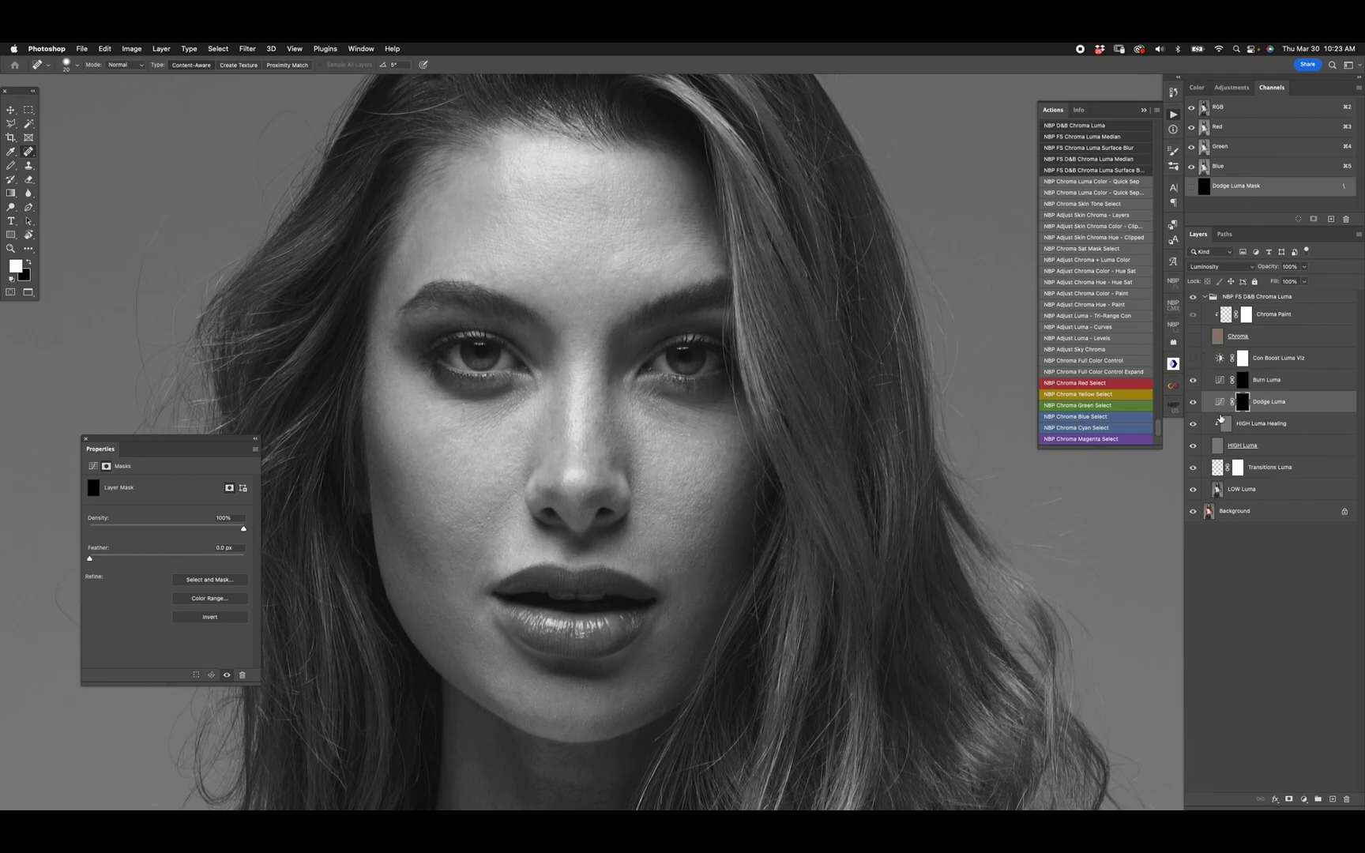
left_click(1193, 337)
left_click(1195, 425)
left_click(1193, 335)
left_click(1194, 424)
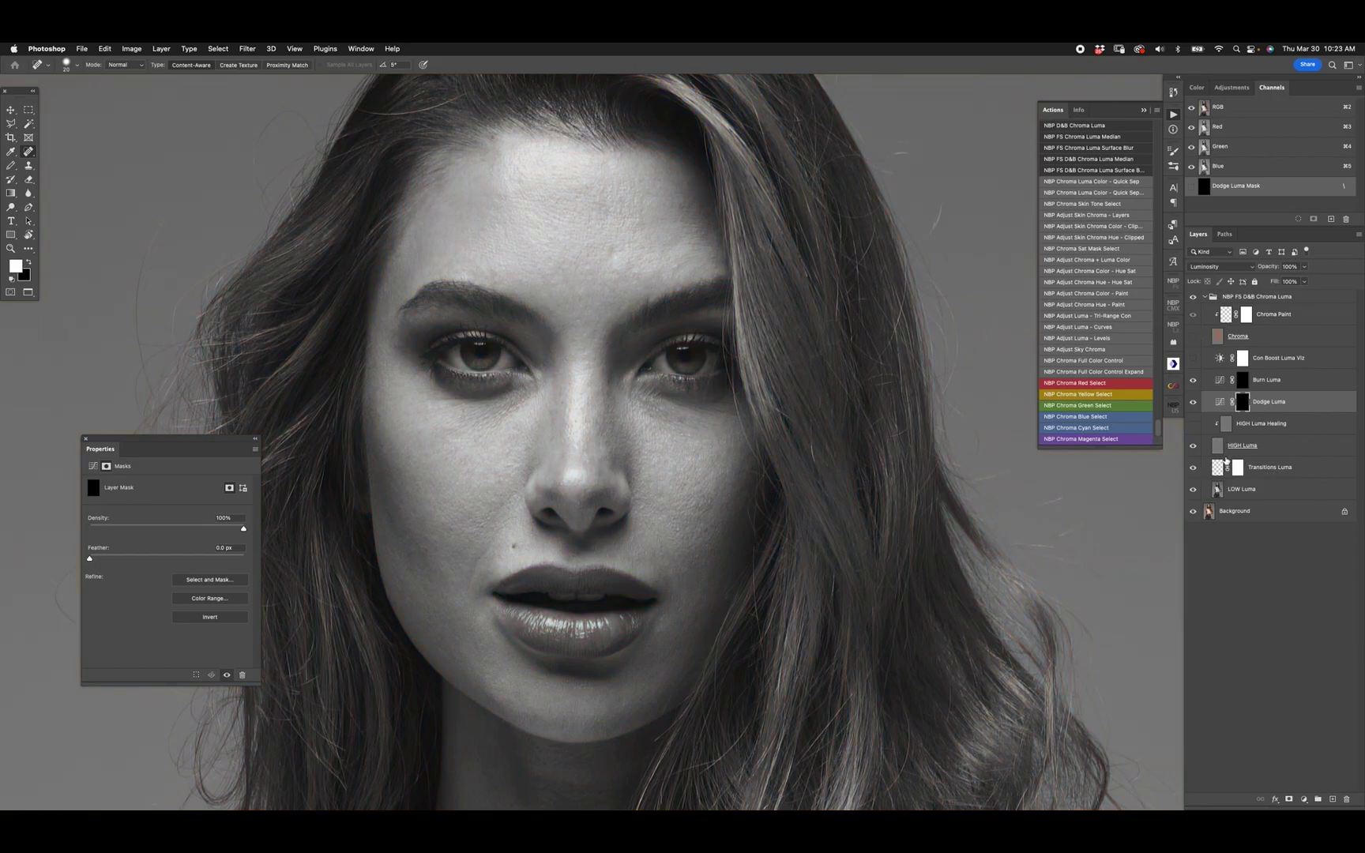
Zoom in on the orange spot beside the nose, hiding Con Boost and showing Chroma.
key("z")
left_click(514, 549)
left_click(641, 468)
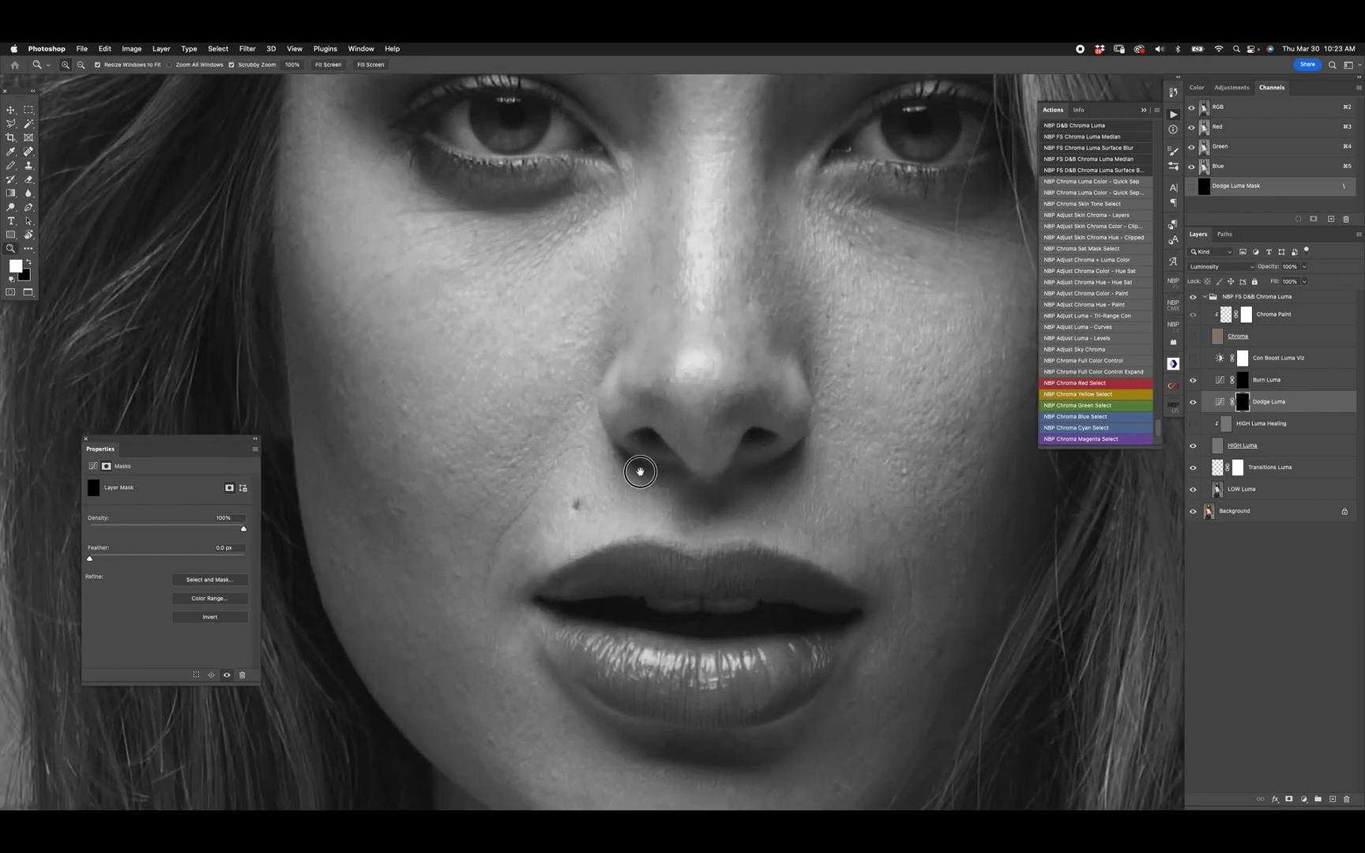
left_click(1193, 363)
left_click(1193, 337)
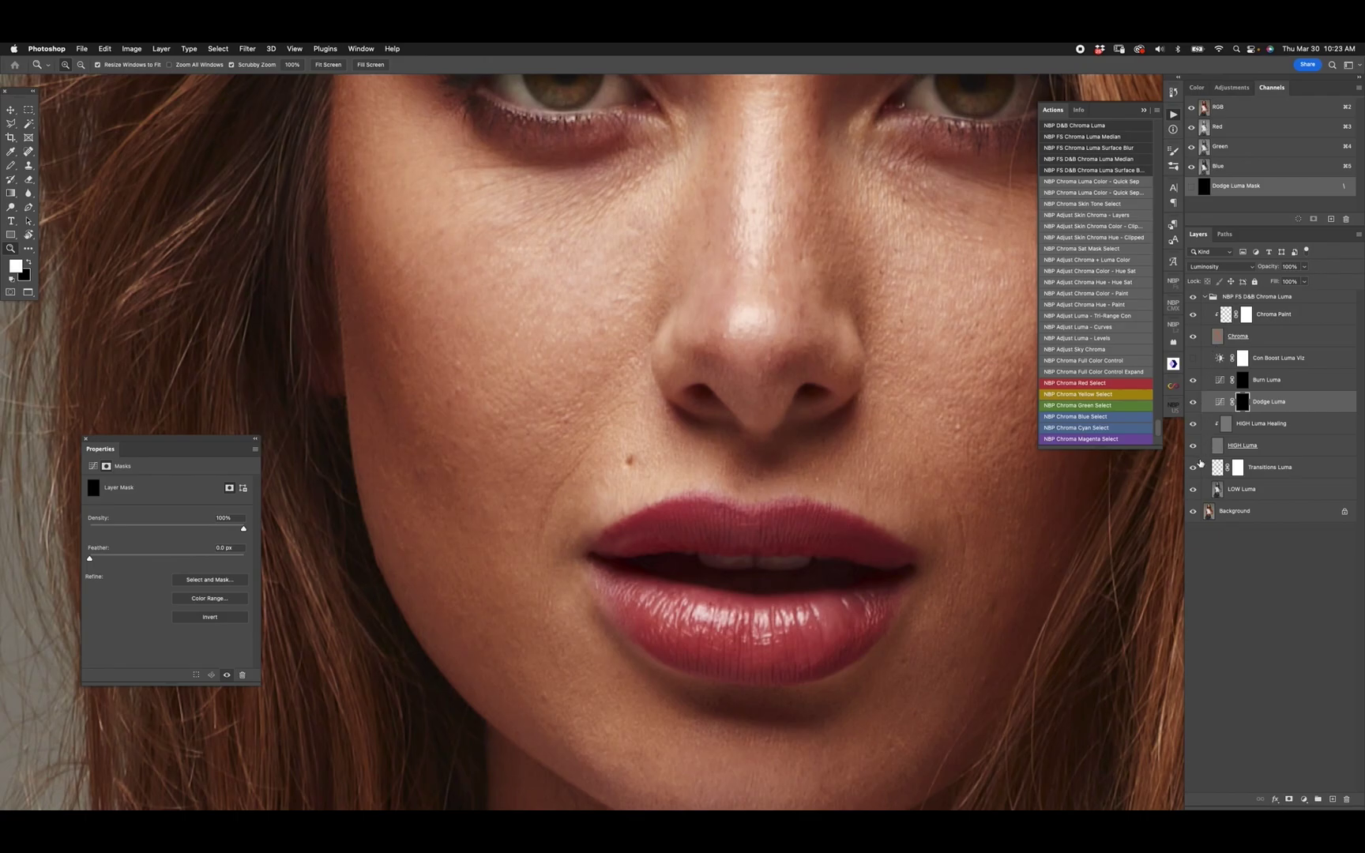
mouse_move(636, 460)
left_mouse_down()
mouse_move(663, 459)
mouse_move(639, 461)
left_mouse_up()
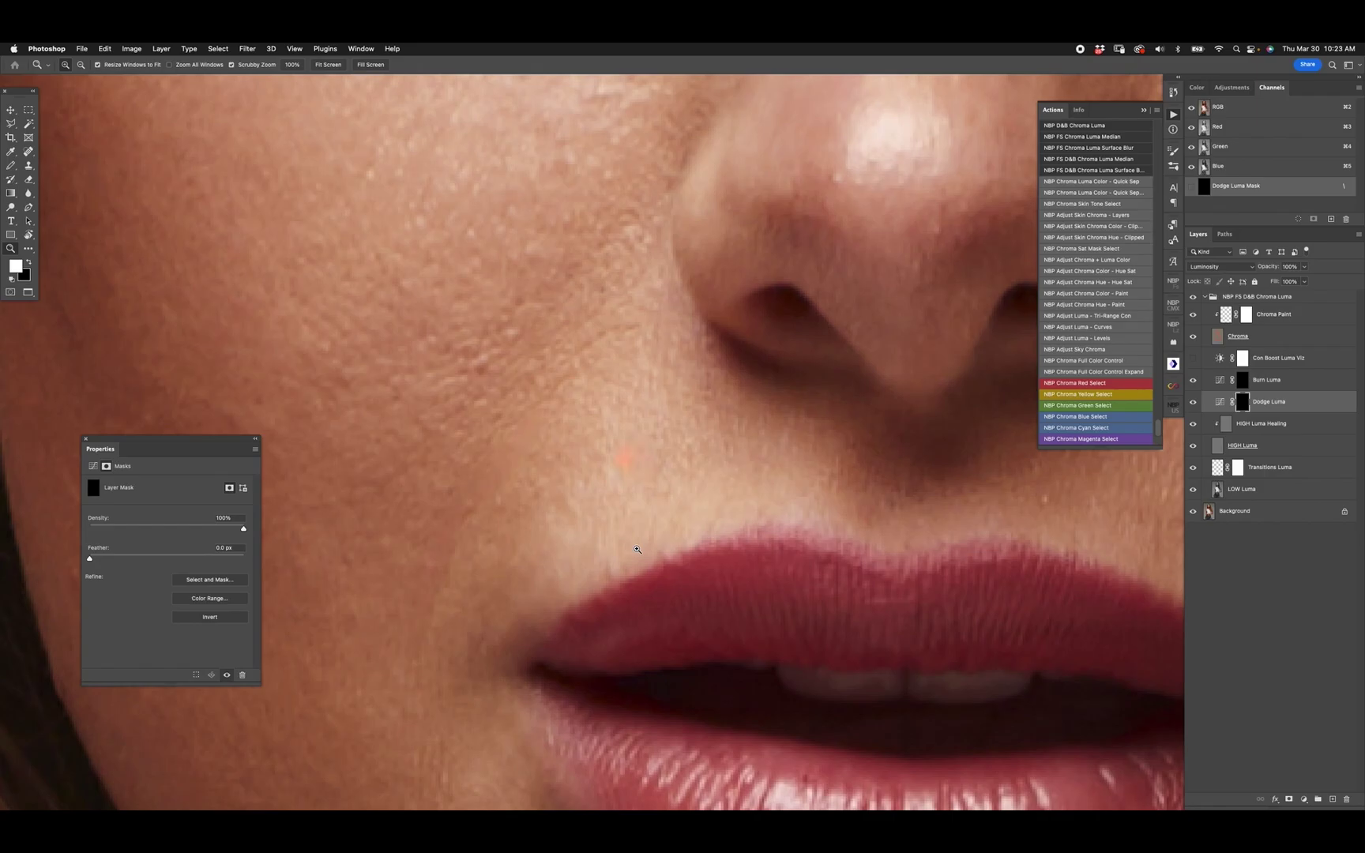
On Chroma Paint, sample cheek skin with a 60 px brush and paint over the orange spot.
left_click(1226, 314)
key("b")
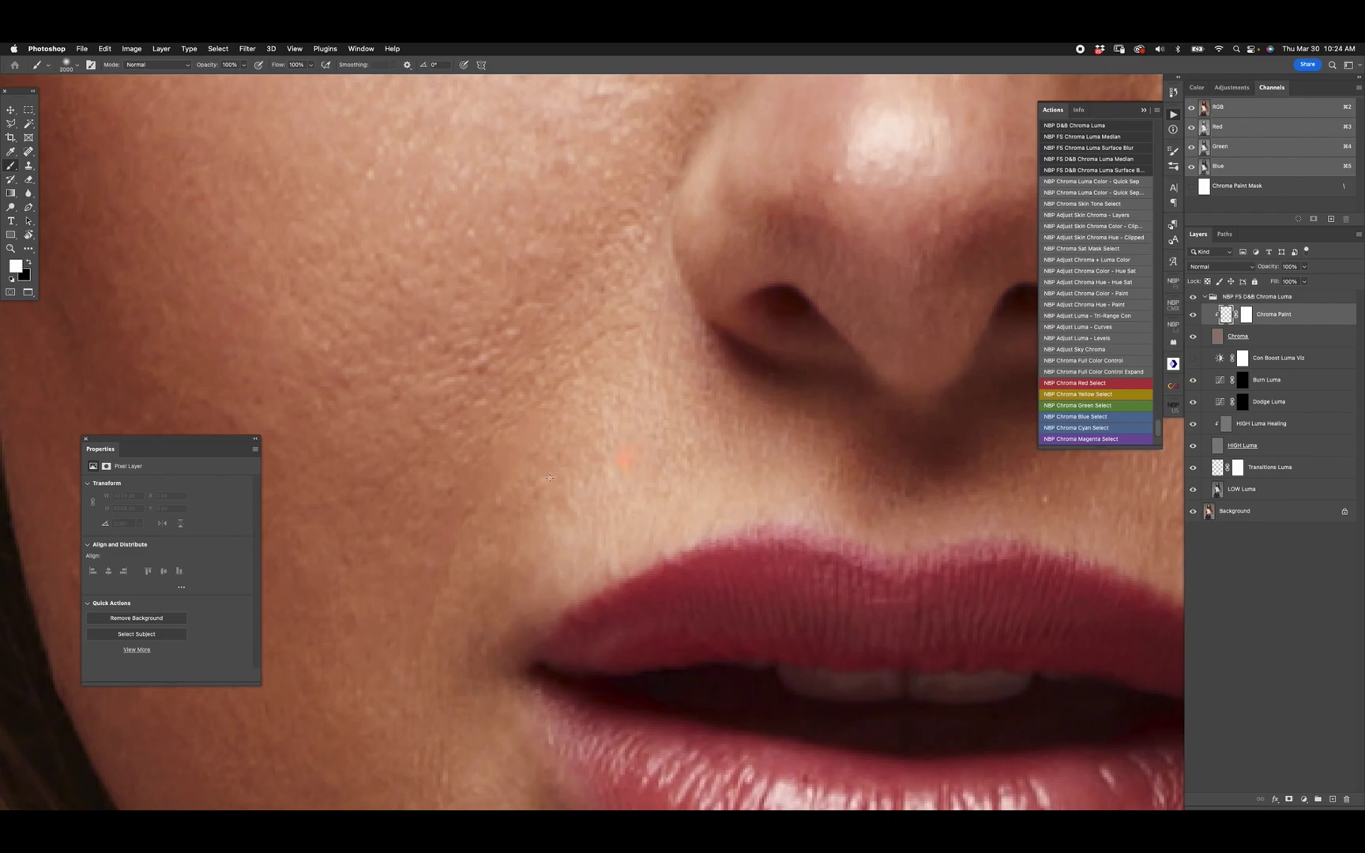
key("bracketleft")
key("bracketleft")
key("bracketleft")
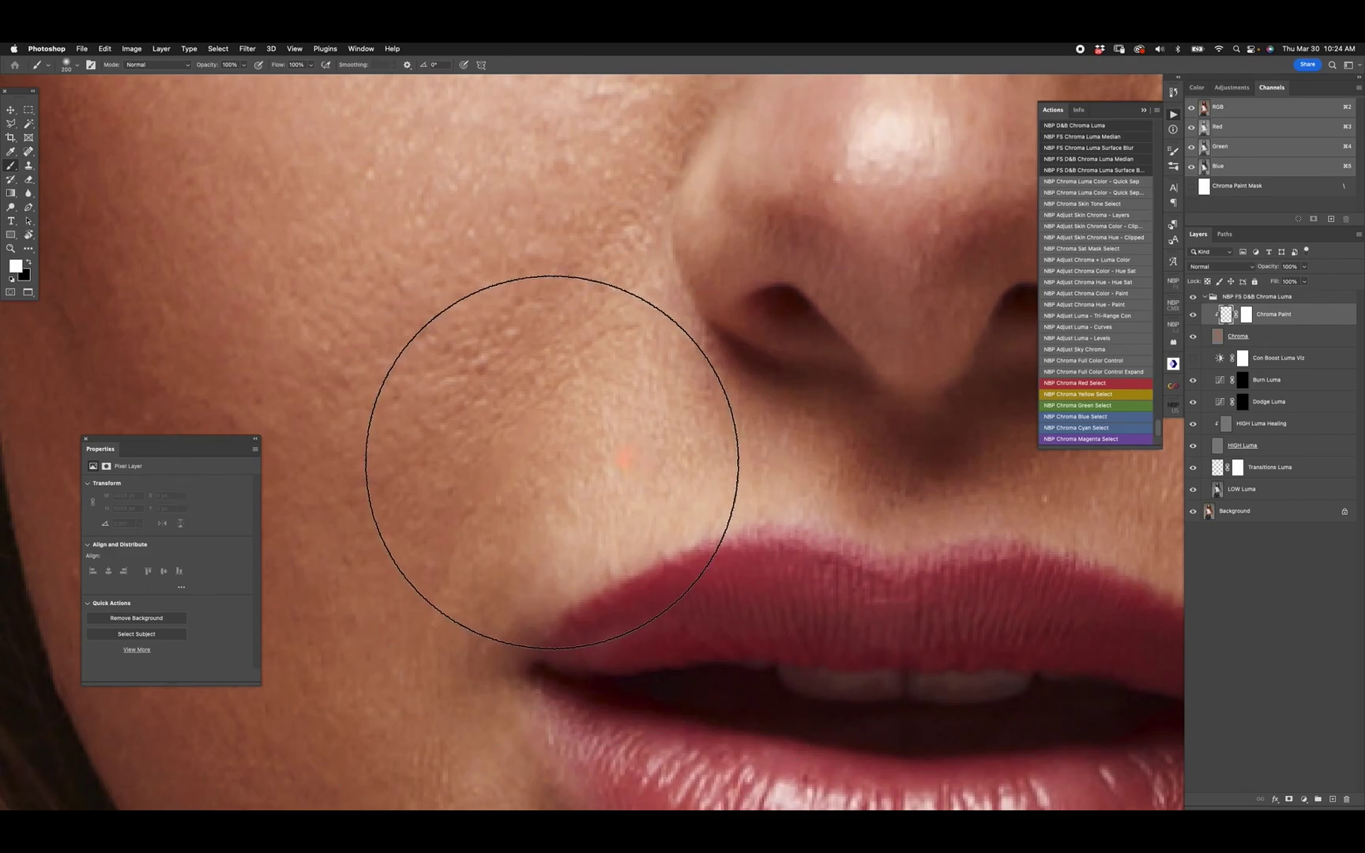
key("bracketleft")
key("bracketleft")
key("bracketleft")
key("bracketleft")
key("bracketleft")
key("bracketleft")
key("bracketleft")
key("bracketleft")
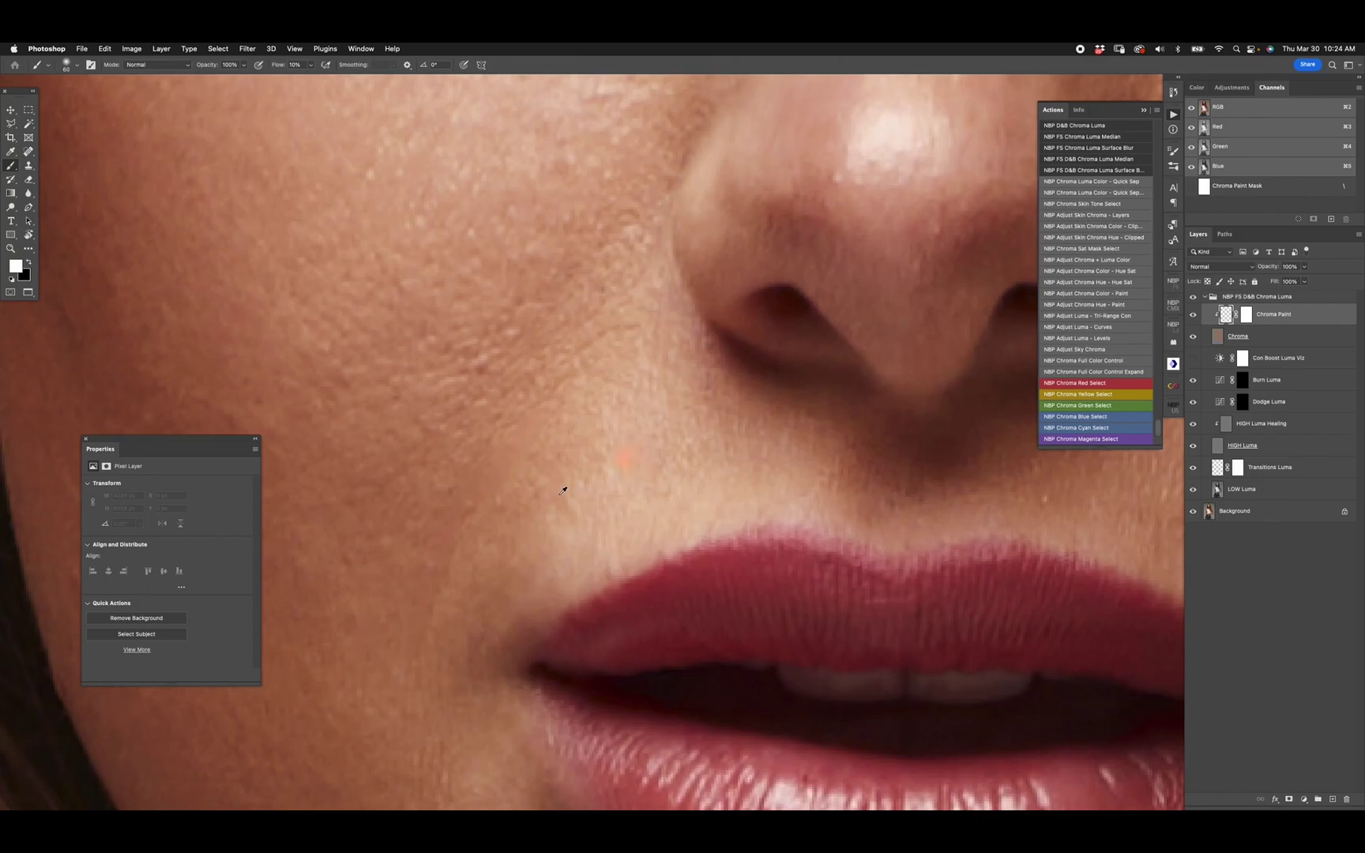
left_click(598, 421, "alt")
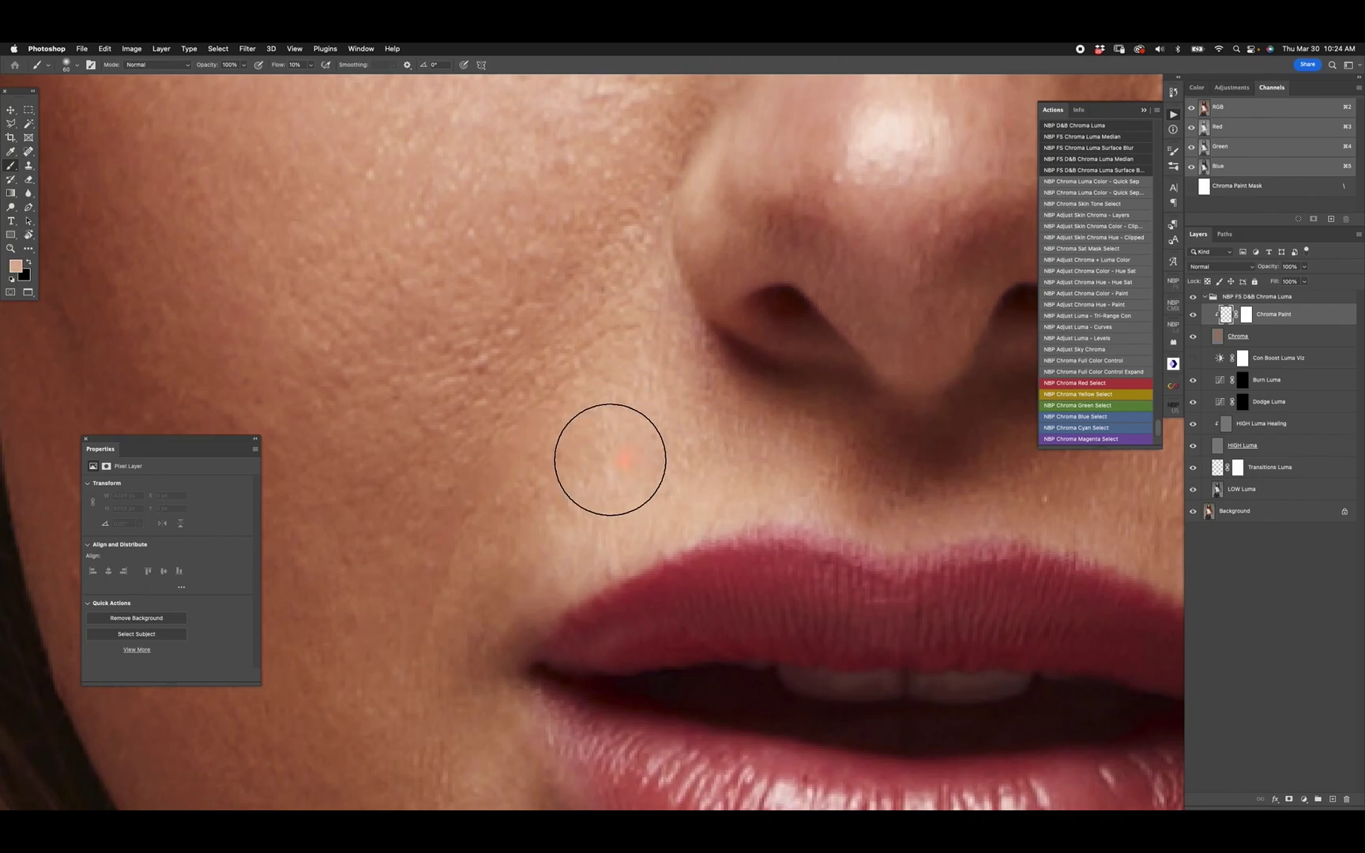
left_click(599, 489)
key("v")
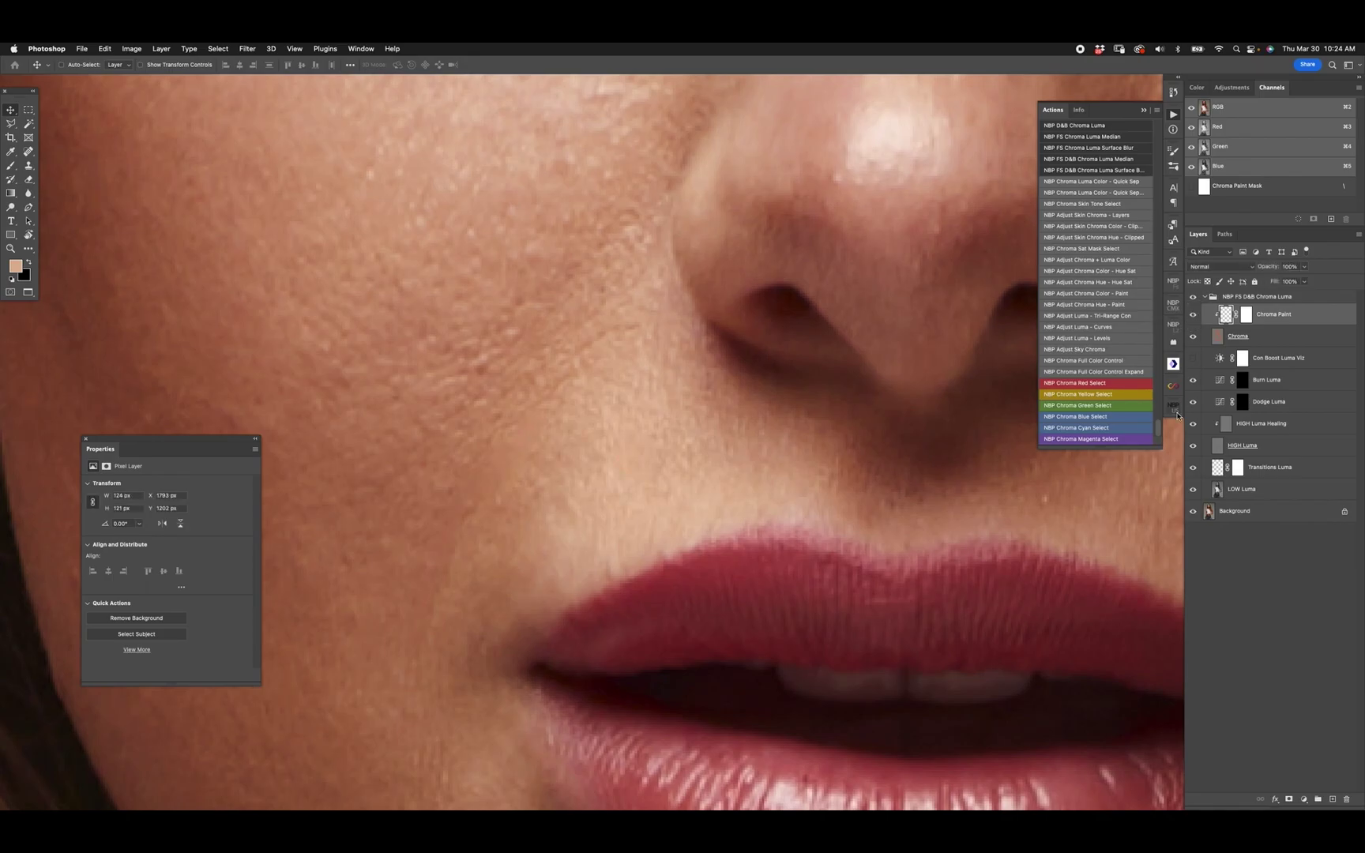
Hide the Chroma layer and zoom in to a close-up of the face.
left_click(1193, 335)
key("super+0")
key("z")
left_click_drag(696, 237, 736, 429)
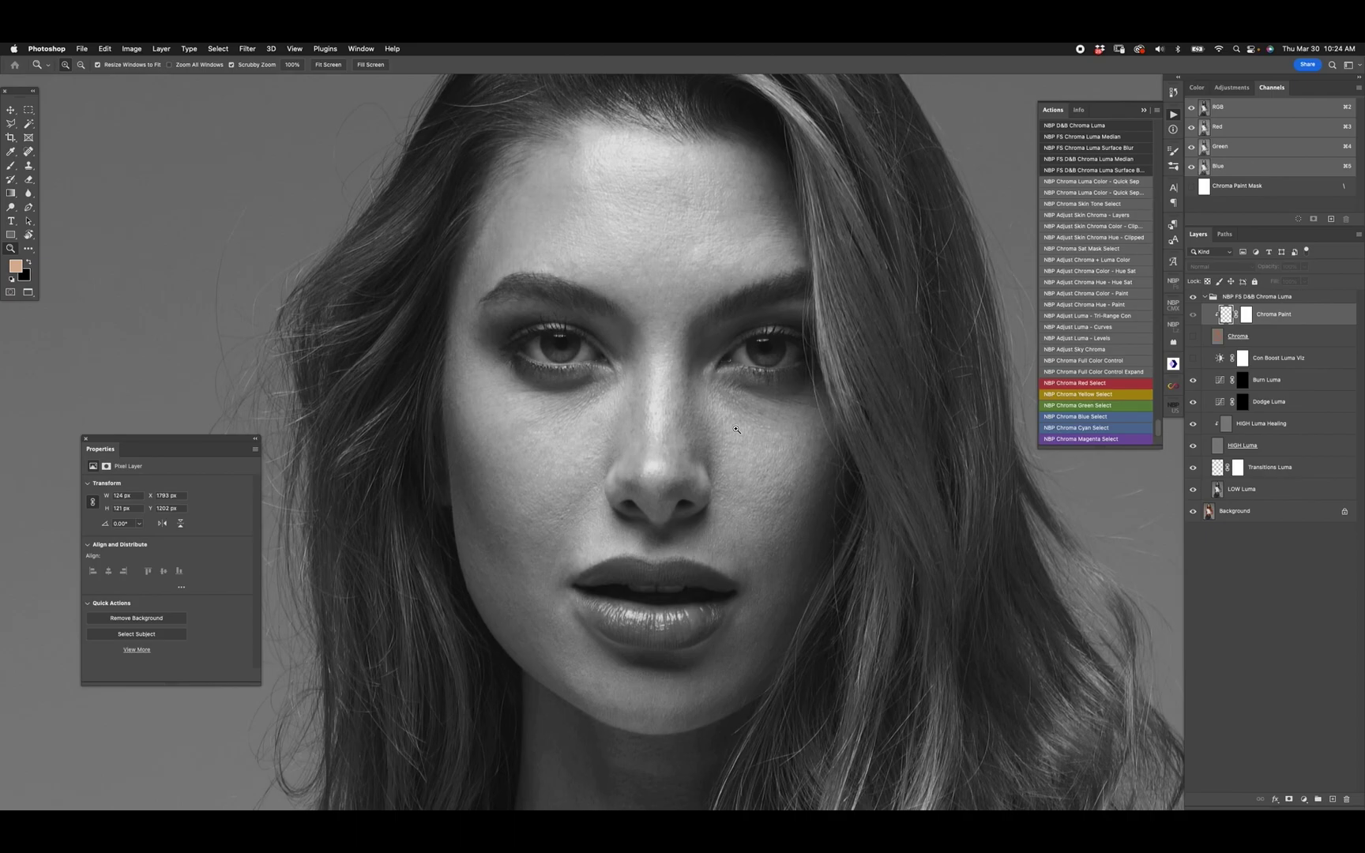
Dodge on the Dodge Luma mask at 1% flow with 10–30 px brushes, then restore Chroma.
left_click(1243, 401)
key("b")
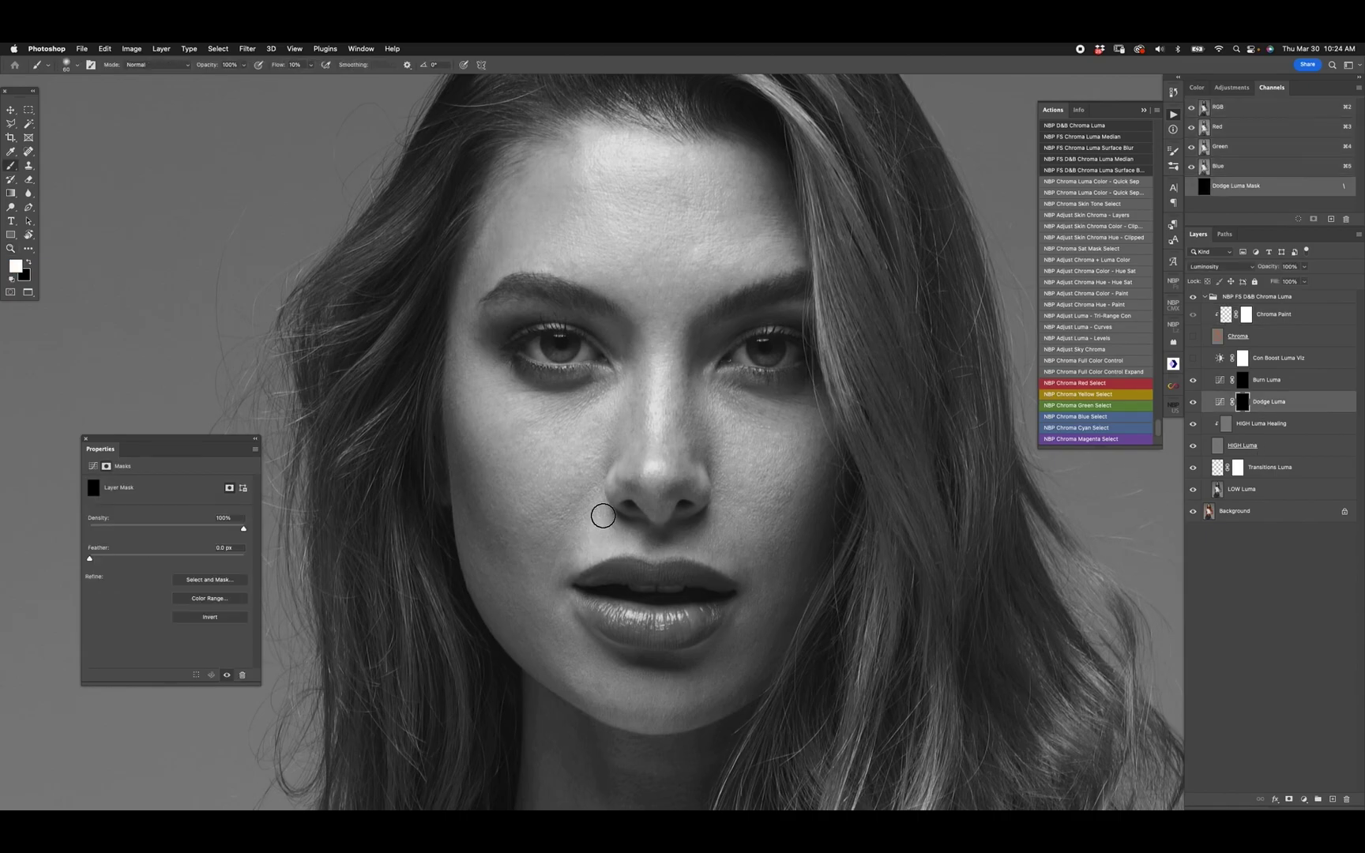
key("shift+0")
key("shift+1")
scroll(609, 492, "right", 3)
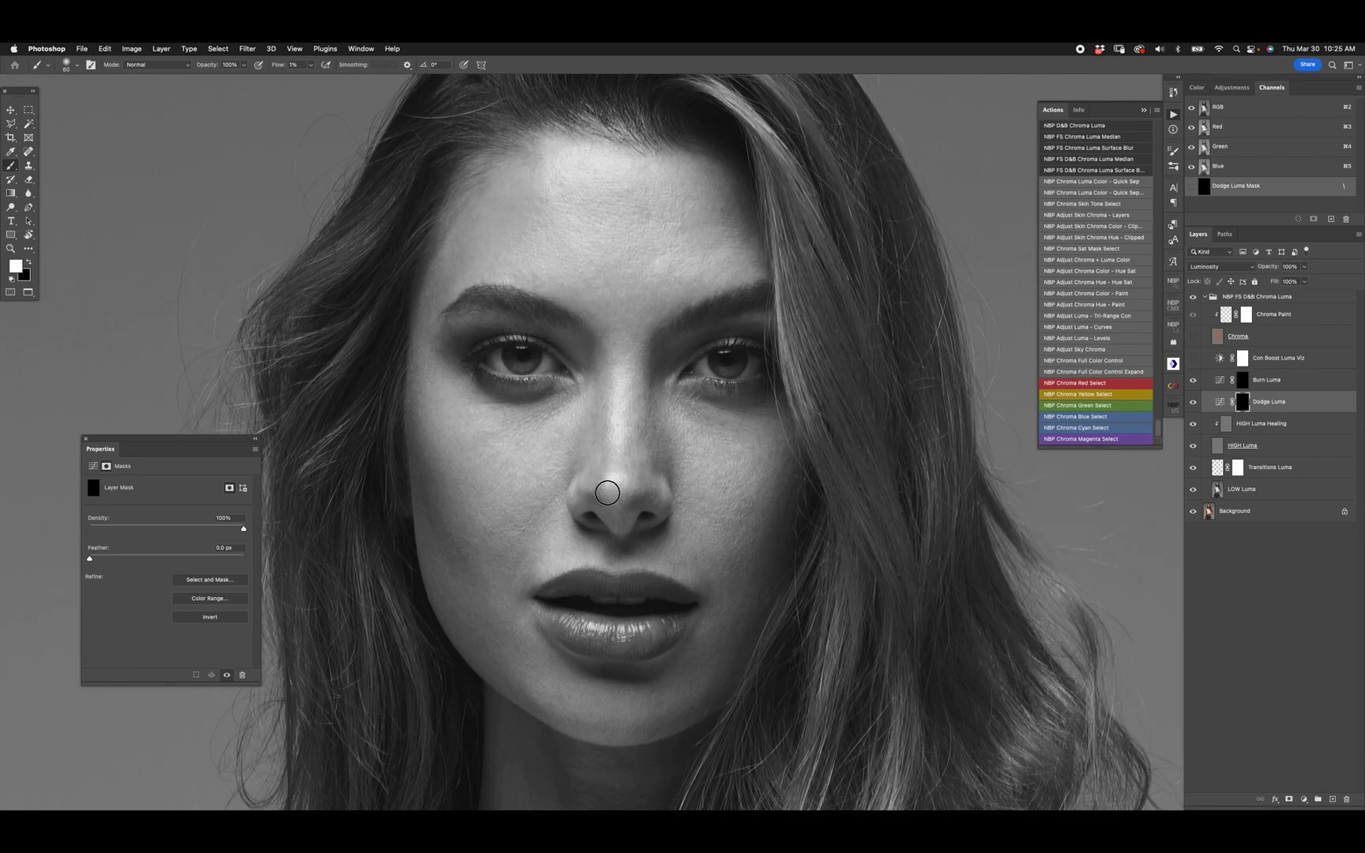
key("bracketleft")
key("bracketleft")
key("bracketleft")
key("bracketleft")
key("bracketleft")
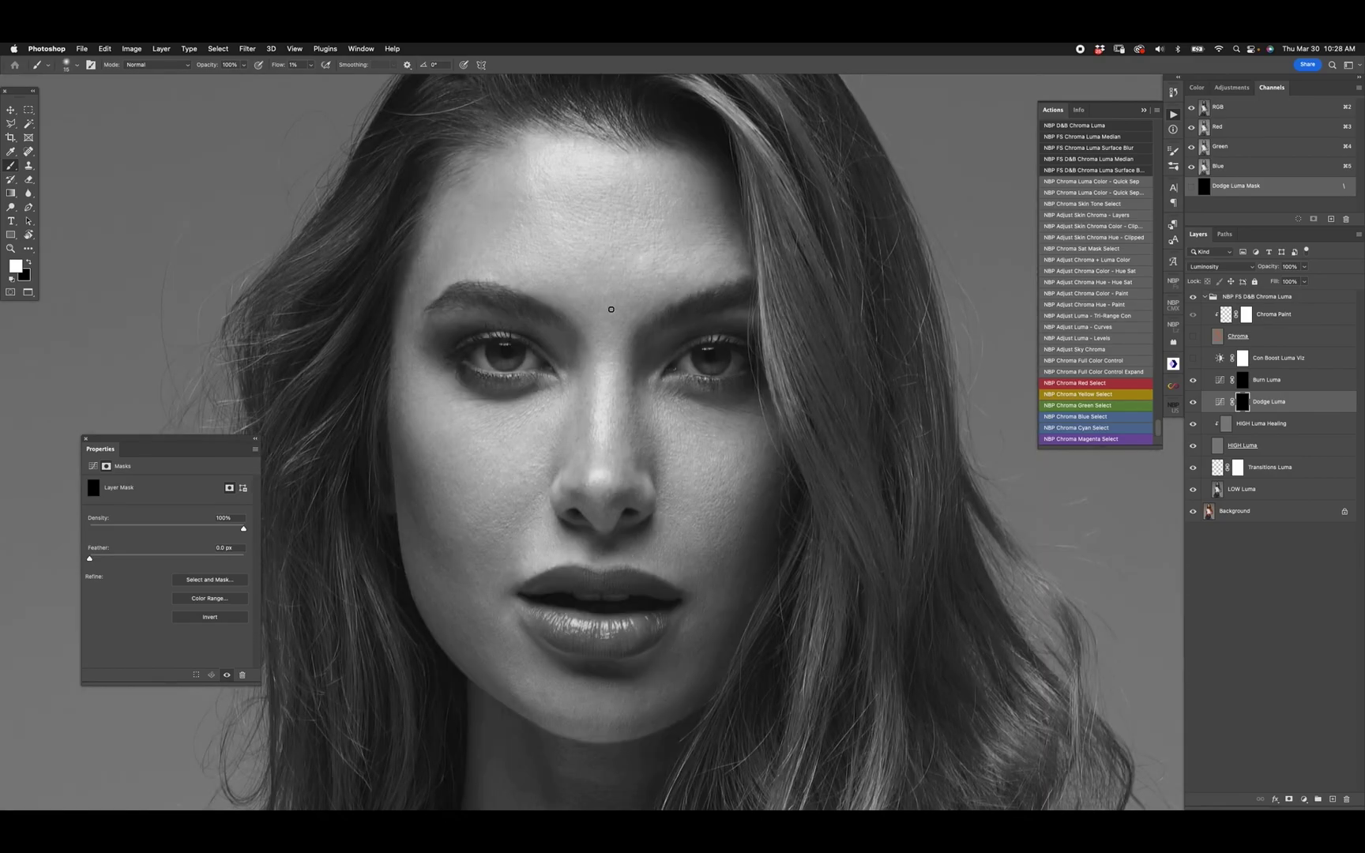
key("bracketright")
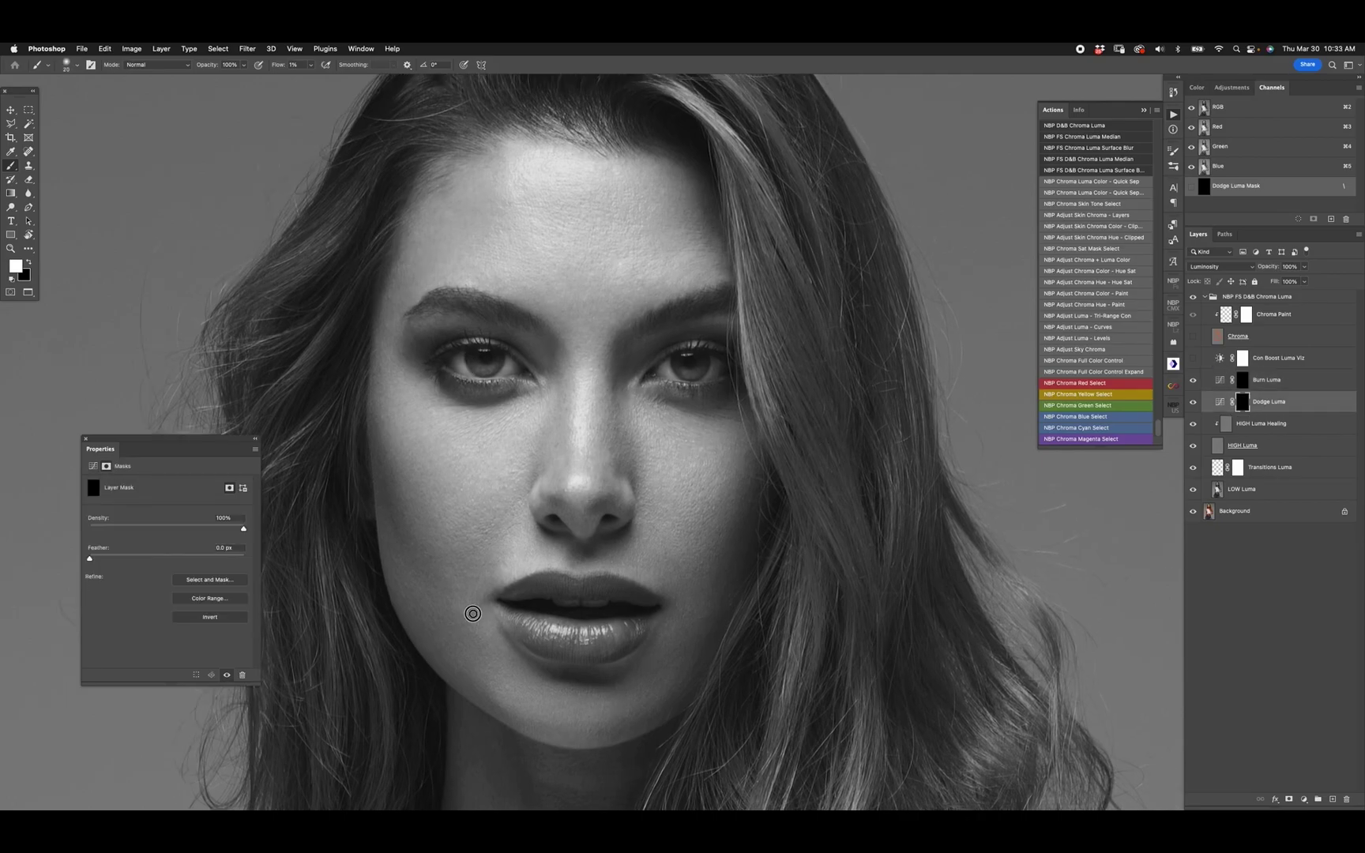
key("bracketleft")
left_click_drag(1193, 380, 1194, 402)
left_click(1193, 337)
Toggle the Burn Luma and Dodge Luma layers to compare before and after.
left_click(1193, 380)
left_click(1193, 401)
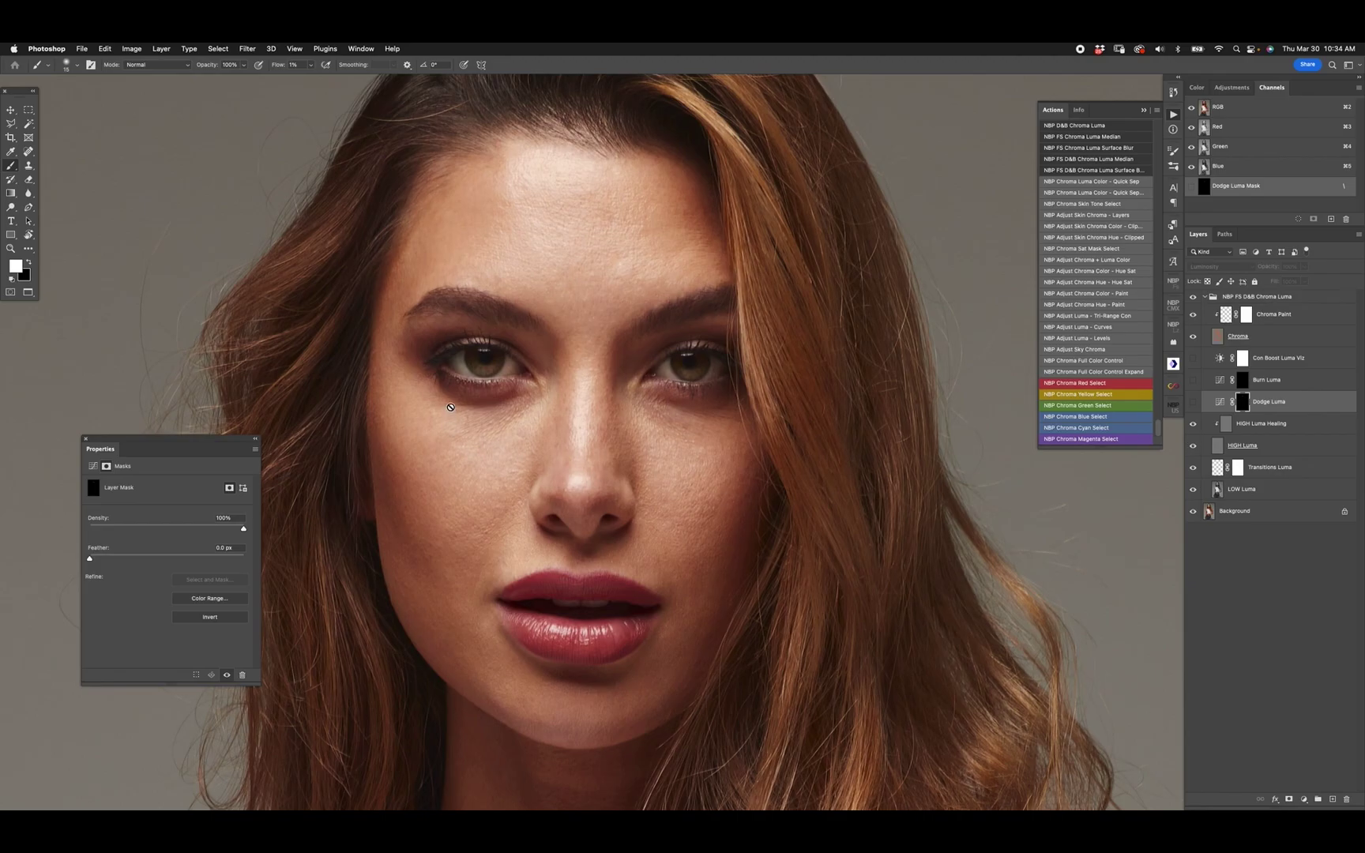
left_click(1193, 380)
left_click(1193, 401)
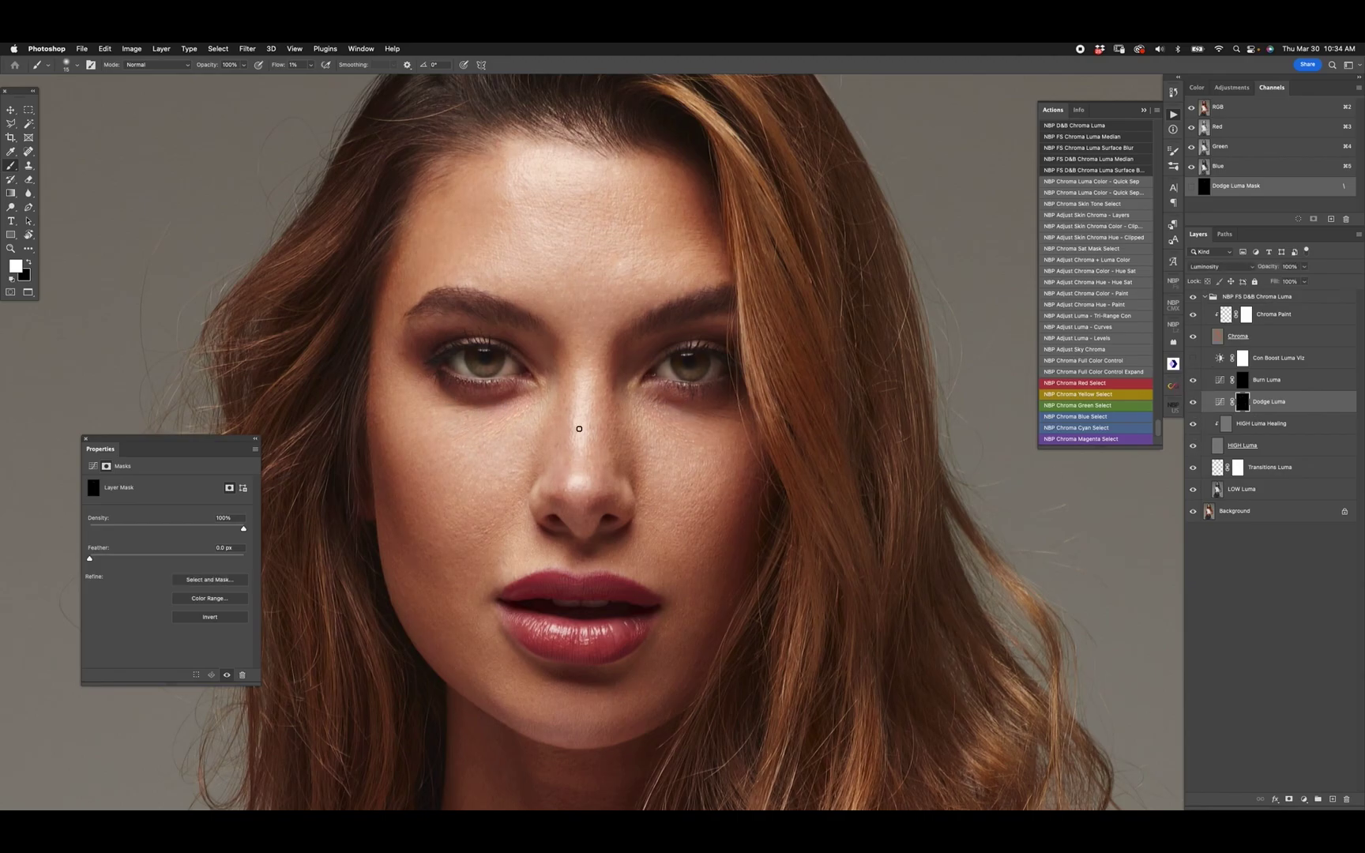
left_click_drag(1193, 381, 1193, 402)
Add empty layers above Transitions Luma and a new Layer 4 above Chroma Paint.
left_click(1227, 317)
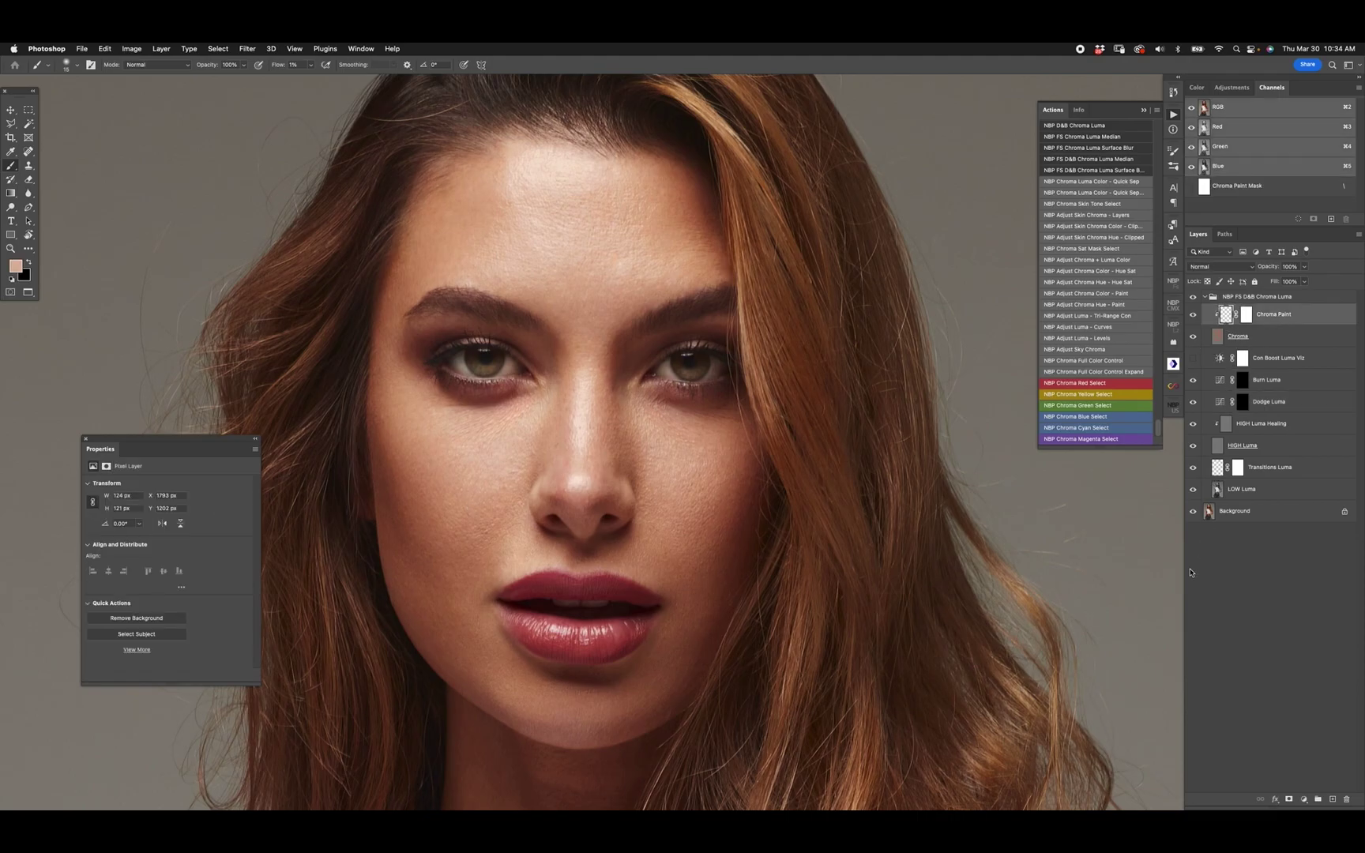
left_click(1217, 474)
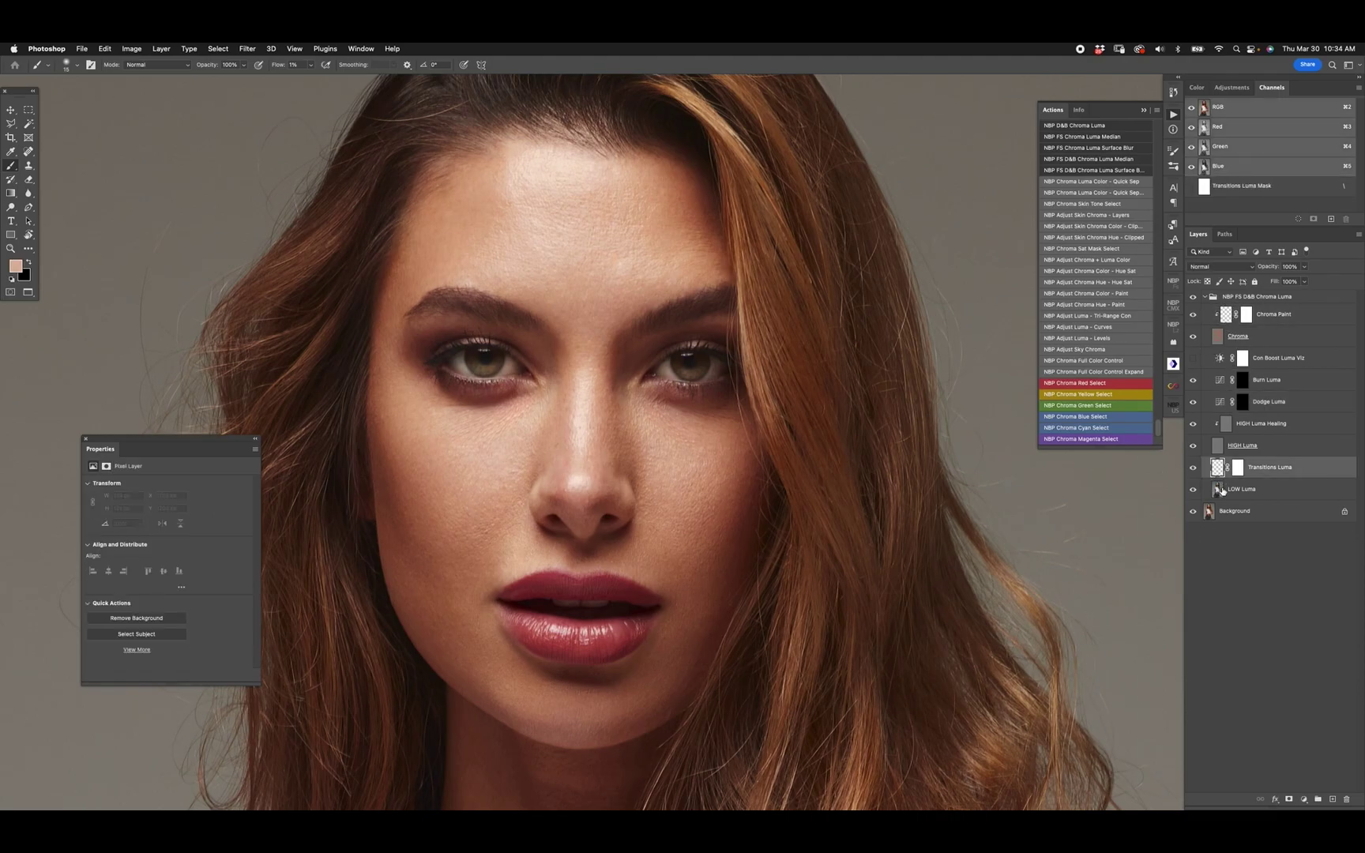
left_click(1333, 798)
left_click(1333, 799)
left_click(1333, 799)
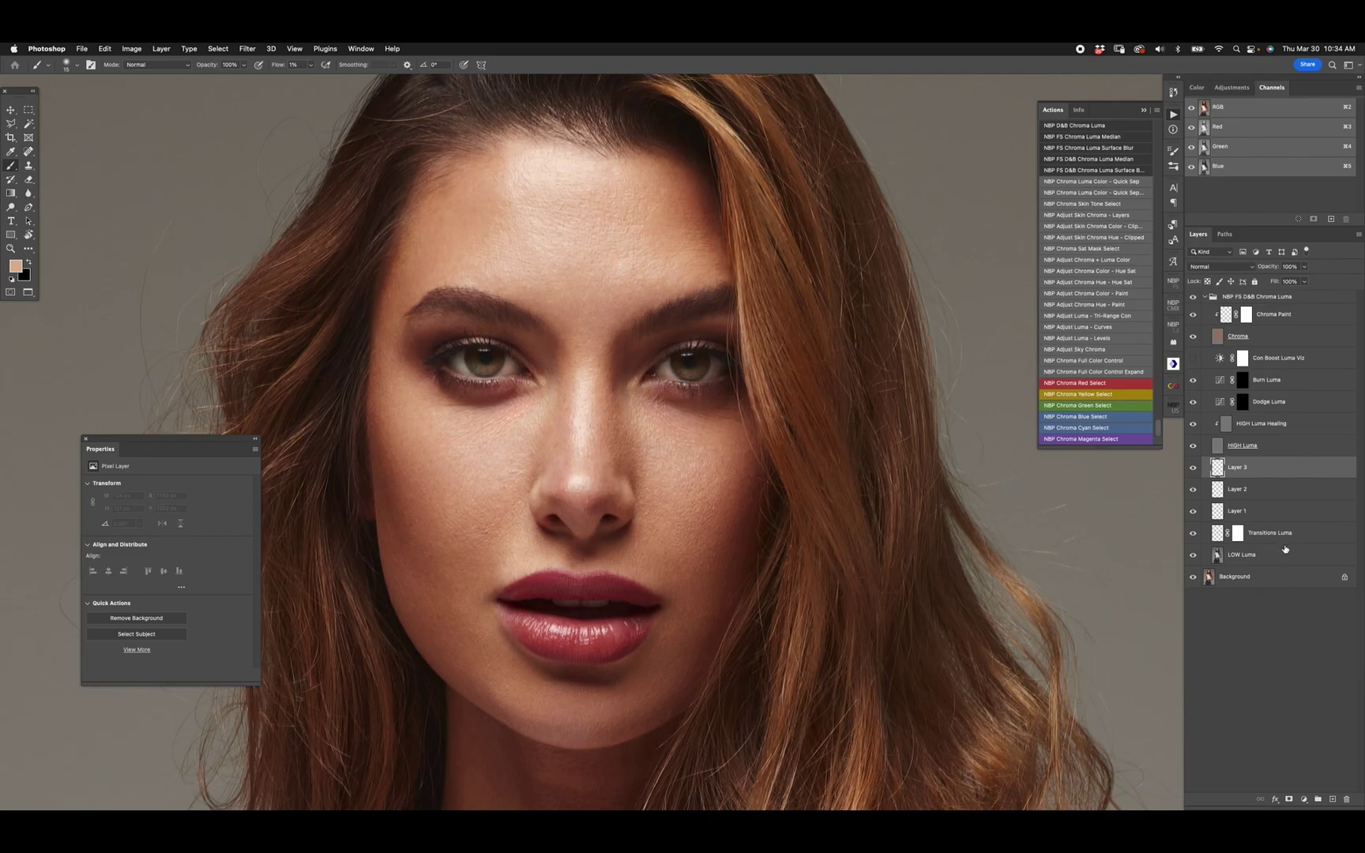
left_click(1228, 317)
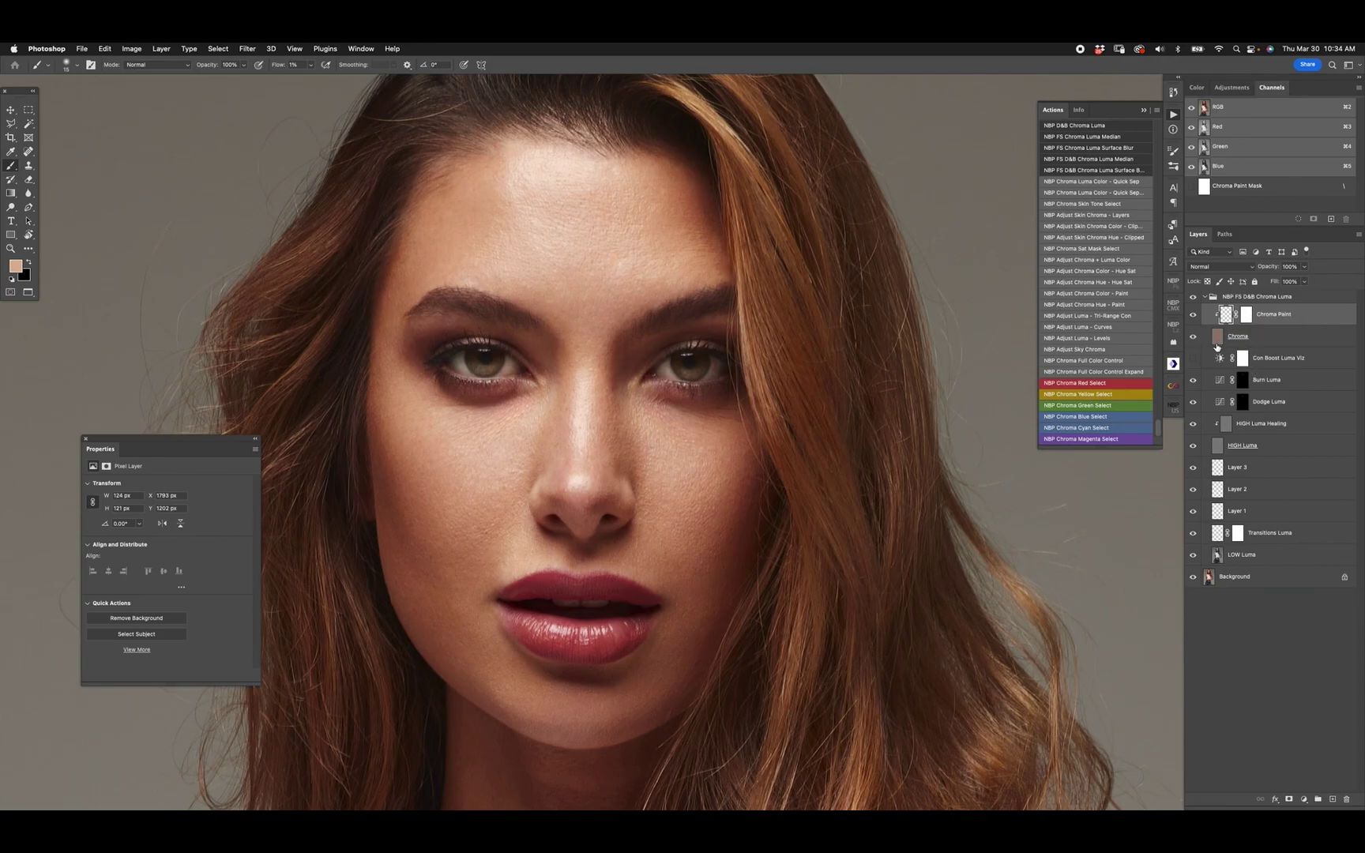
left_click(1217, 340)
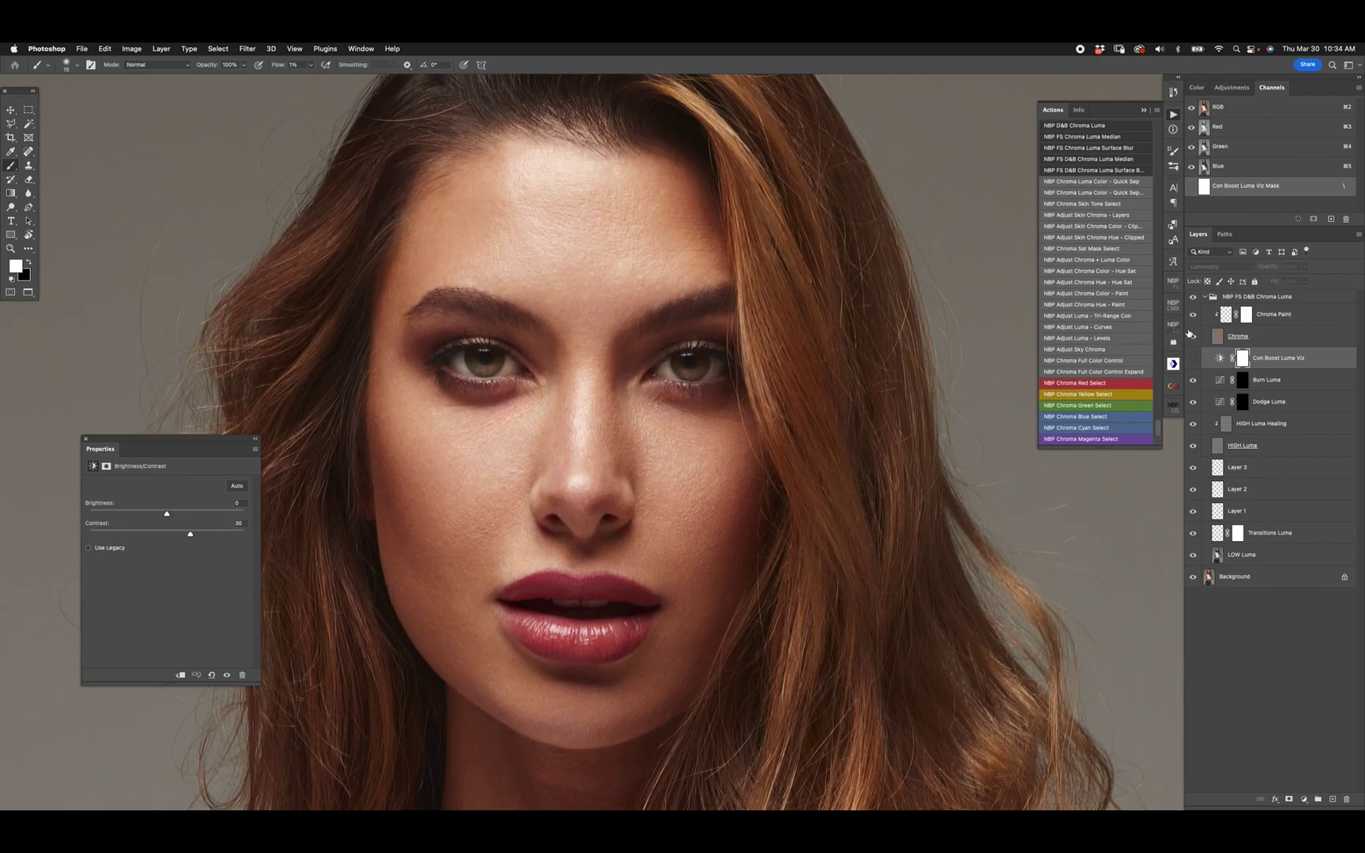
left_click(1228, 320)
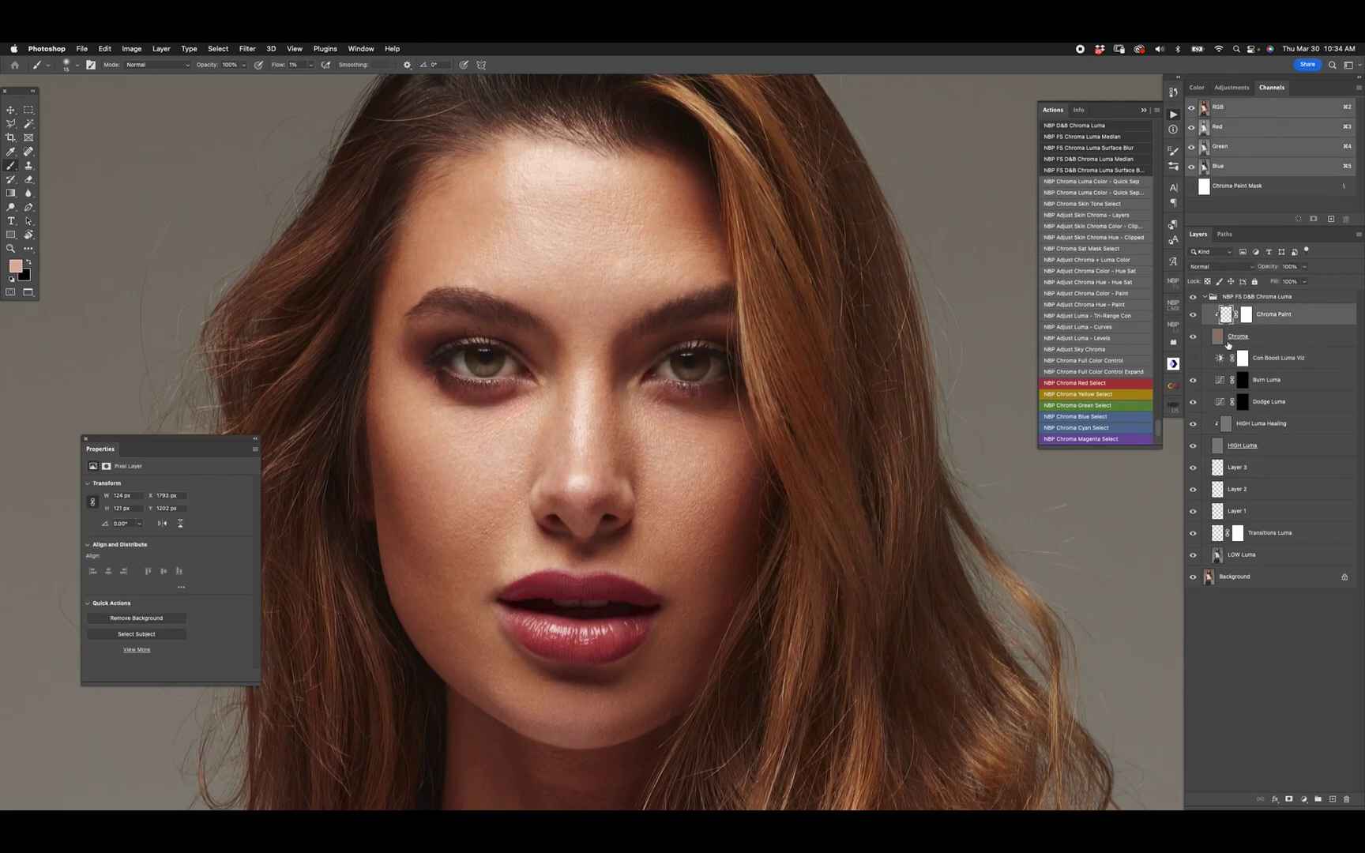
left_click(1334, 800)
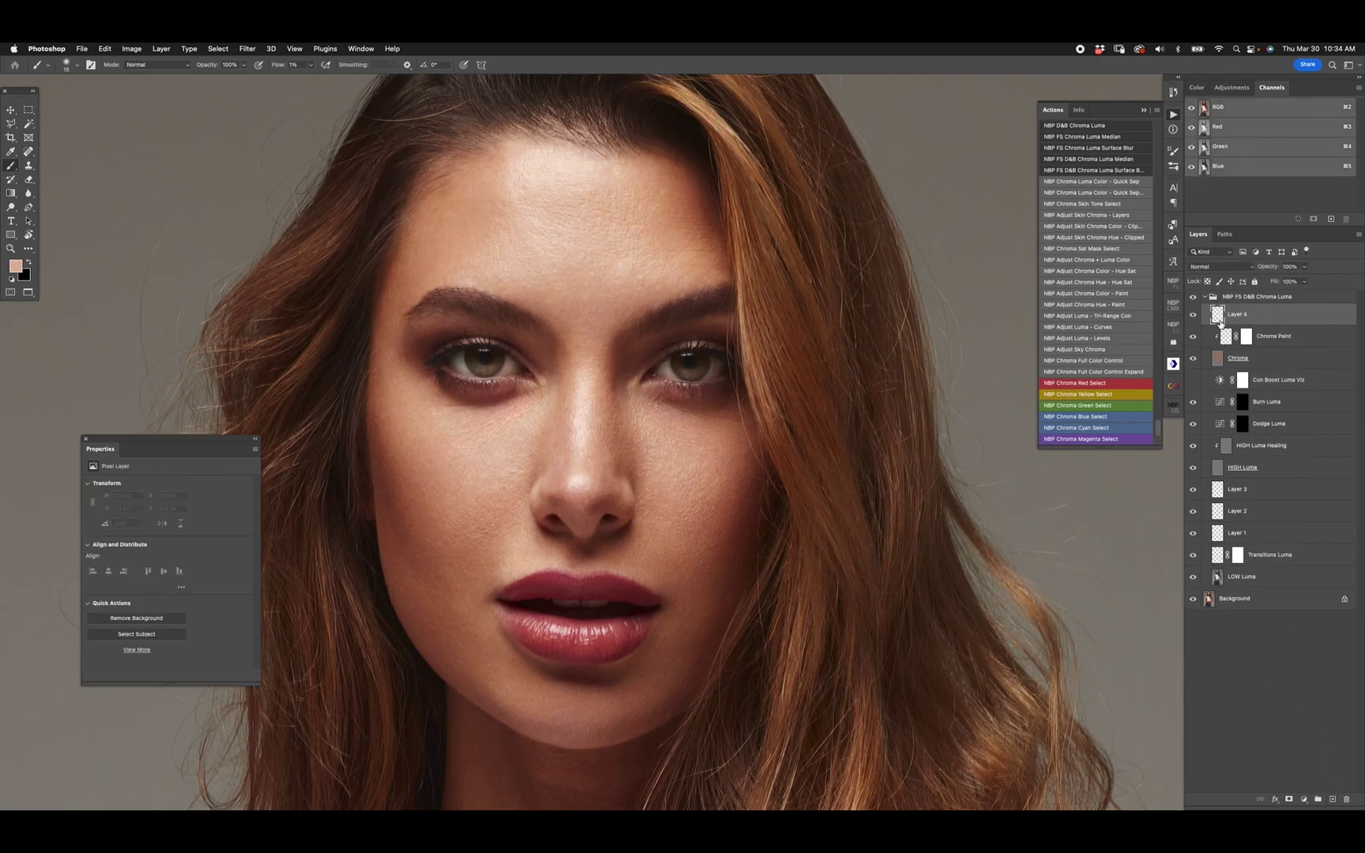
Clip Layer 4, undo the accidental duplicate, and rename it 'Chroma Paint 2'.
left_click(1222, 336)
key("super+j")
key("super+z")
double_click(1246, 315)
type("Chroma Paint 2")
key("Return")
left_click(1271, 314)
type("t")
key("Return")
Add a white mask to Chroma Paint 2, then target Chroma Paint with a 125 px brush.
left_click(1290, 799)
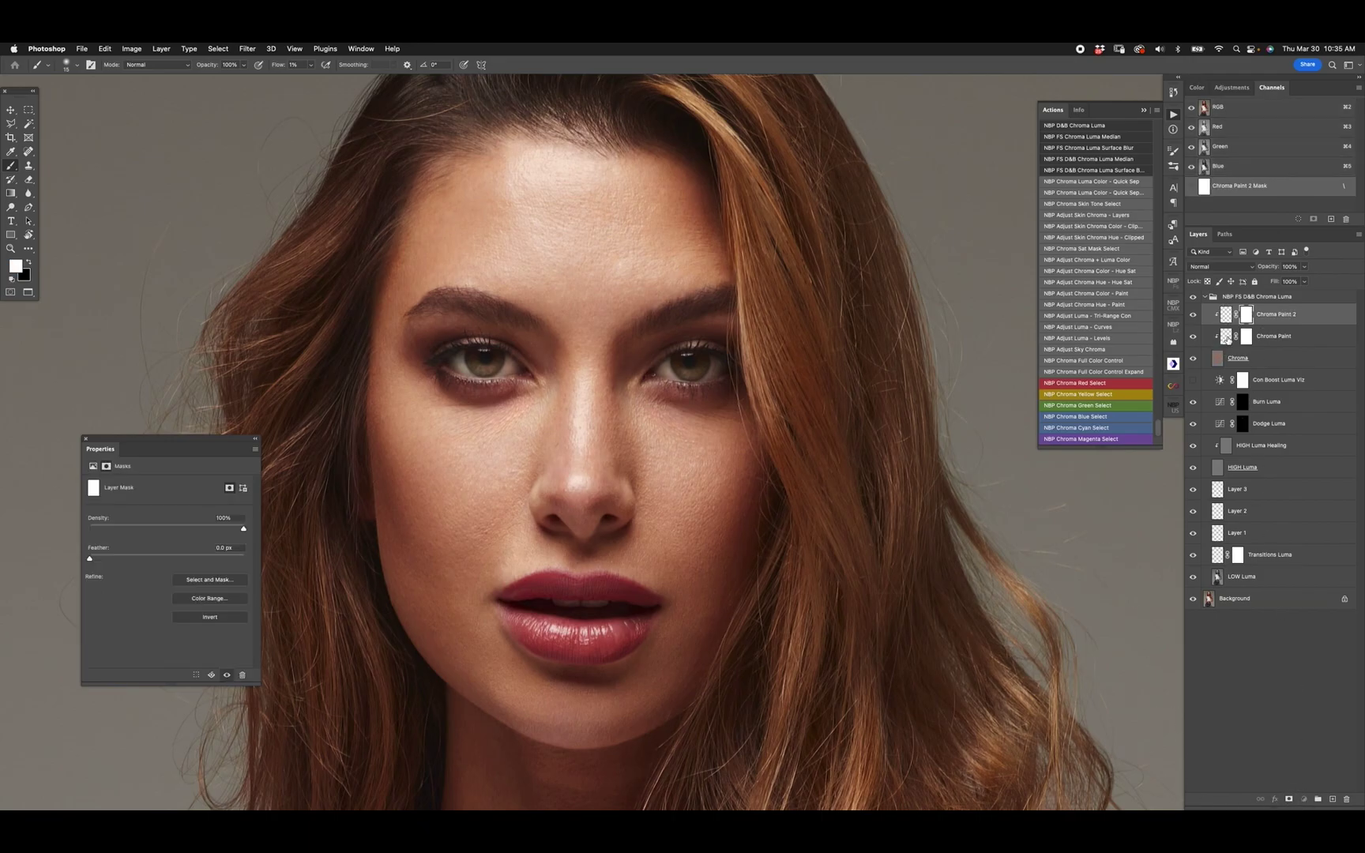
left_click(1228, 340)
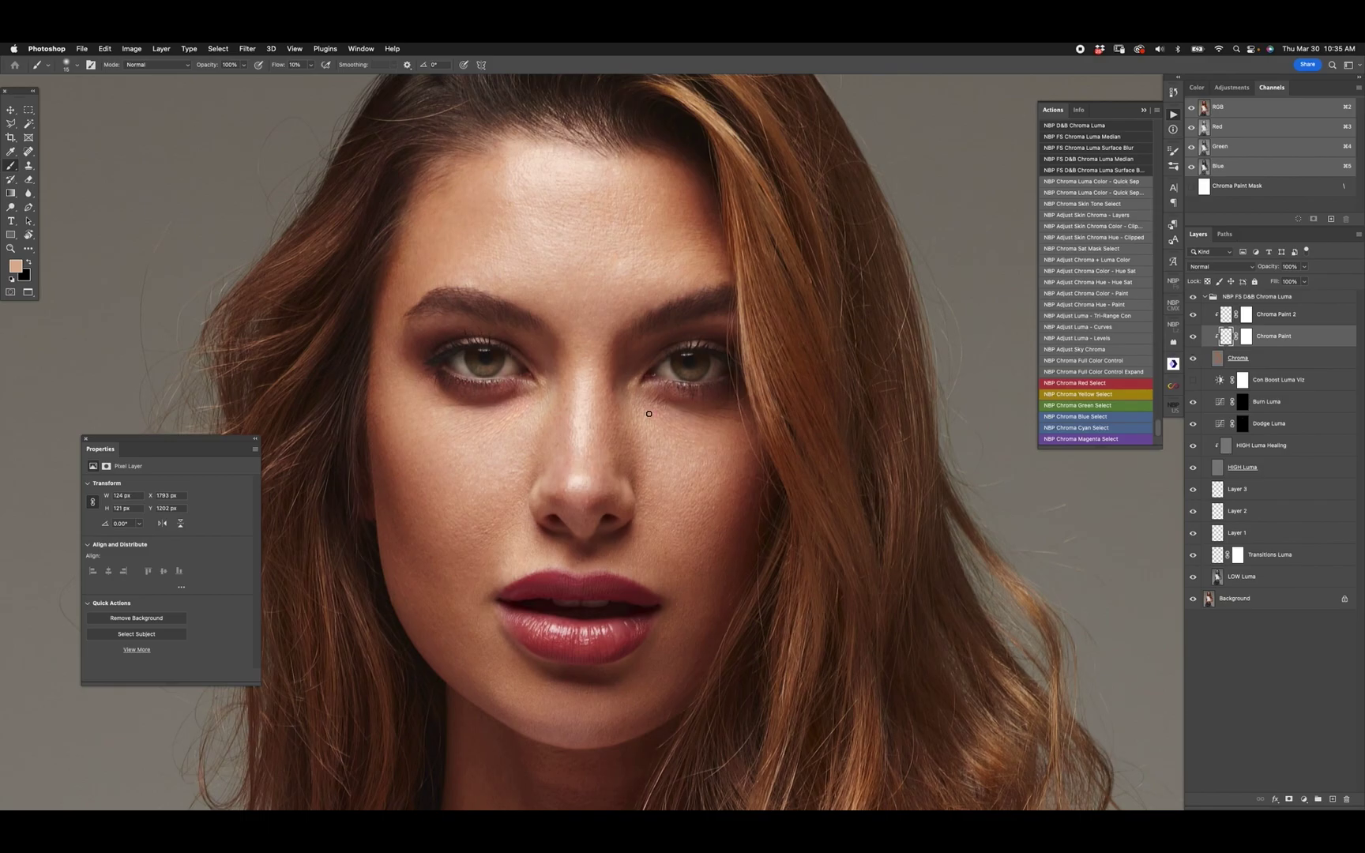
key("bracketright")
key("bracketright")
key("bracketright")
key("bracketright")
key("bracketright")
key("bracketright")
key("bracketright")
key("bracketright")
key("bracketright")
Preview Chroma alone, keep its Color blend mode, and target the Chroma Paint layer.
left_click(1195, 360, "alt")
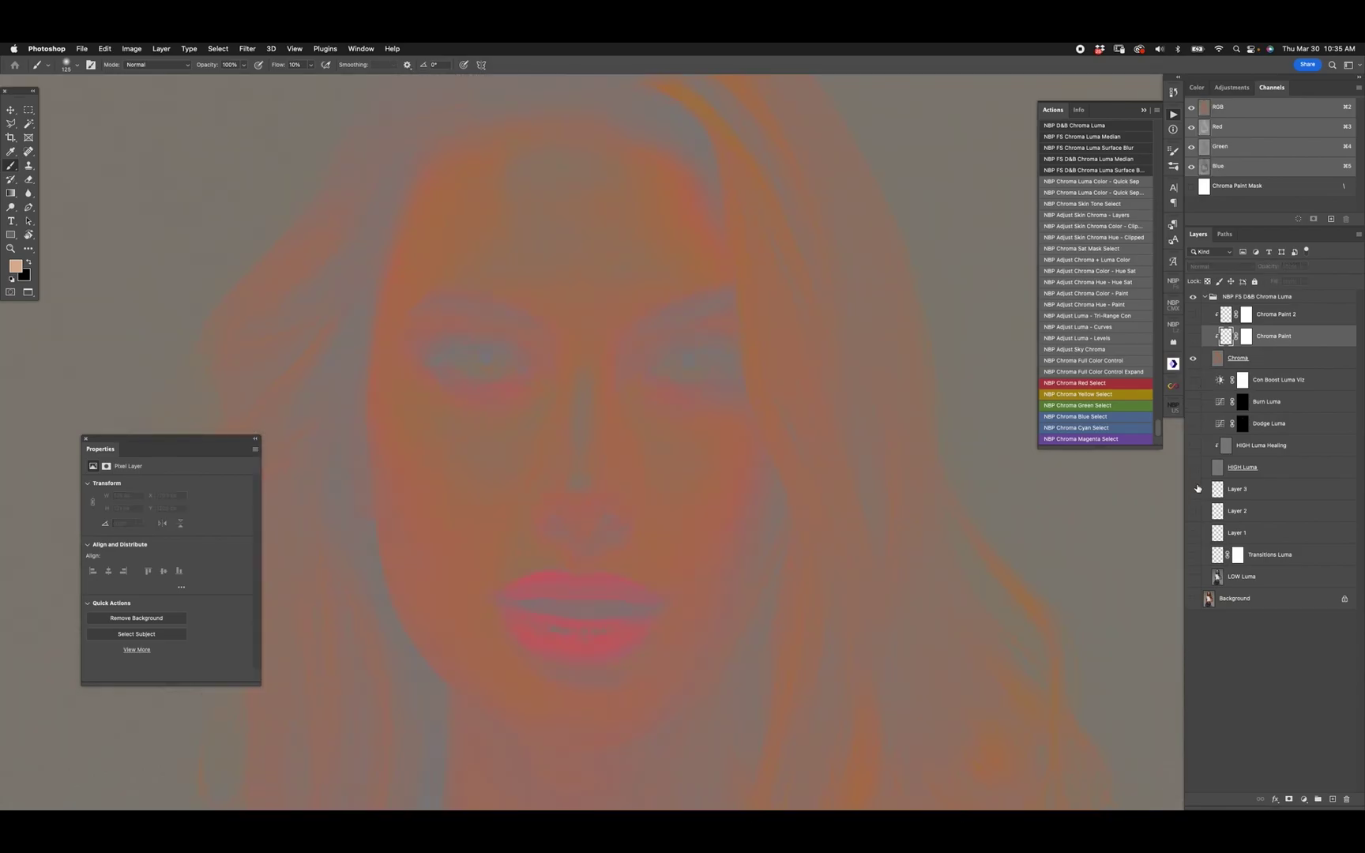
left_click(1194, 359, "alt")
left_click(1220, 361)
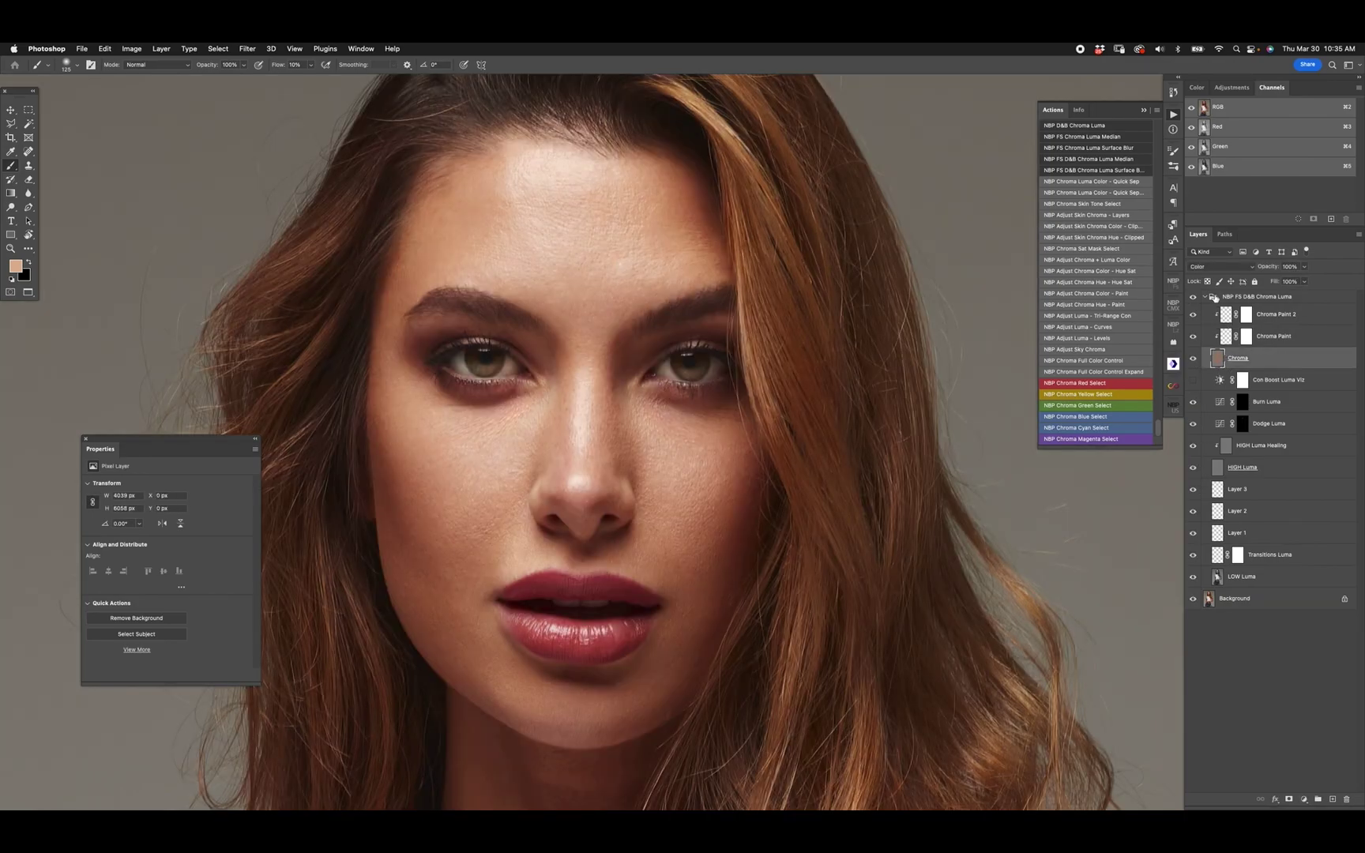
left_click(1216, 267)
left_click(1213, 267)
left_click(1227, 337)
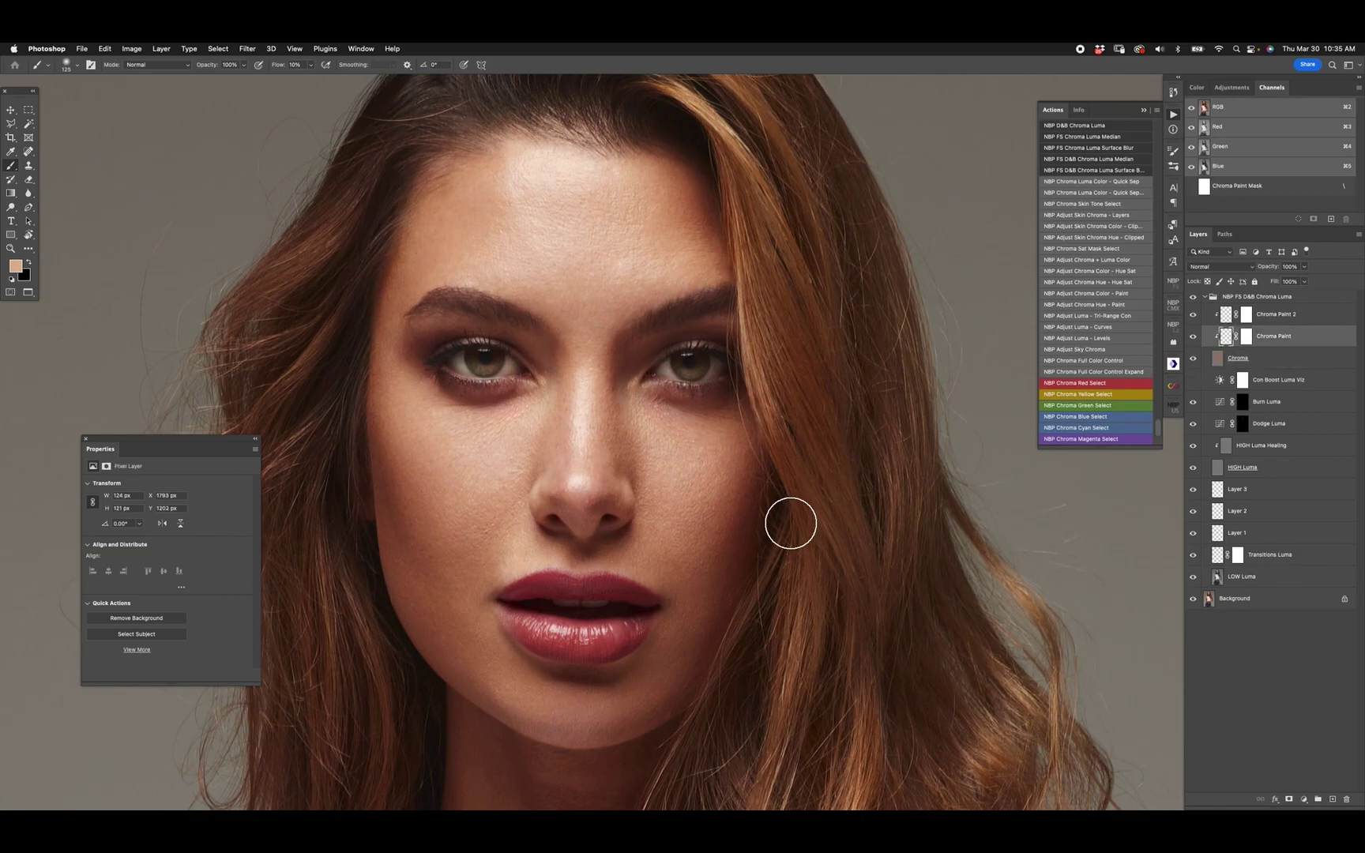
Paint black and white strokes from eye to nose and cheek, then undo them.
key("x")
left_click_drag(440, 370, 553, 510)
key("x")
mouse_move(409, 329)
left_mouse_down()
mouse_move(420, 393)
mouse_move(458, 403)
left_mouse_up()
key("super+z")
key("super+z")
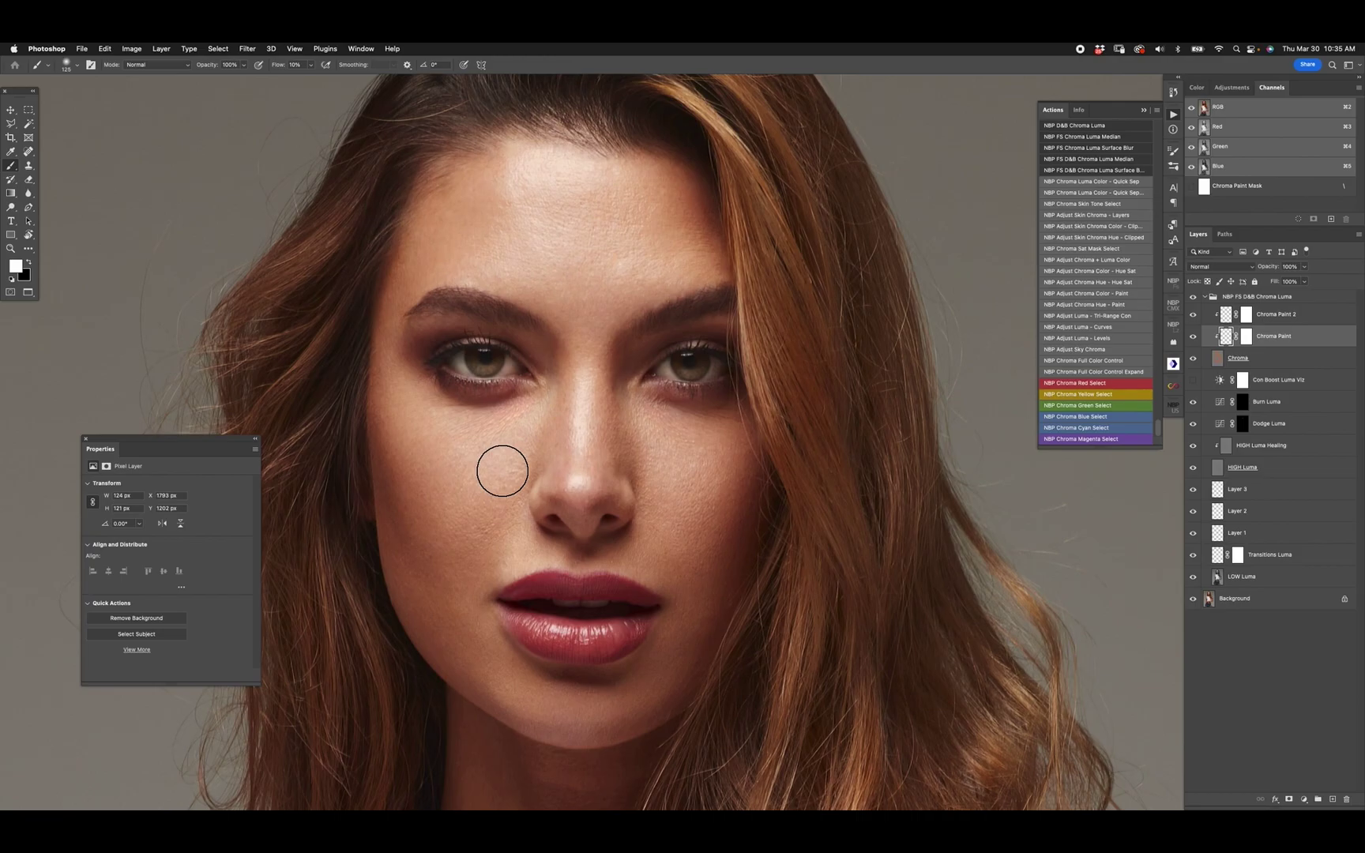
Try a brownish-red sampled colour on the left cheek at 90 px, then undo it.
key("bracketleft")
key("bracketleft")
left_click(723, 395, "alt")
mouse_move(476, 370)
left_mouse_down()
mouse_move(445, 514)
mouse_move(432, 421)
mouse_move(458, 520)
mouse_move(465, 444)
mouse_move(481, 453)
mouse_move(441, 492)
mouse_move(420, 441)
mouse_move(416, 461)
mouse_move(501, 410)
left_mouse_up()
key("super+z")
At 125 px, sample light cheek skin and push it to a saturated orange-red.
key("bracketright")
key("bracketright")
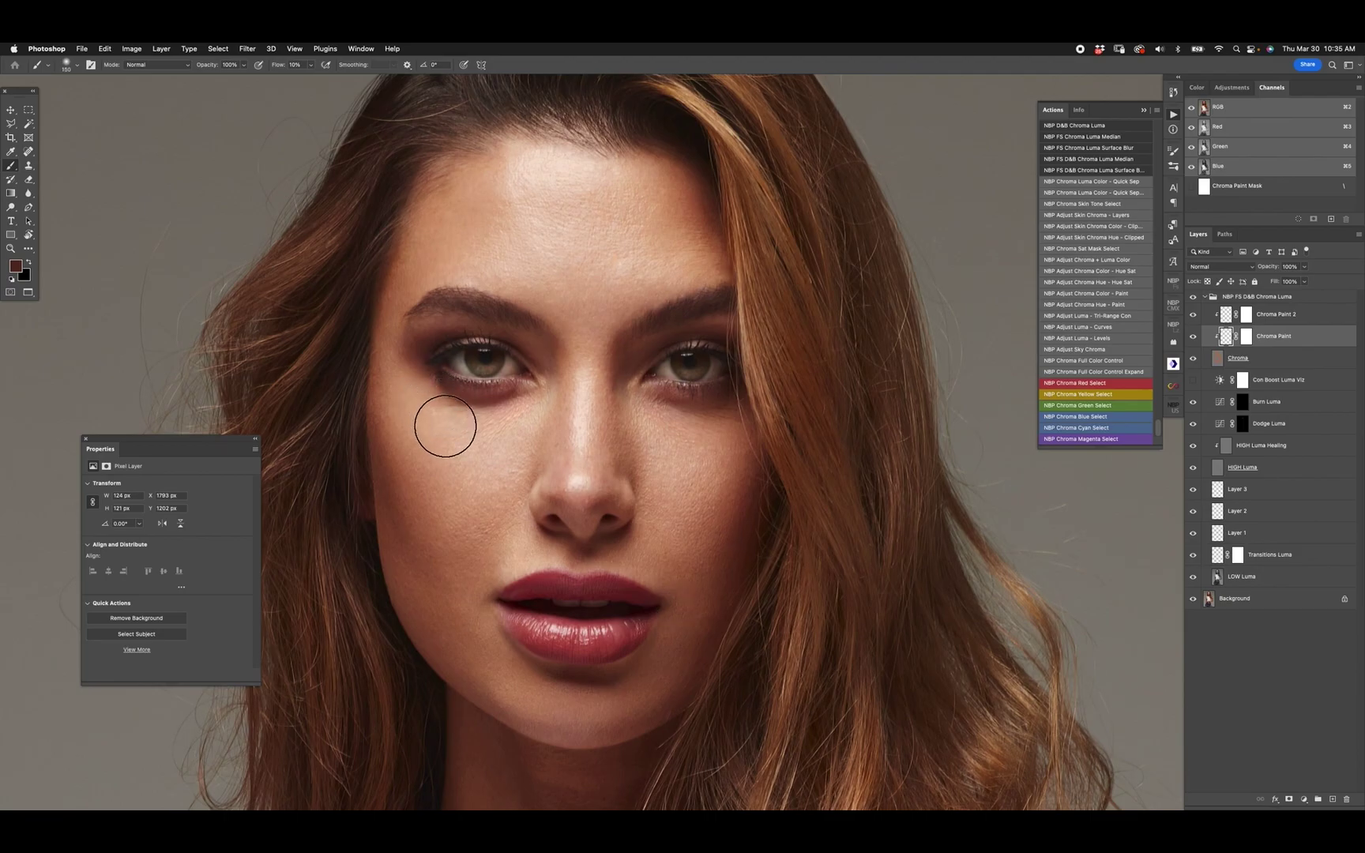
left_click(432, 433, "alt")
left_click(19, 269)
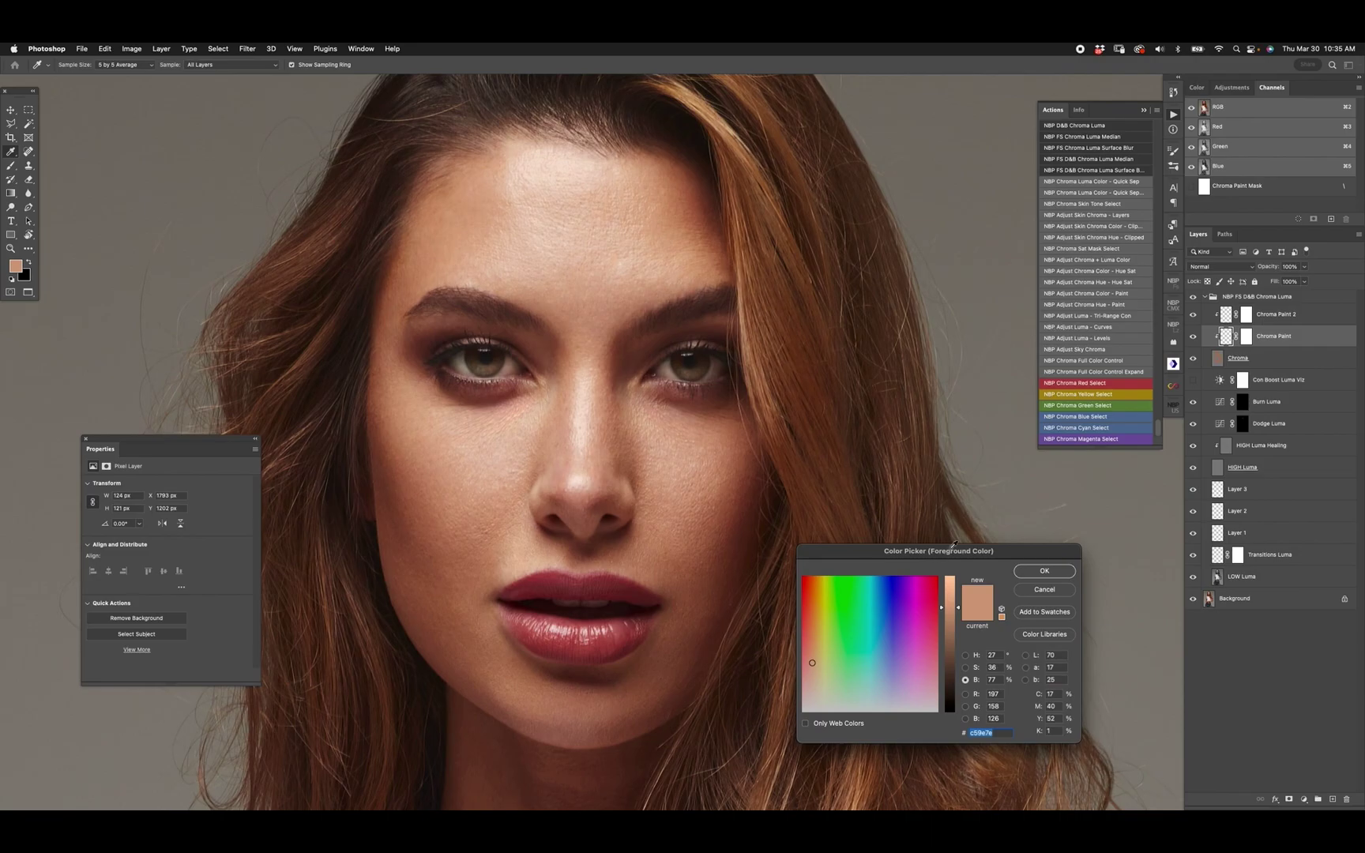
left_click(966, 667)
left_click(949, 587)
left_click(1044, 571)
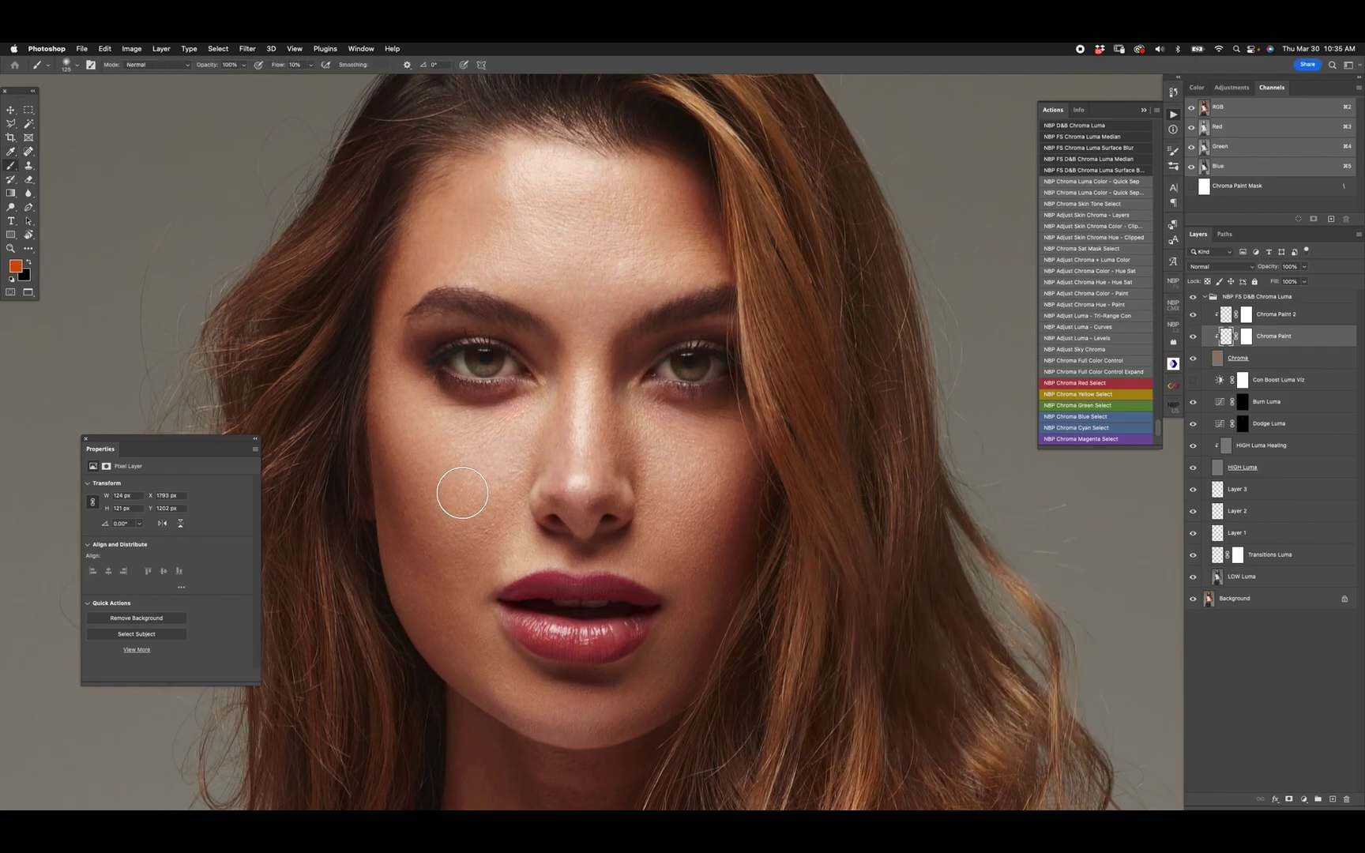
Undo the orange test stroke and paint sampled skin tone from under the eye toward the nose bridge.
mouse_move(462, 493)
left_mouse_down()
mouse_move(427, 381)
mouse_move(503, 395)
left_mouse_up()
key("super+z")
left_click(485, 474, "alt")
mouse_move(420, 395)
left_mouse_down()
mouse_move(459, 423)
mouse_move(432, 419)
mouse_move(532, 399)
mouse_move(483, 458)
mouse_move(546, 383)
mouse_move(521, 450)
mouse_move(532, 440)
mouse_move(550, 381)
mouse_move(496, 494)
mouse_move(407, 382)
mouse_move(494, 417)
mouse_move(526, 414)
mouse_move(517, 404)
mouse_move(508, 486)
mouse_move(443, 452)
mouse_move(451, 548)
mouse_move(482, 522)
left_mouse_up()
Zoom on the cheek, compare Chroma Paint on and off, and lower it to 65% opacity.
key("z")
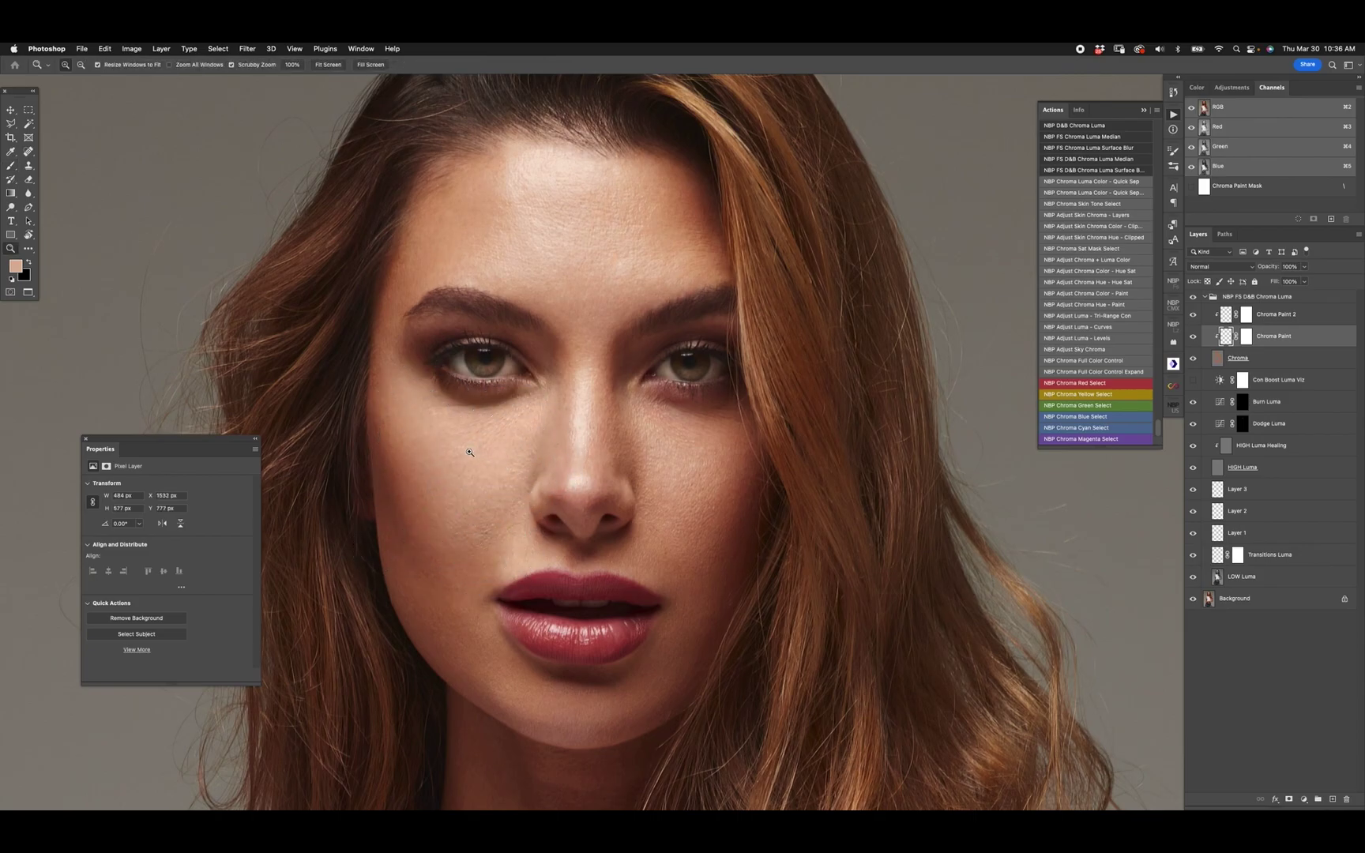
left_click(481, 449)
left_click(1194, 338)
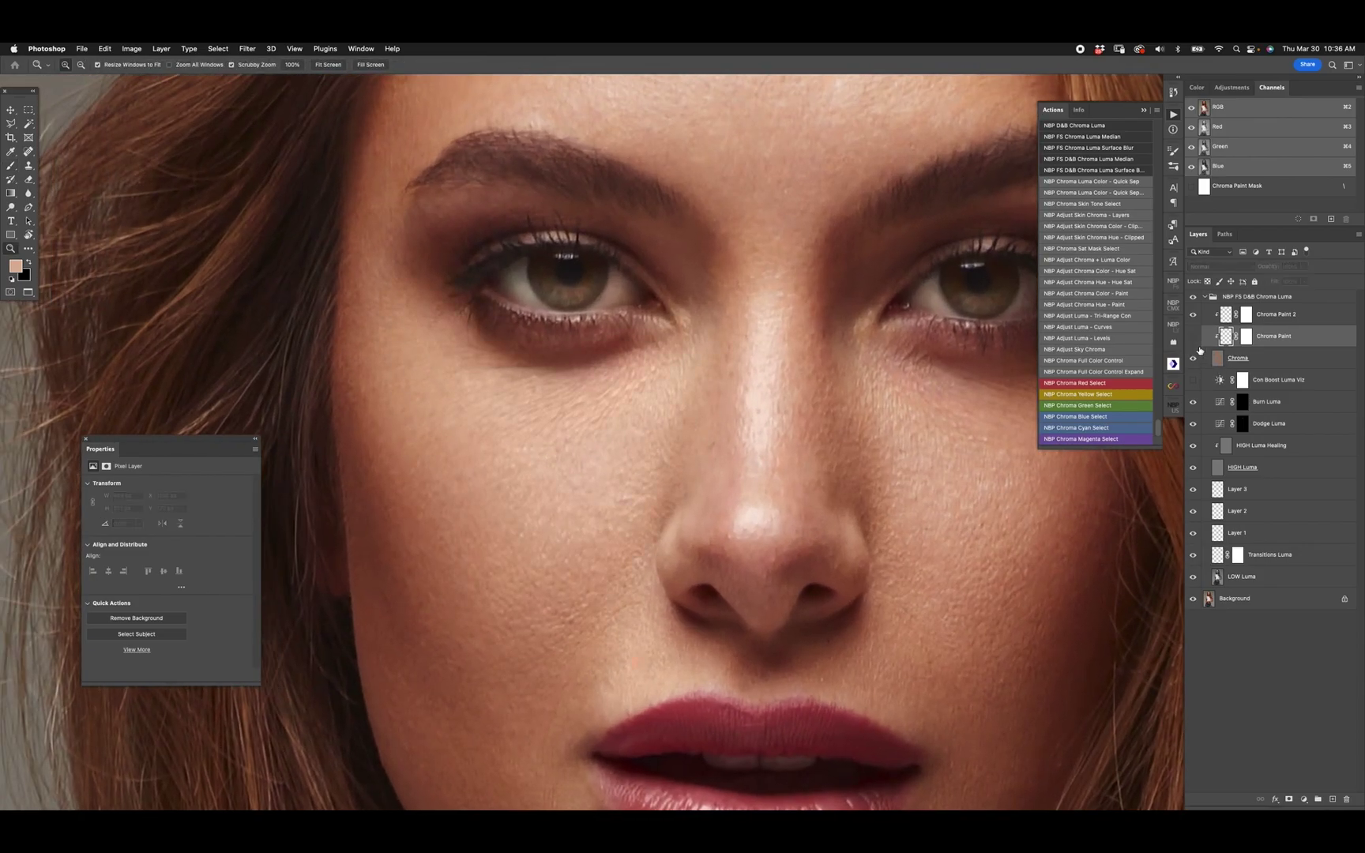
left_click(1193, 337)
key("v")
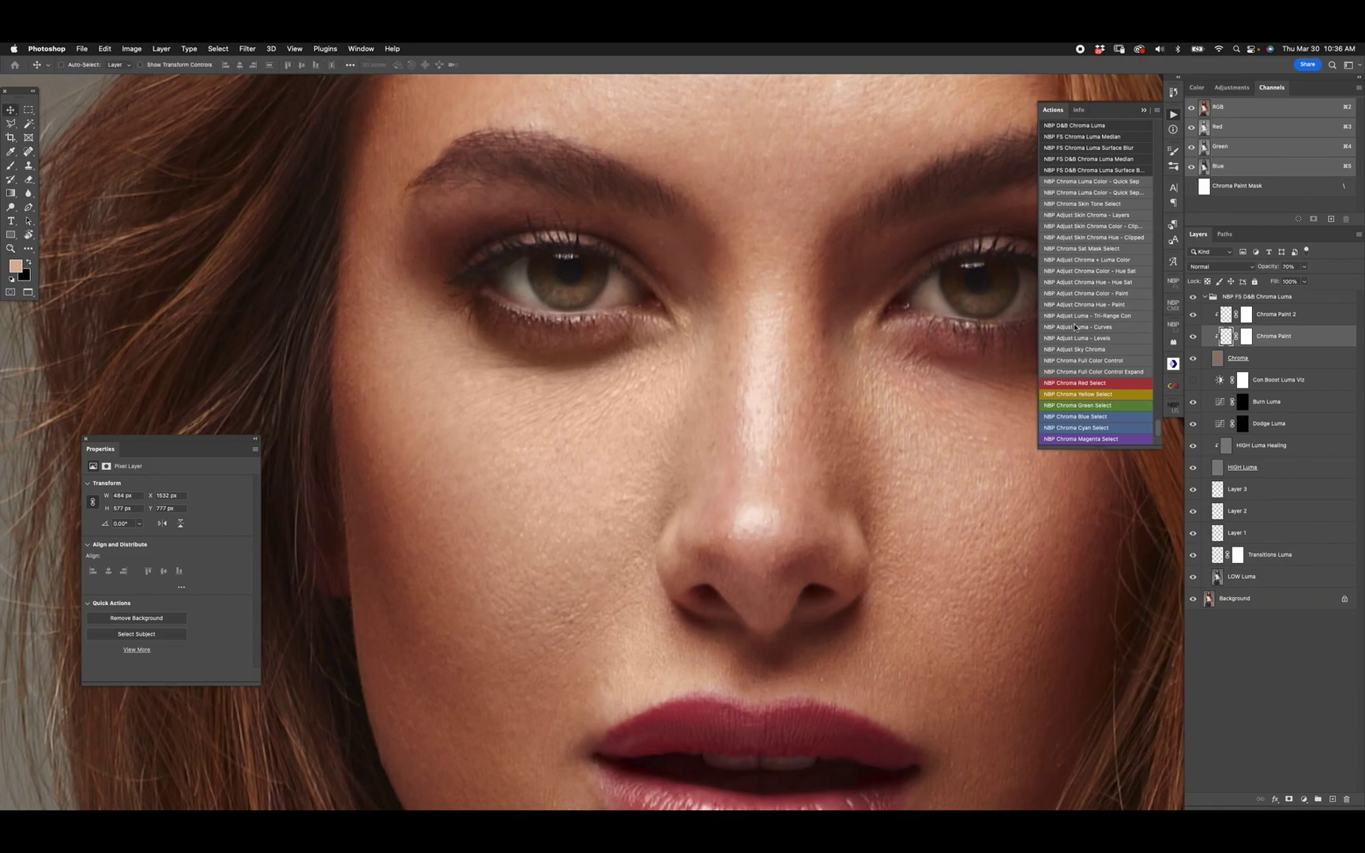
left_click(1194, 337)
left_click(1194, 338)
Bring the eyes and nose into view and ready the brush on Chroma Paint 2.
left_click_drag(893, 463, 622, 427)
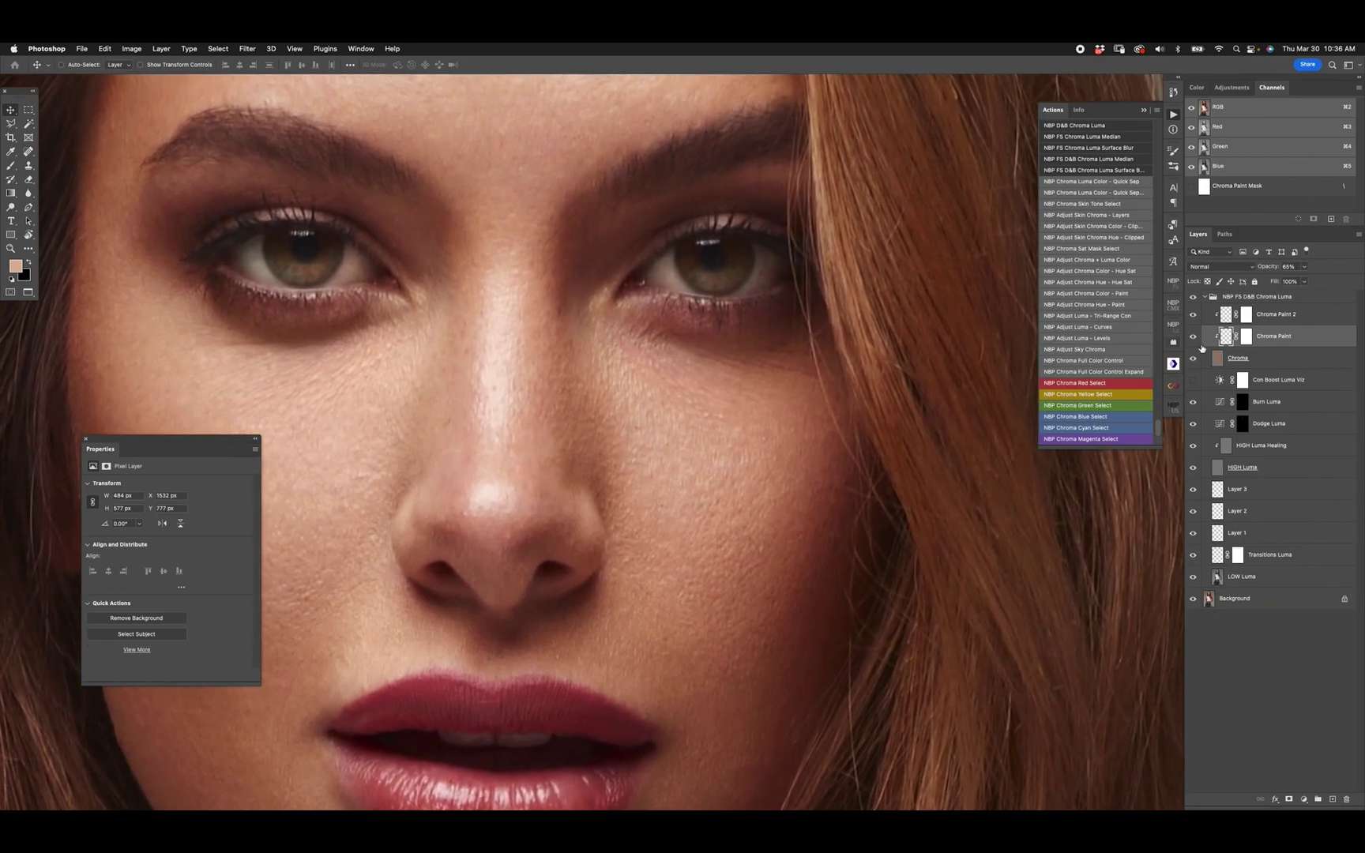
left_click(1235, 316)
key("b")
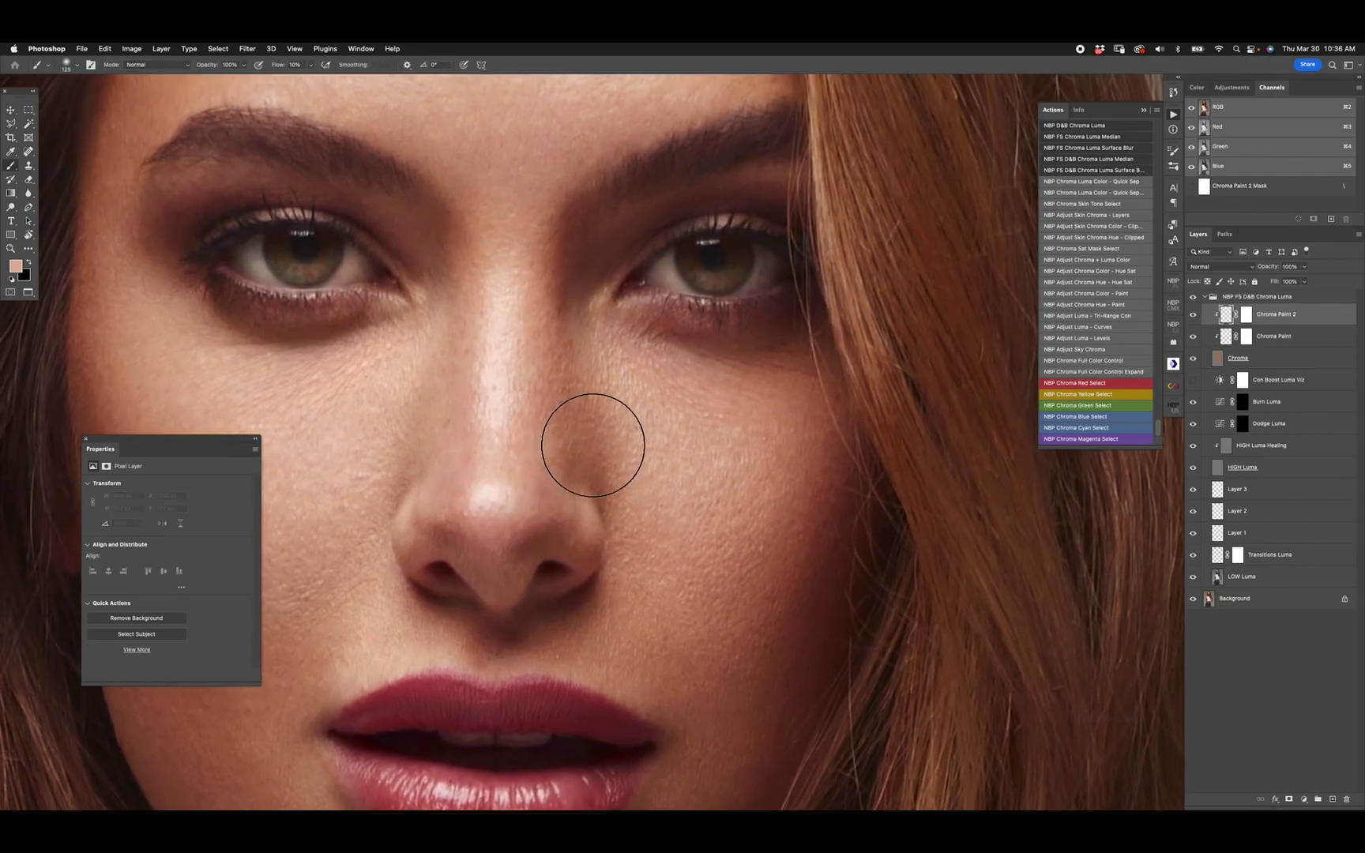
Paint skin tone along the cheek edge, across the under-eye, and beside the nose.
left_click(682, 473)
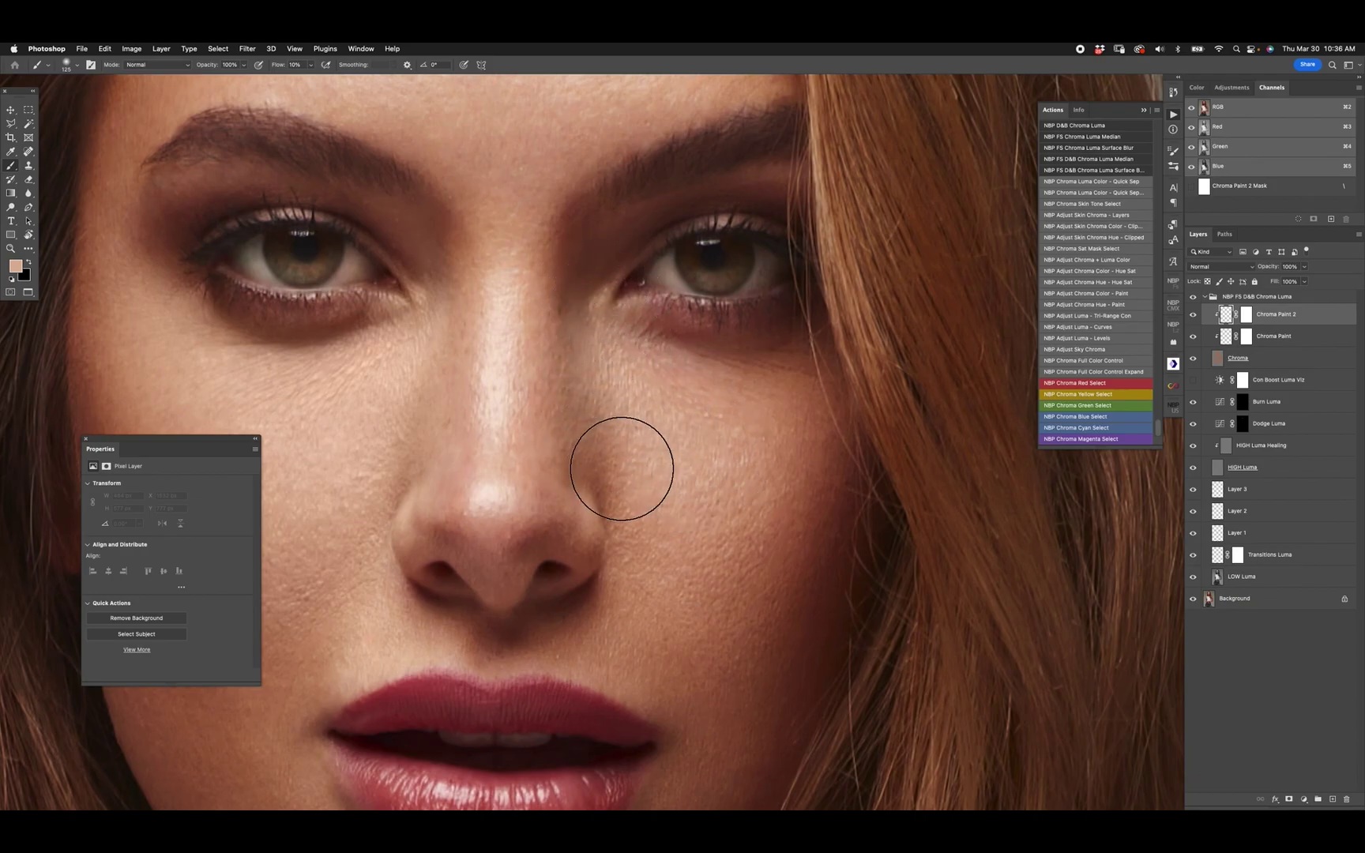
mouse_move(762, 402)
left_mouse_down()
mouse_move(752, 510)
mouse_move(833, 517)
left_mouse_up()
left_click(768, 473)
mouse_move(803, 340)
left_mouse_down()
mouse_move(735, 415)
mouse_move(742, 358)
mouse_move(754, 364)
mouse_move(707, 406)
left_mouse_up()
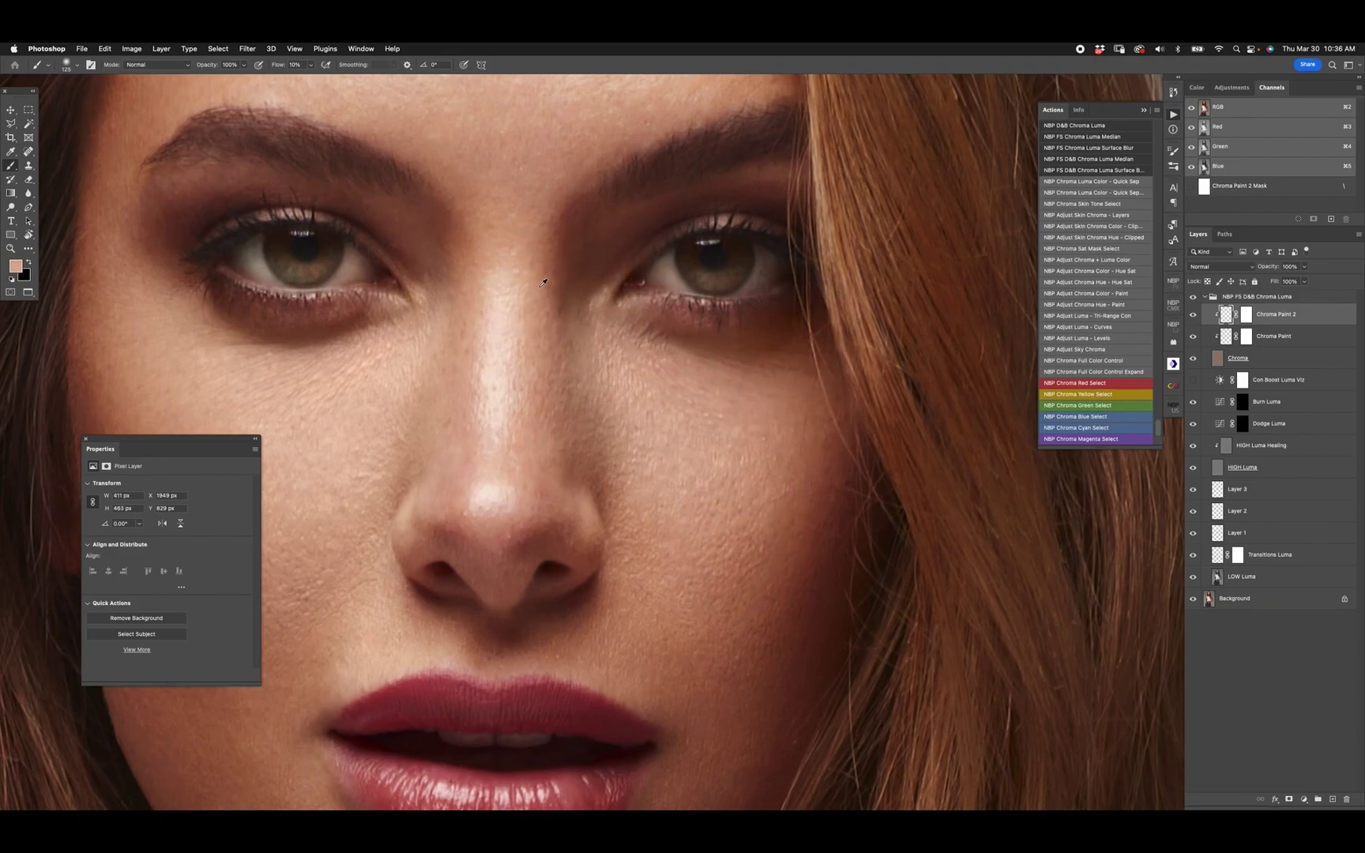
mouse_move(564, 412)
left_mouse_down()
mouse_move(584, 451)
mouse_move(634, 405)
left_mouse_up()
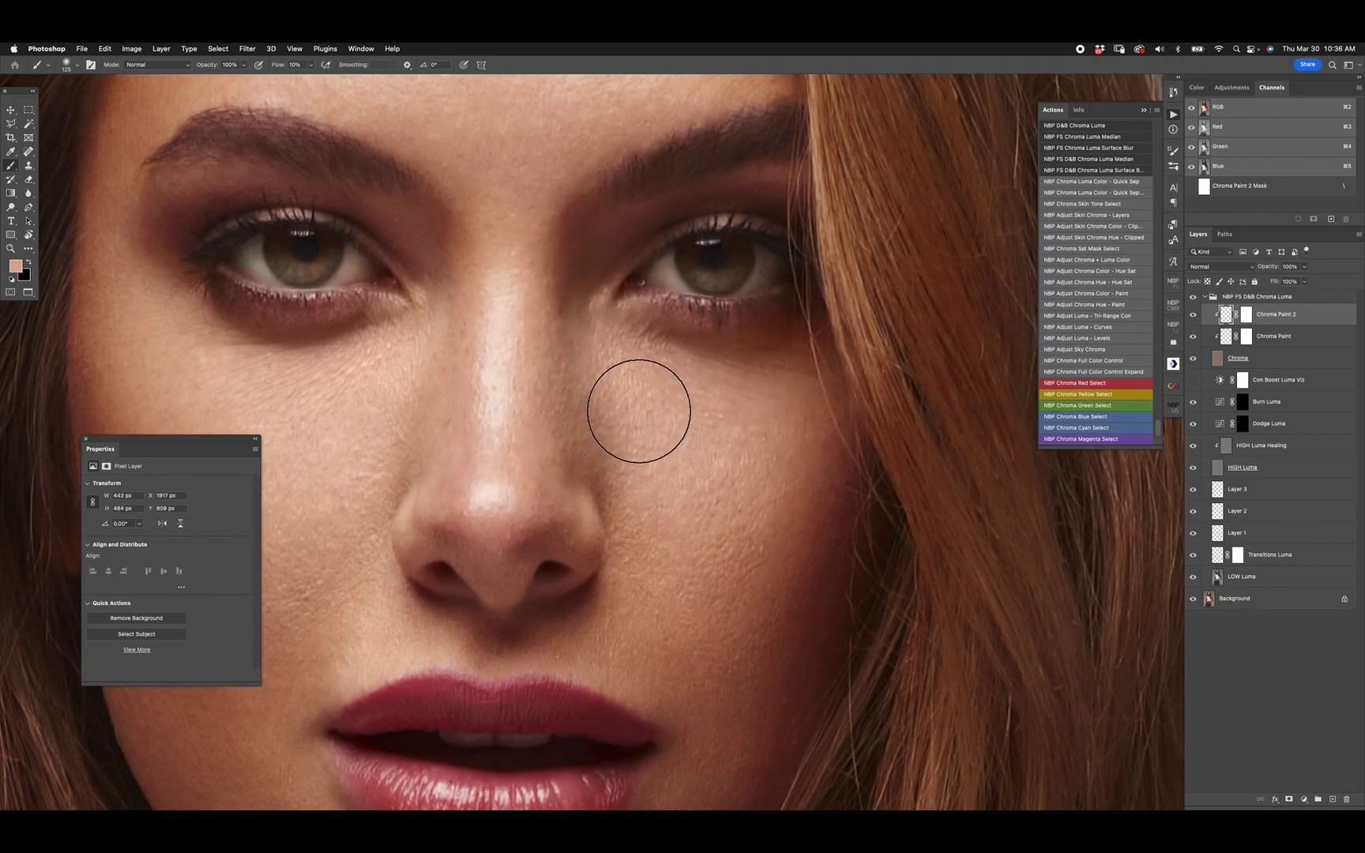
Pick a new skin colour in the Color Picker and repaint the cheek beside the nose.
left_click(15, 266)
left_click(965, 655)
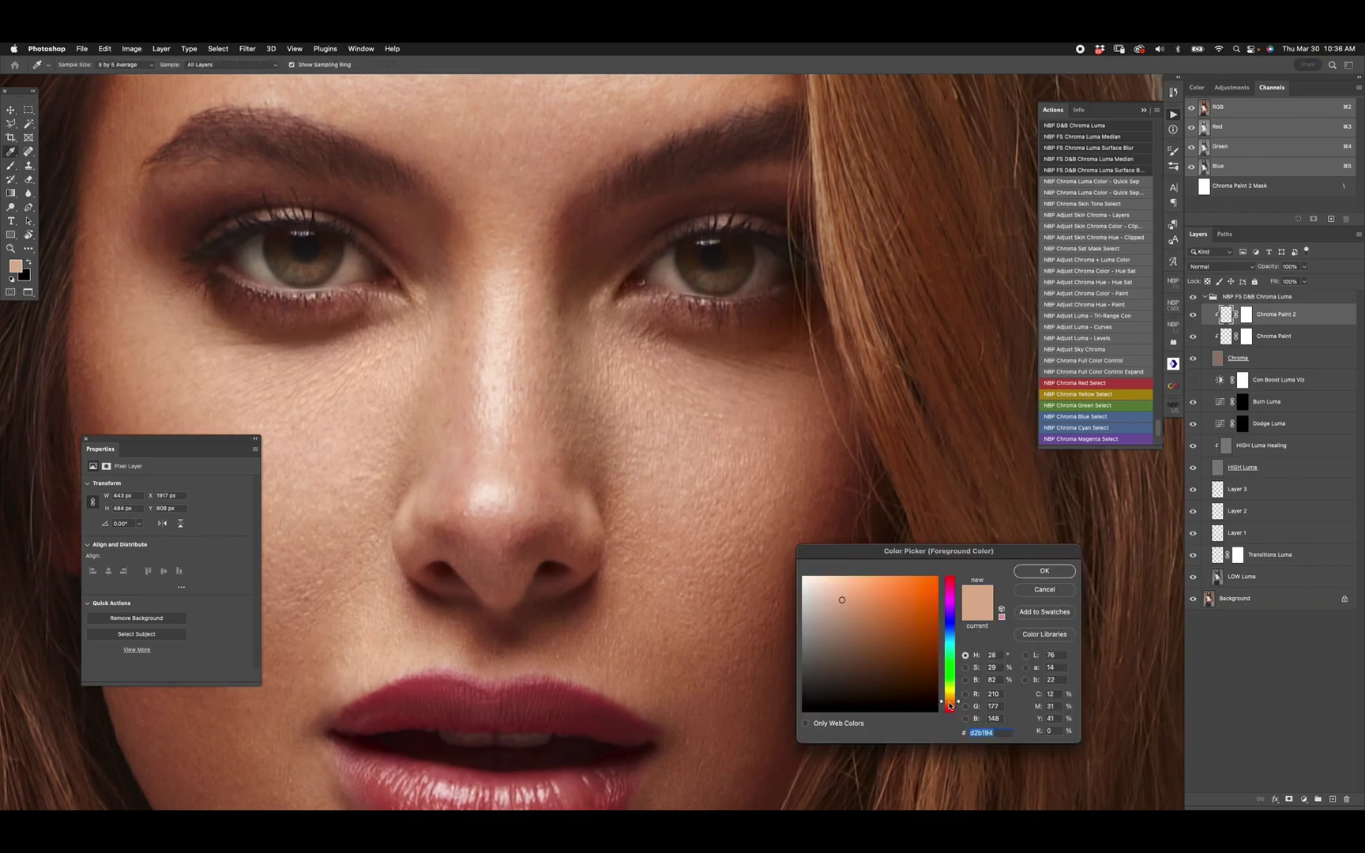
left_click(1043, 571)
mouse_move(569, 296)
left_mouse_down()
mouse_move(531, 418)
mouse_move(429, 280)
mouse_move(506, 207)
mouse_move(652, 433)
left_mouse_up()
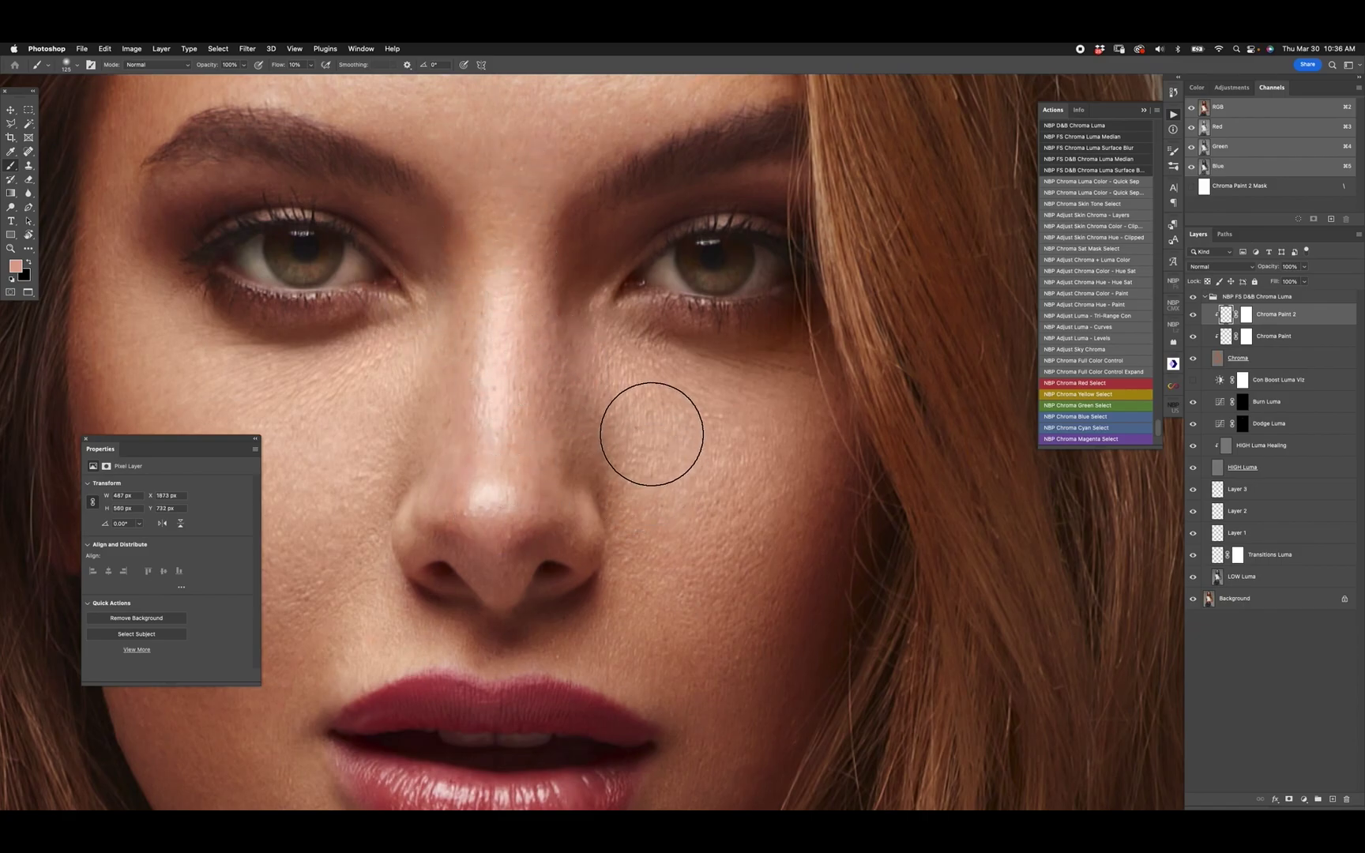
key("ctrl+z")
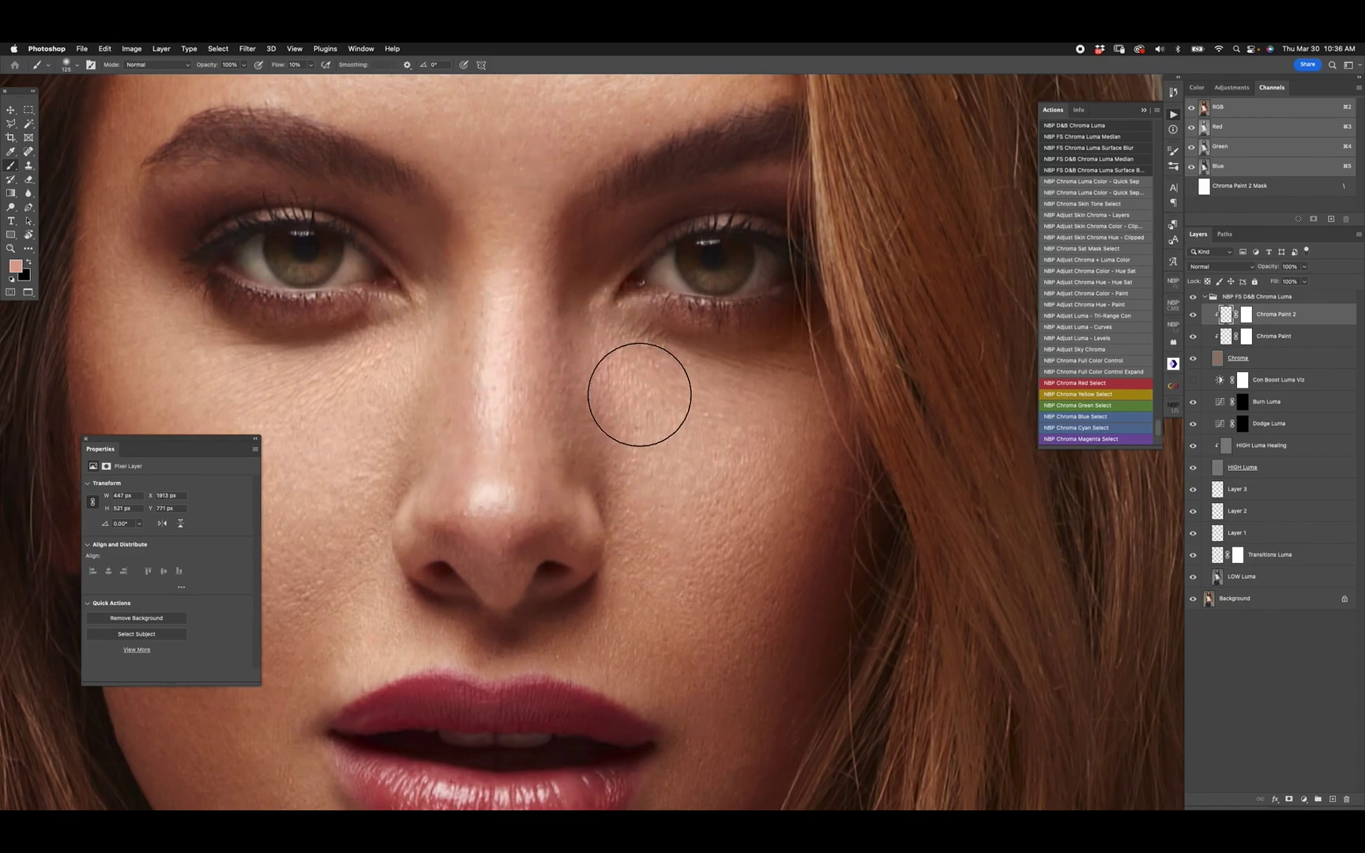
left_click_drag(734, 497, 710, 572)
left_click_drag(420, 598, 474, 604)
Zoom out to the whole face and set Chroma Paint 2 to 70% opacity.
key("v")
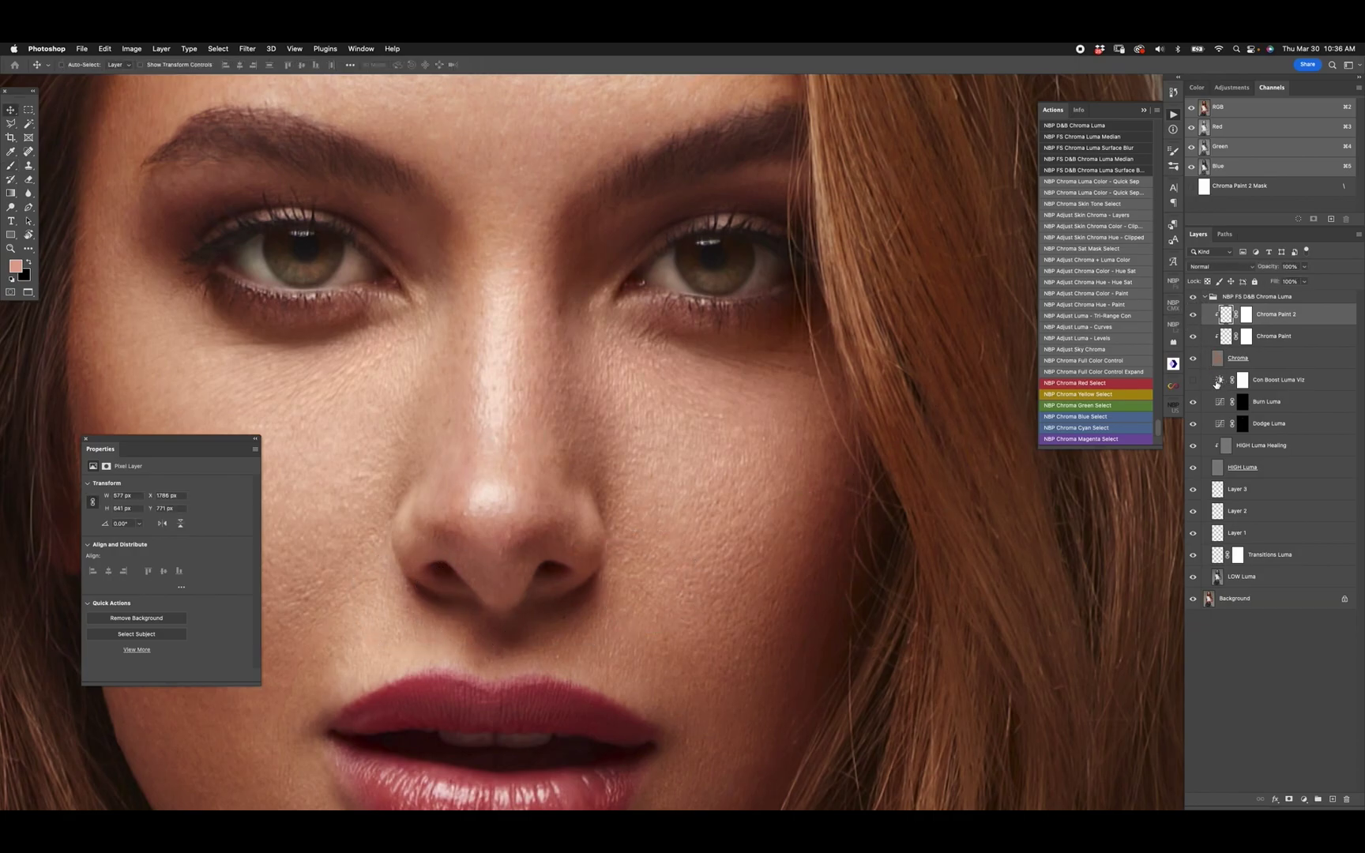
key("super+minus")
key("7")
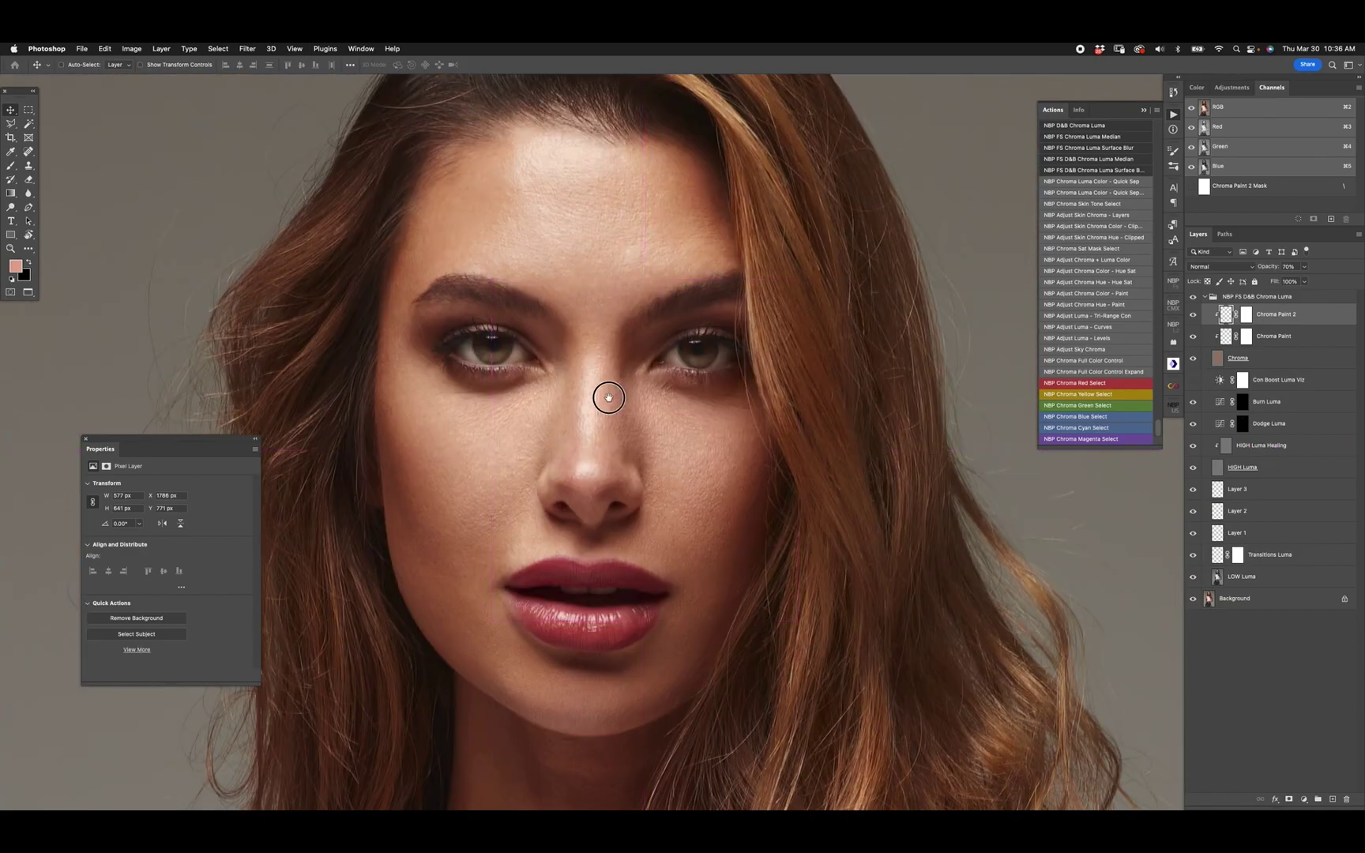
Compare before and after by toggling the retouch group, then zoom into the cheek beside the nose.
left_click(1193, 298)
left_click(1194, 298)
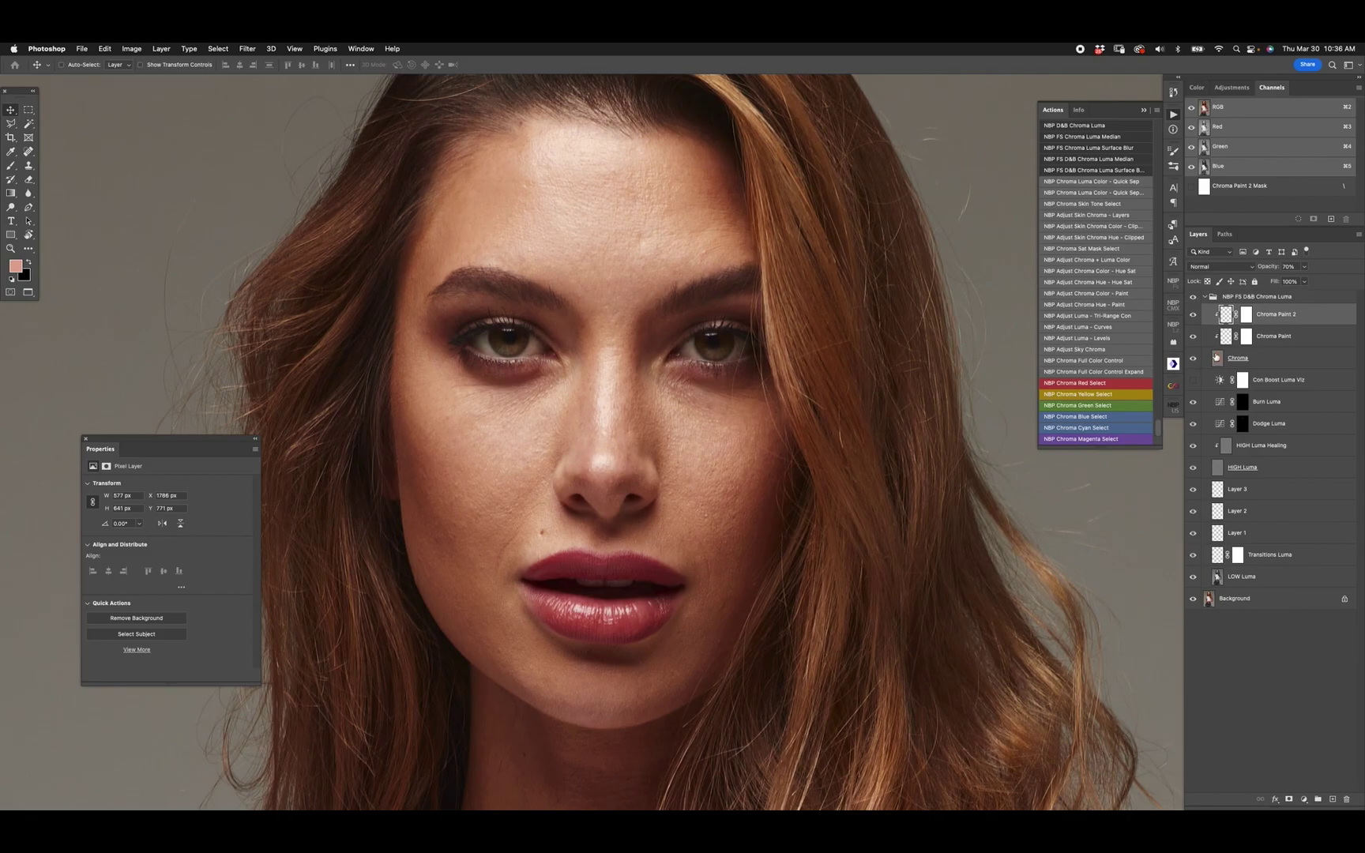
left_click(1194, 297)
left_click(1194, 298)
key("z")
left_click_drag(546, 541, 567, 525)
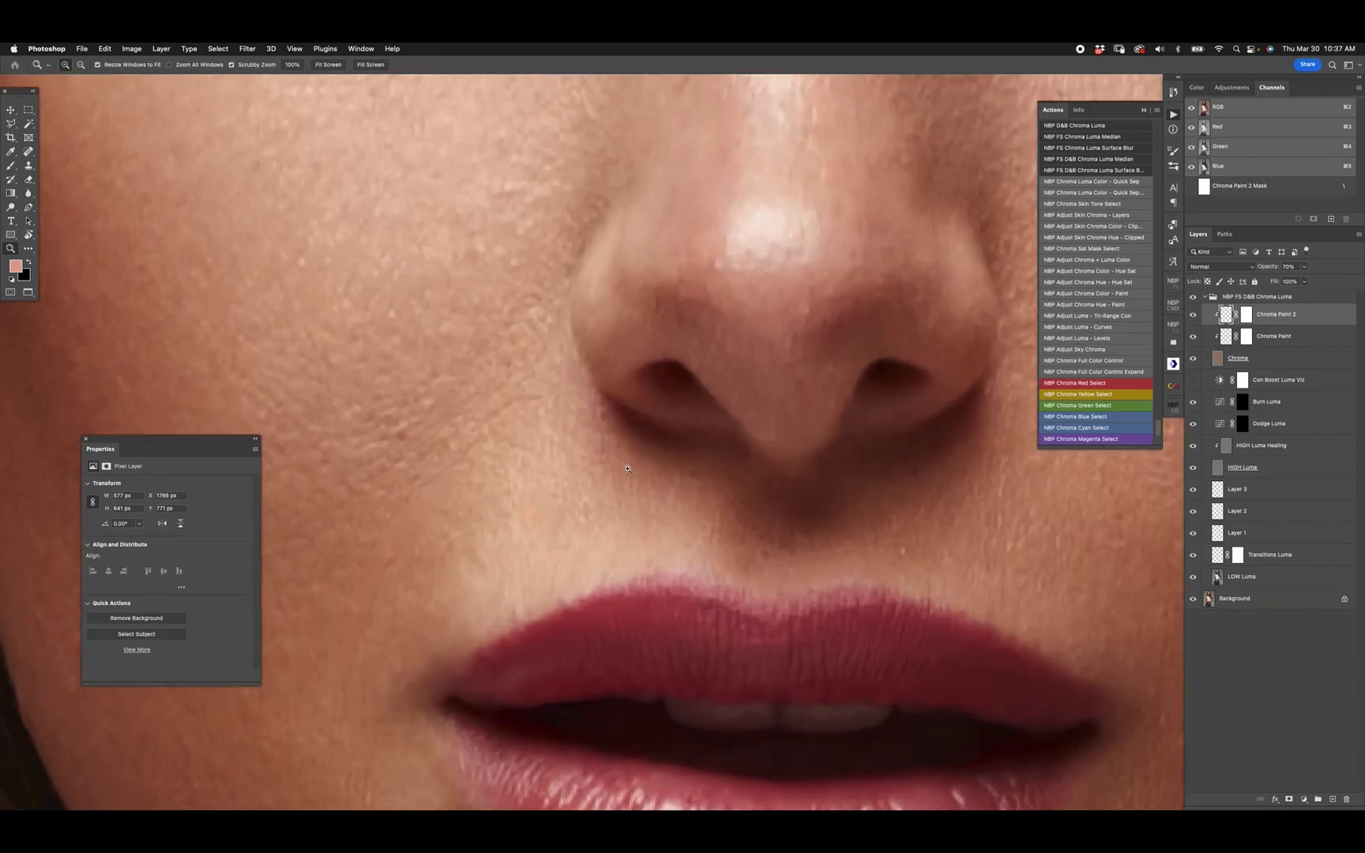
On a new Layer 4, paint a sampled lighter skin tone above the upper lip with a size-45 brush.
left_click(1333, 799)
key("b")
key("bracketleft")
key("bracketleft")
key("bracketleft")
key("bracketleft")
key("bracketleft")
key("bracketleft")
key("bracketleft")
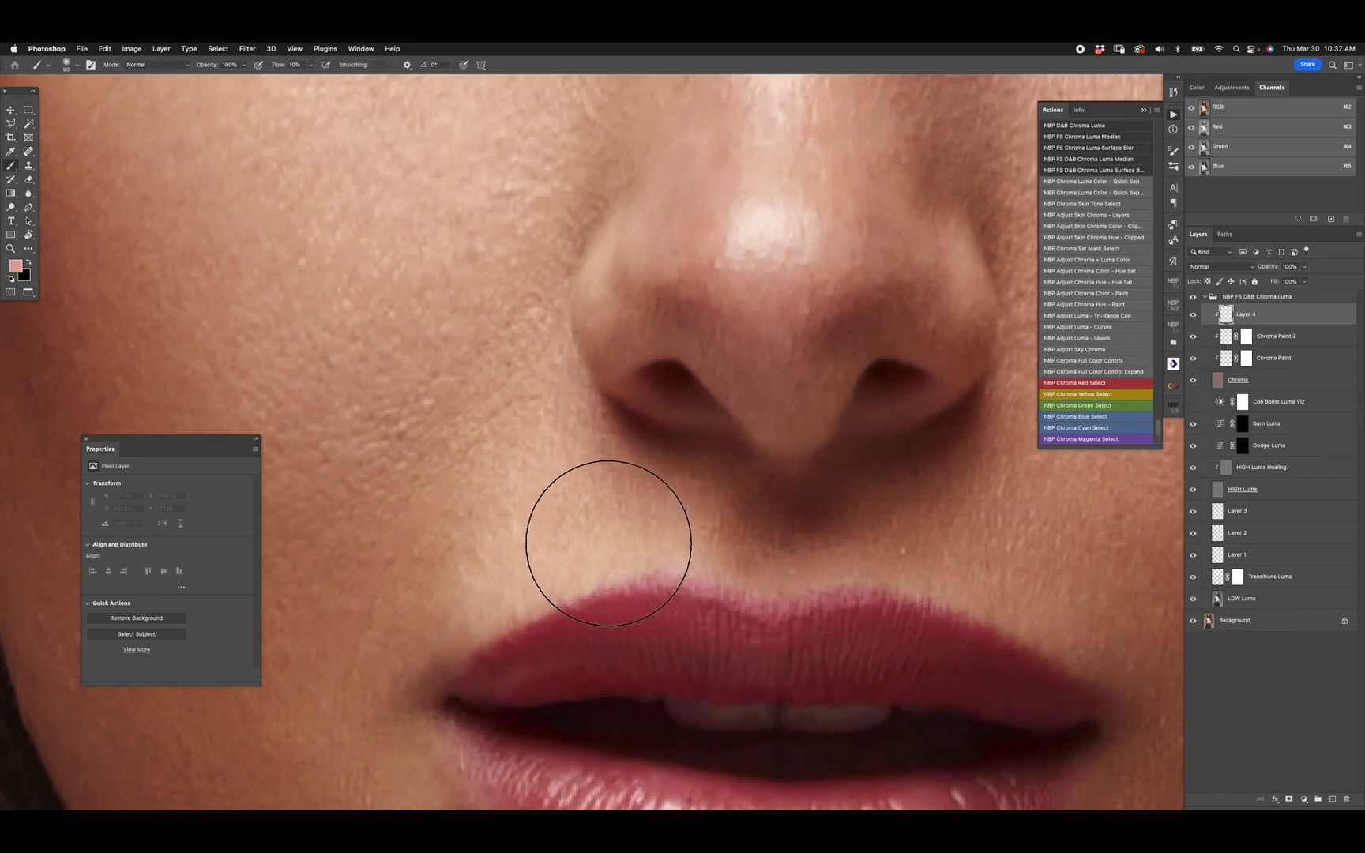
left_click(519, 456, "alt")
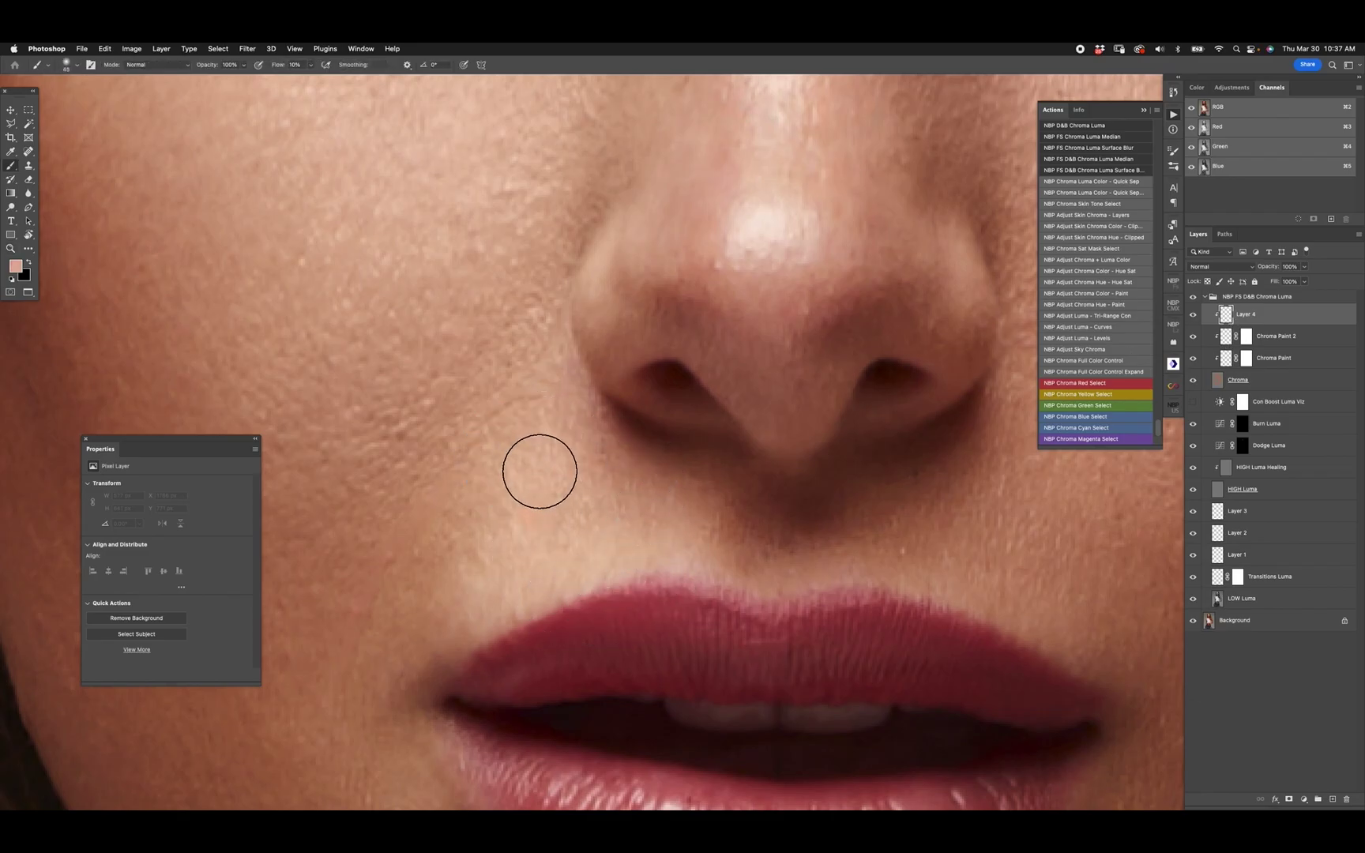
mouse_move(522, 539)
left_mouse_down()
mouse_move(411, 538)
mouse_move(325, 657)
mouse_move(534, 512)
left_mouse_up()
key("super+minus")
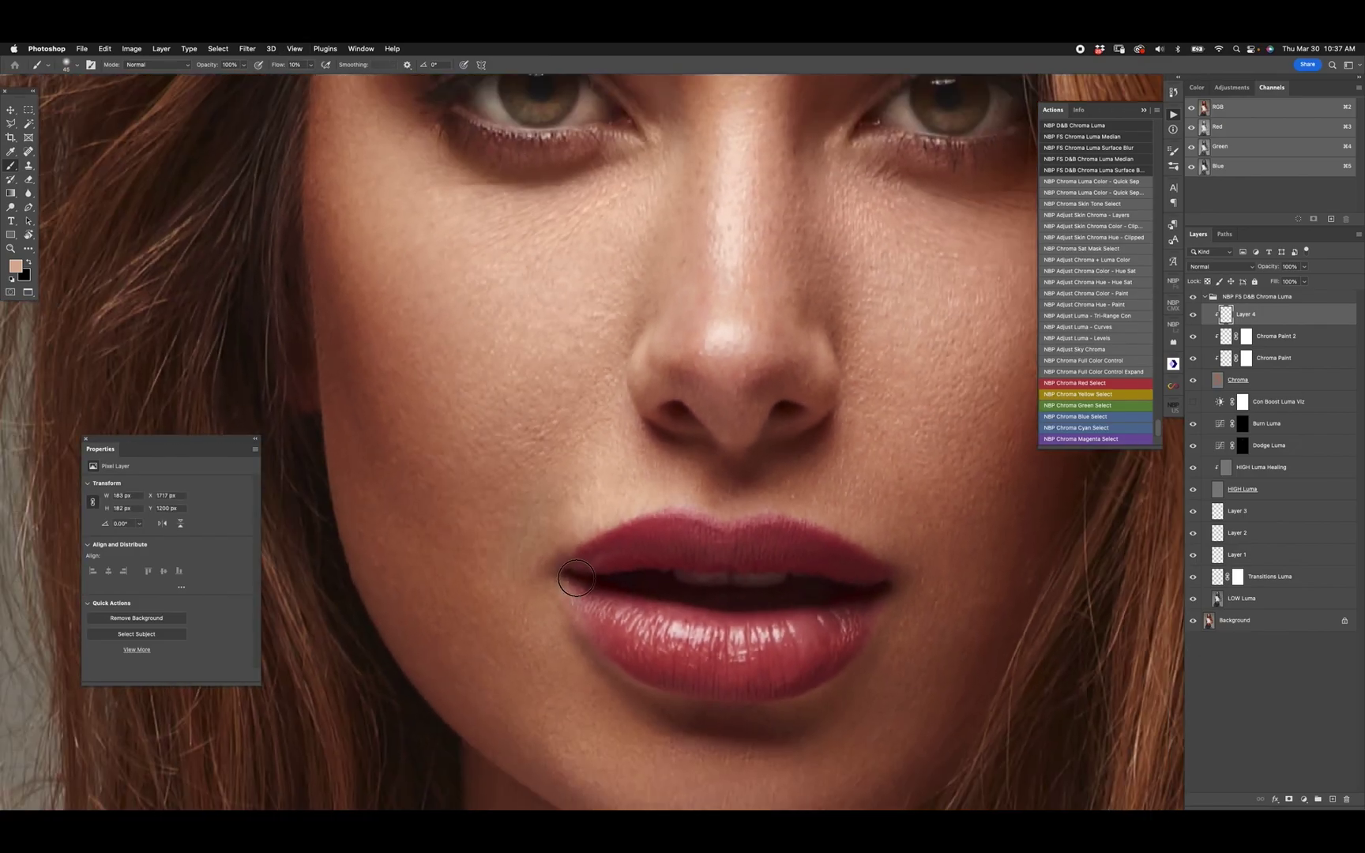
left_click_drag(731, 548, 719, 542)
key("super+plus")
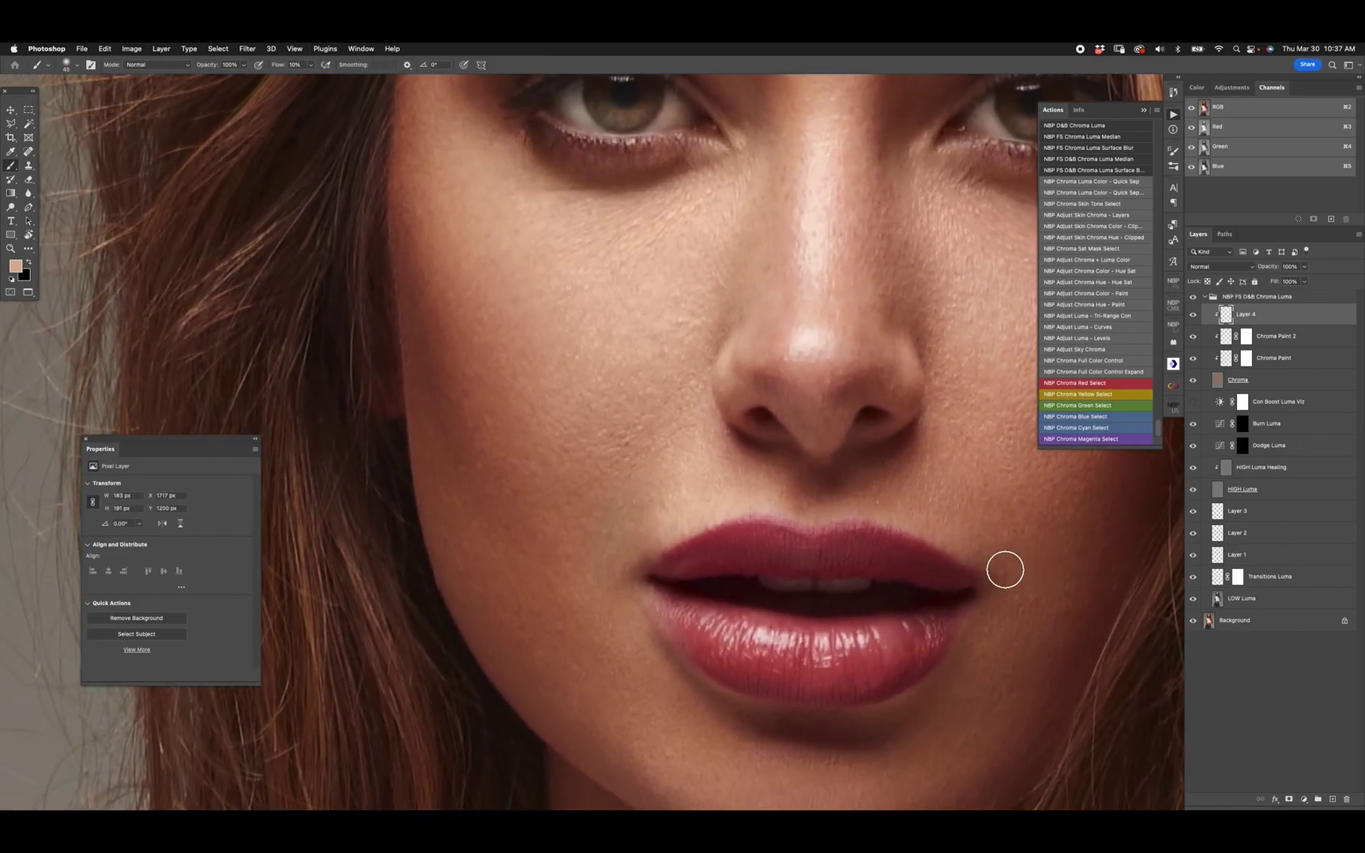
scroll(850, 524, "right", 3)
scroll(850, 523, "down", 1)
Add a layer mask to Layer 4 with black paint and a size-60 brush, and compare Layer 4 on and off.
left_click(1288, 799)
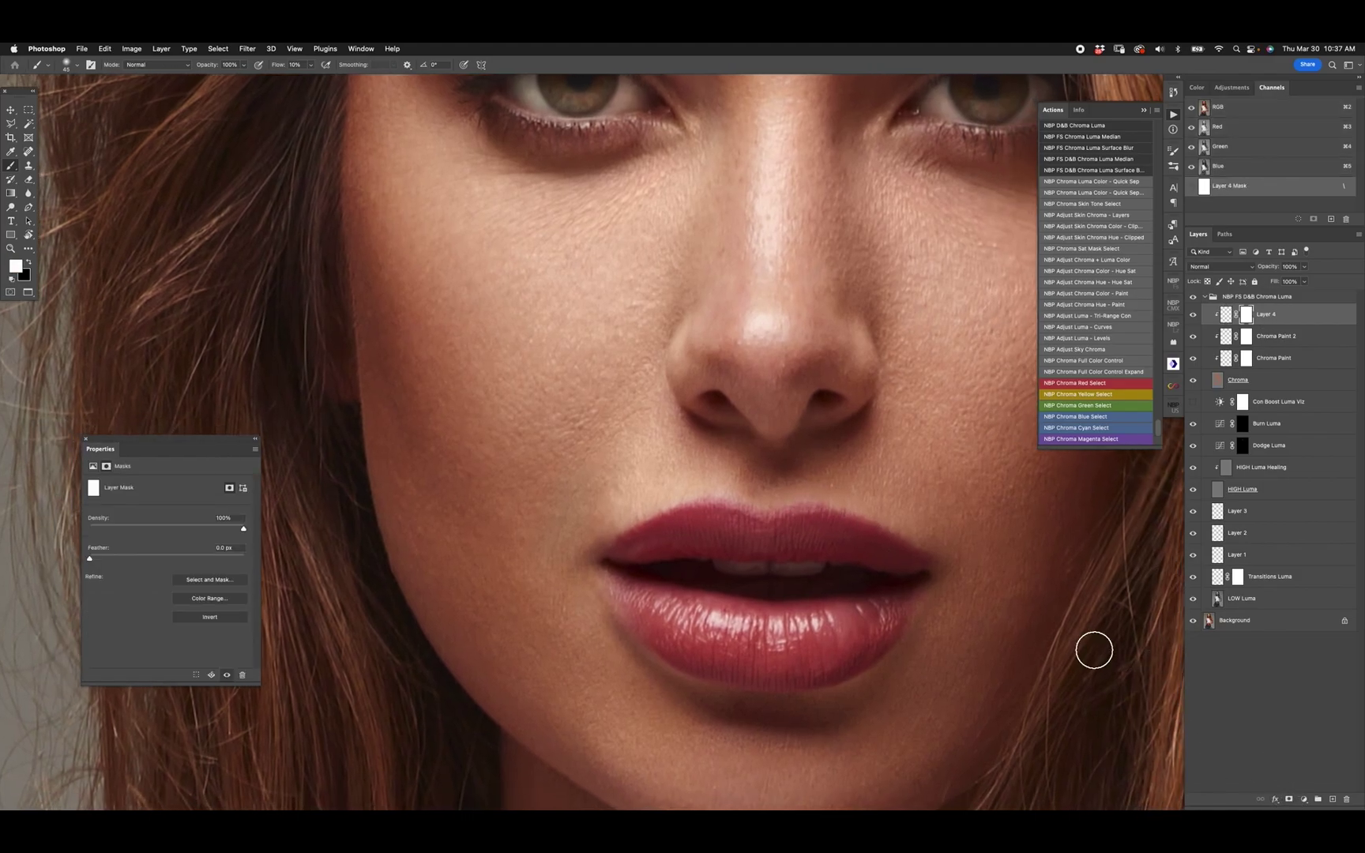
key("d")
key("x")
key("bracketright")
key("bracketright")
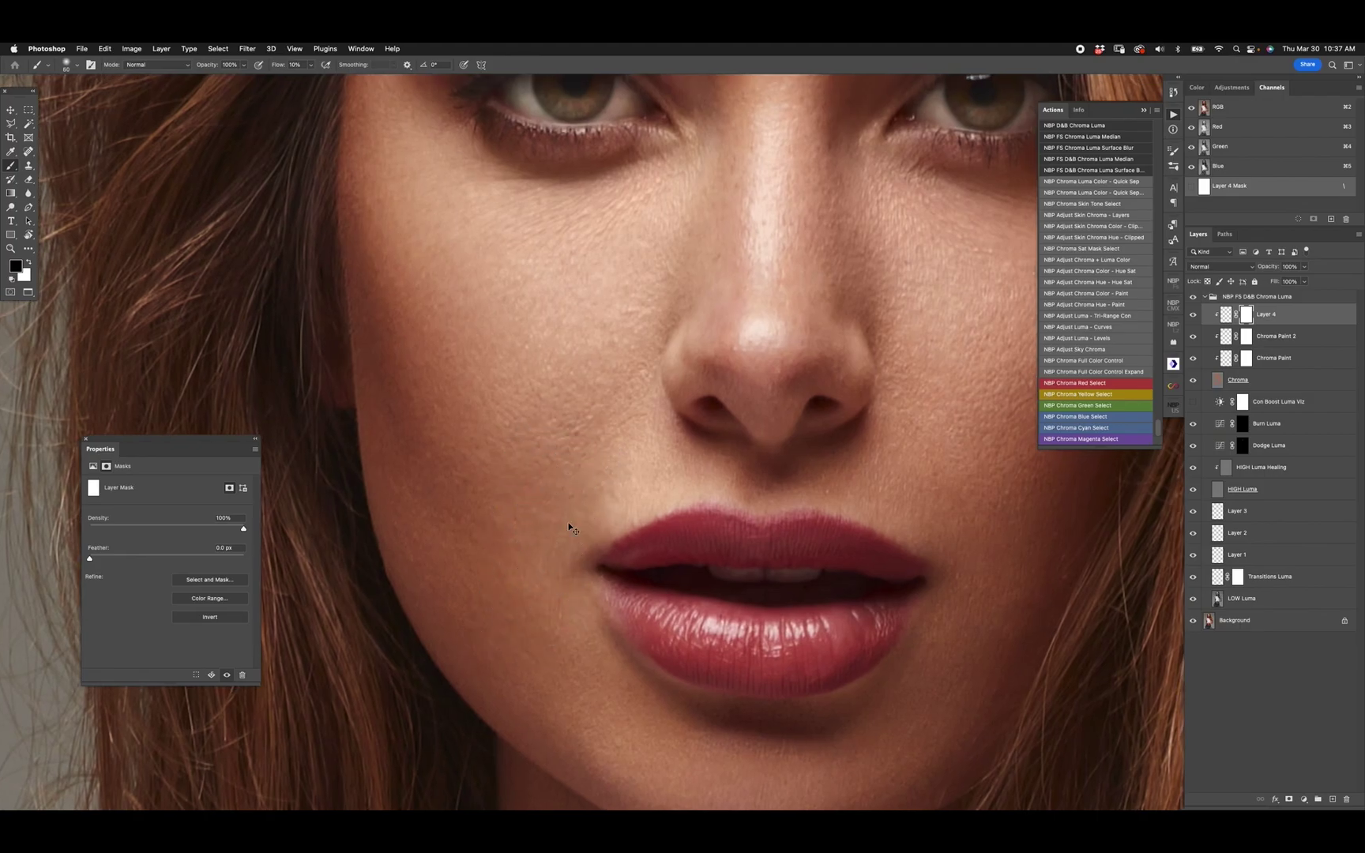
key("super+0")
key("super+minus")
key("z")
left_click_drag(754, 310, 760, 302)
scroll(760, 302, "up", 3)
left_click(1193, 315)
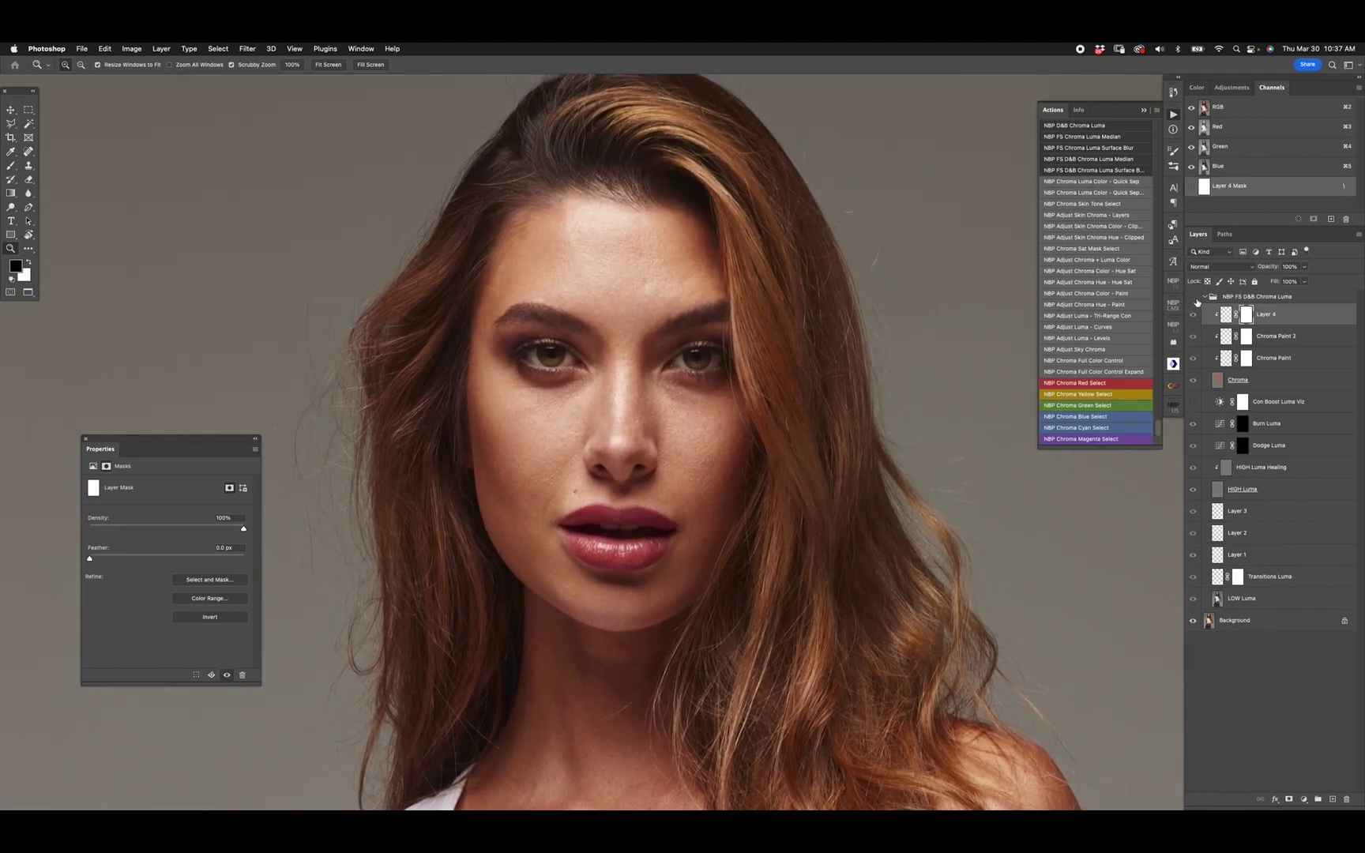
left_click(1194, 315)
left_click_drag(635, 400, 688, 403)
Add a new empty Layer 5 clipped to Layer 4.
key("v")
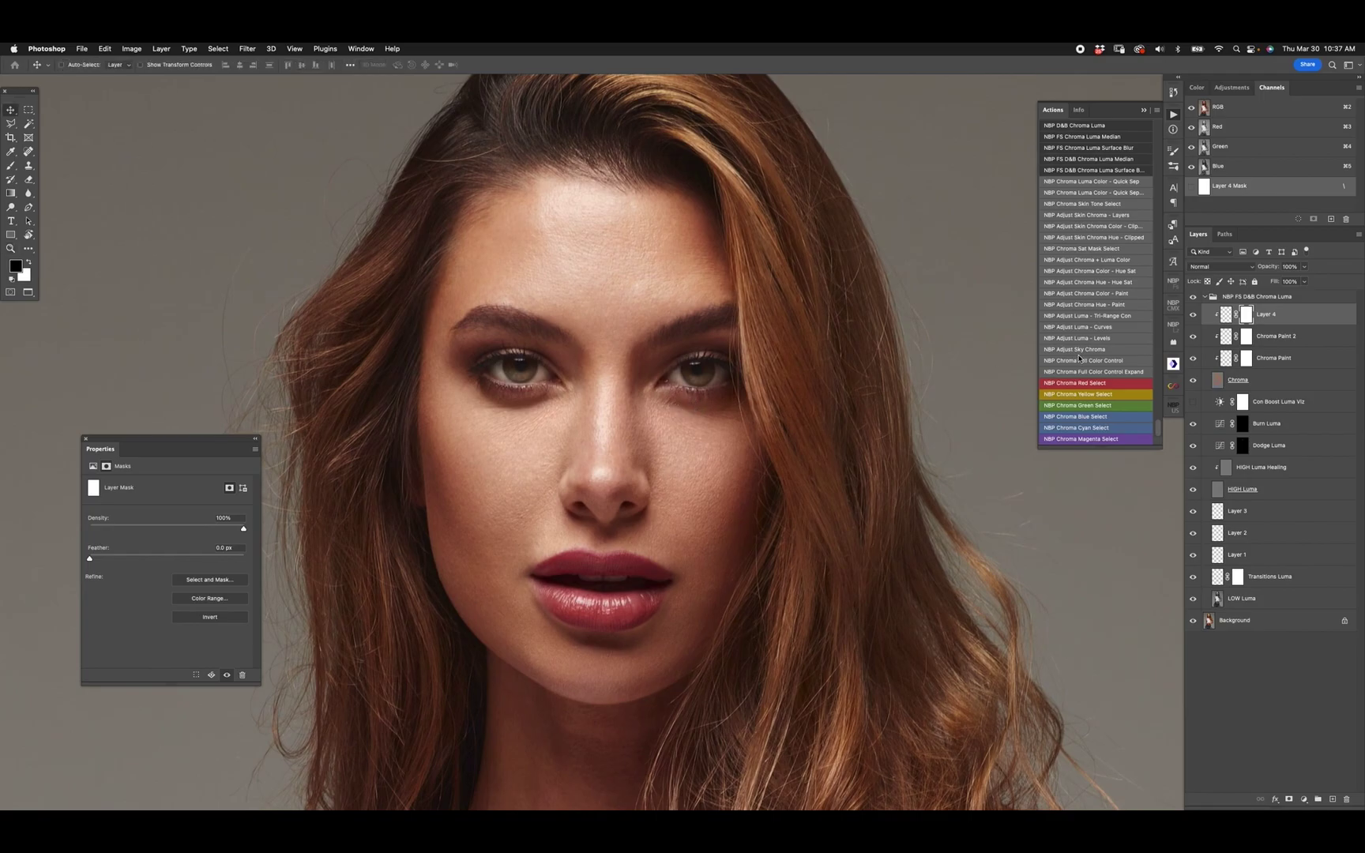
left_click(1333, 798)
left_click(1246, 325, "alt")
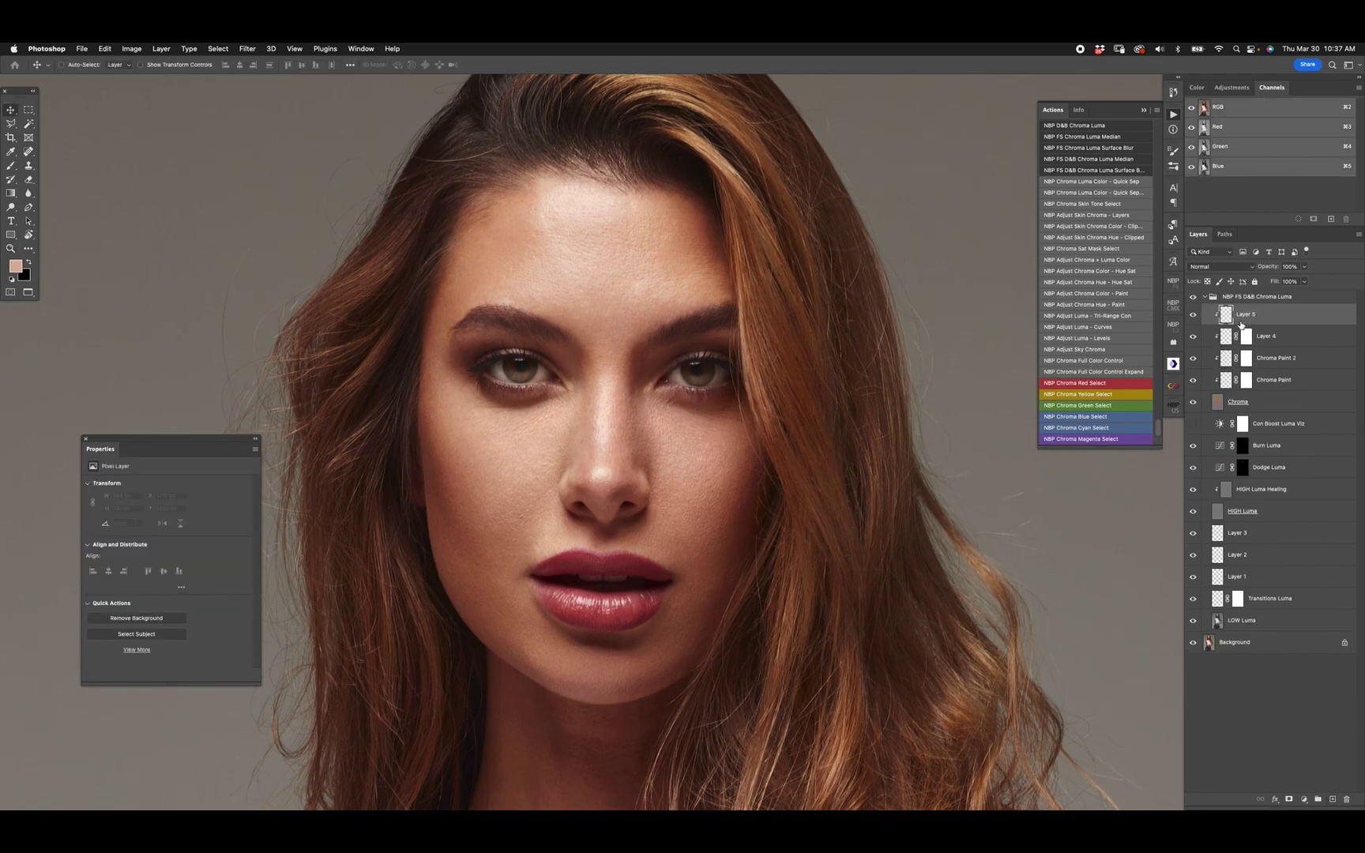
Paint skin tone across the forehead to the hairline with a size-175 brush on Layer 5.
key("b")
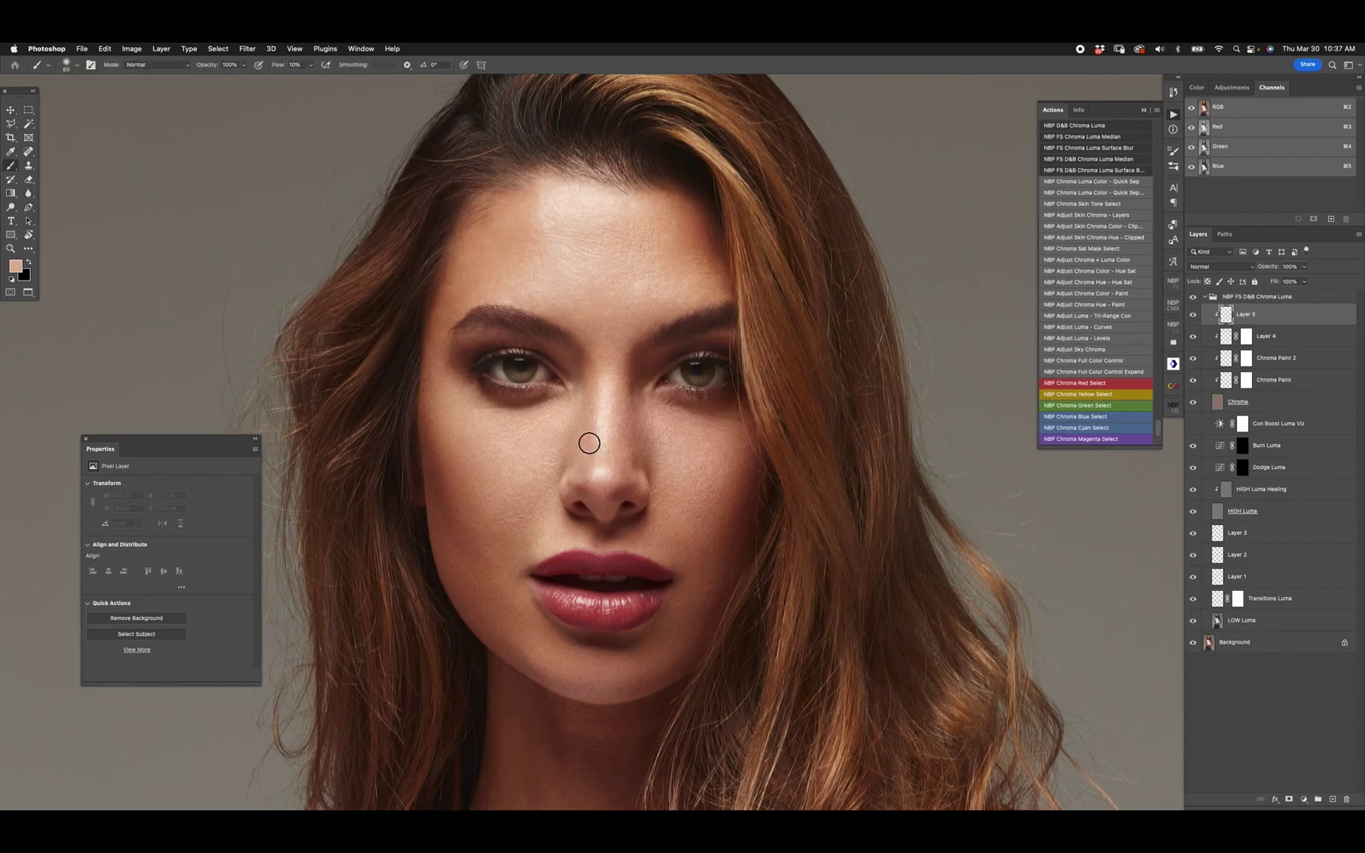
key("bracketright")
key("bracketright")
key("bracketright")
key("bracketright")
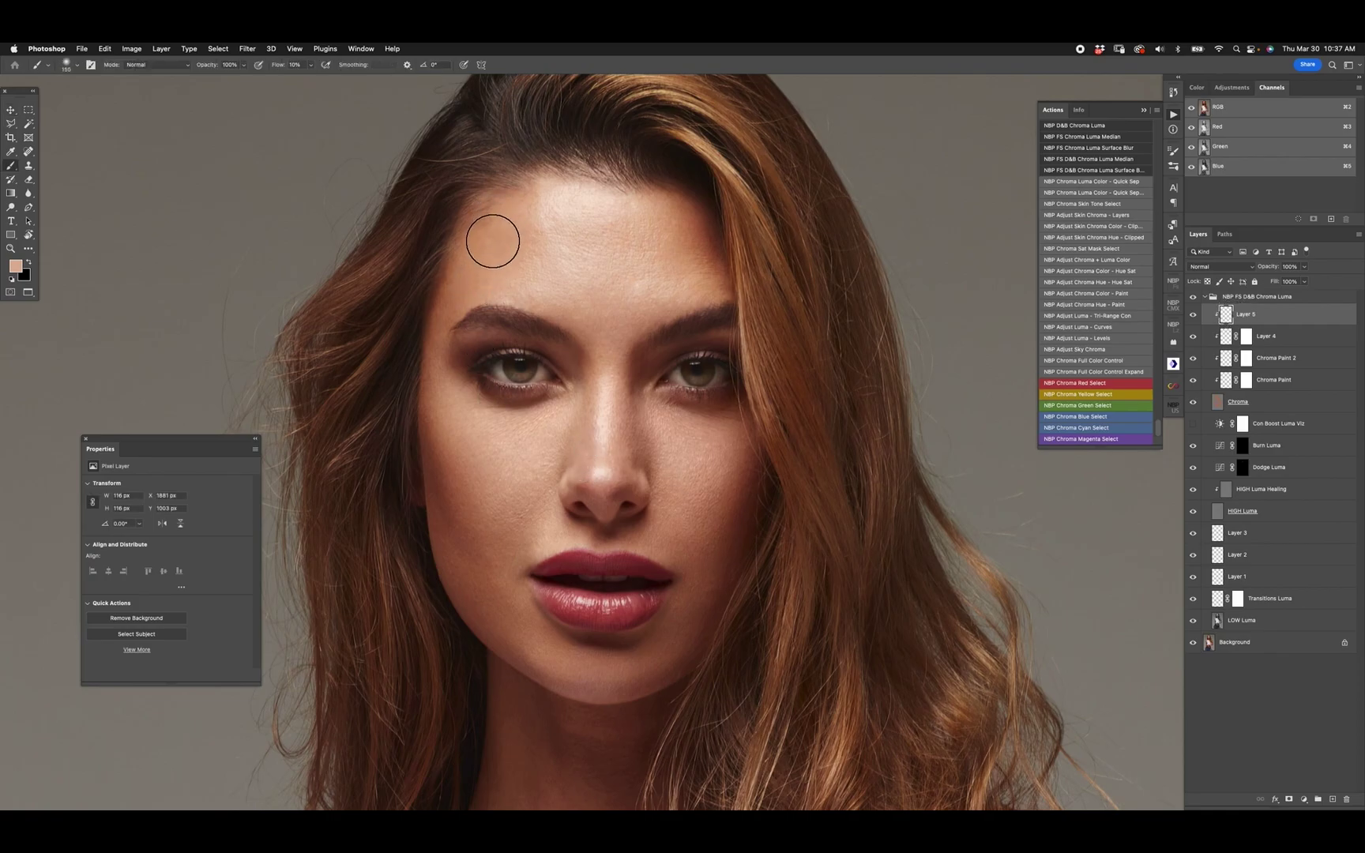
key("bracketright")
key("bracketright")
key("bracketright")
left_click(478, 267)
mouse_move(471, 283)
left_mouse_down()
mouse_move(533, 201)
mouse_move(520, 278)
mouse_move(626, 198)
mouse_move(688, 248)
mouse_move(694, 234)
mouse_move(711, 299)
mouse_move(646, 211)
mouse_move(547, 204)
mouse_move(481, 254)
mouse_move(451, 310)
mouse_move(474, 250)
mouse_move(441, 323)
mouse_move(535, 224)
mouse_move(618, 260)
mouse_move(593, 313)
mouse_move(679, 275)
mouse_move(700, 231)
mouse_move(700, 273)
left_mouse_up()
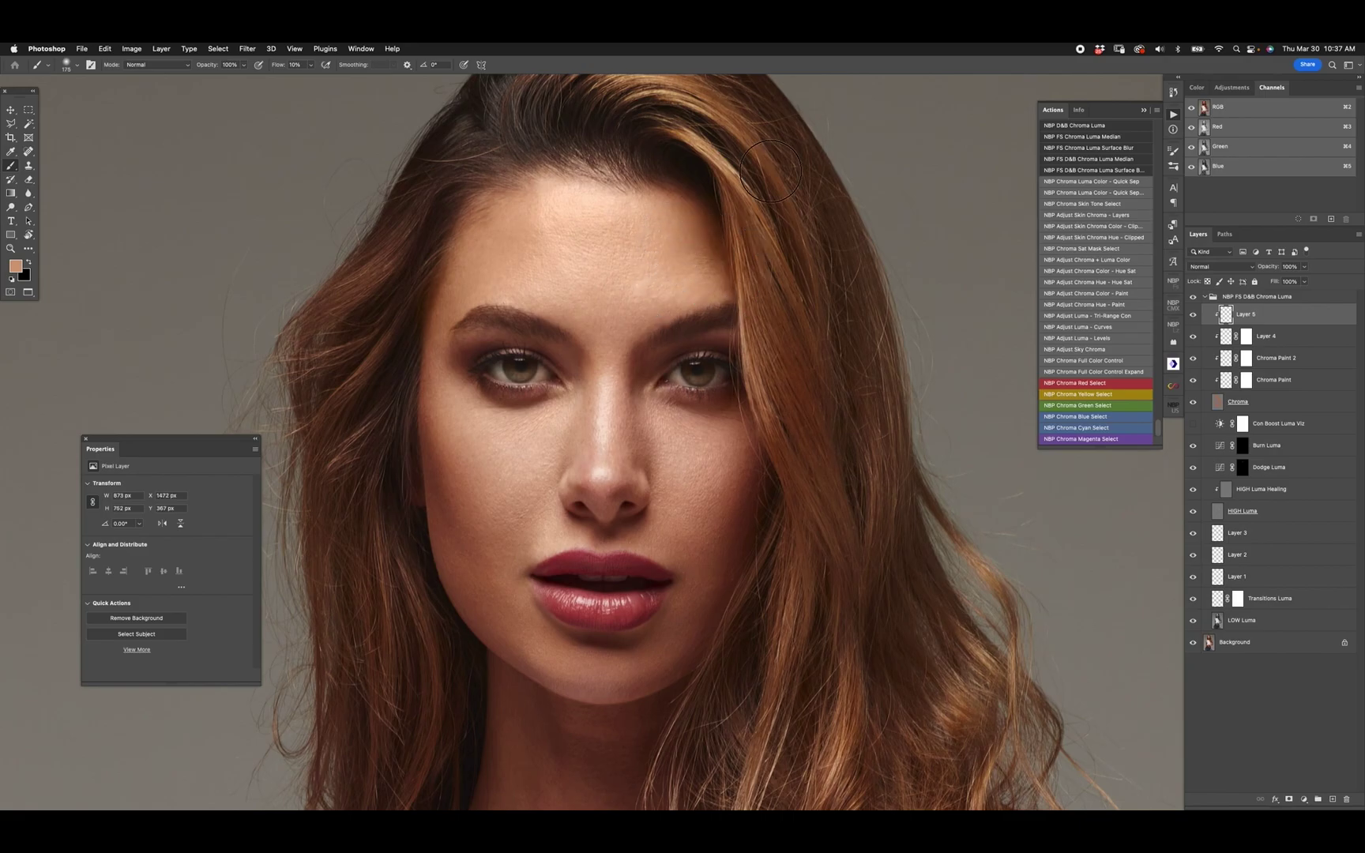
Add a layer mask to Layer 5, set the brush to 150, and compare the layer on and off.
left_click(1289, 799)
key("bracketright")
key("bracketleft")
key("bracketleft")
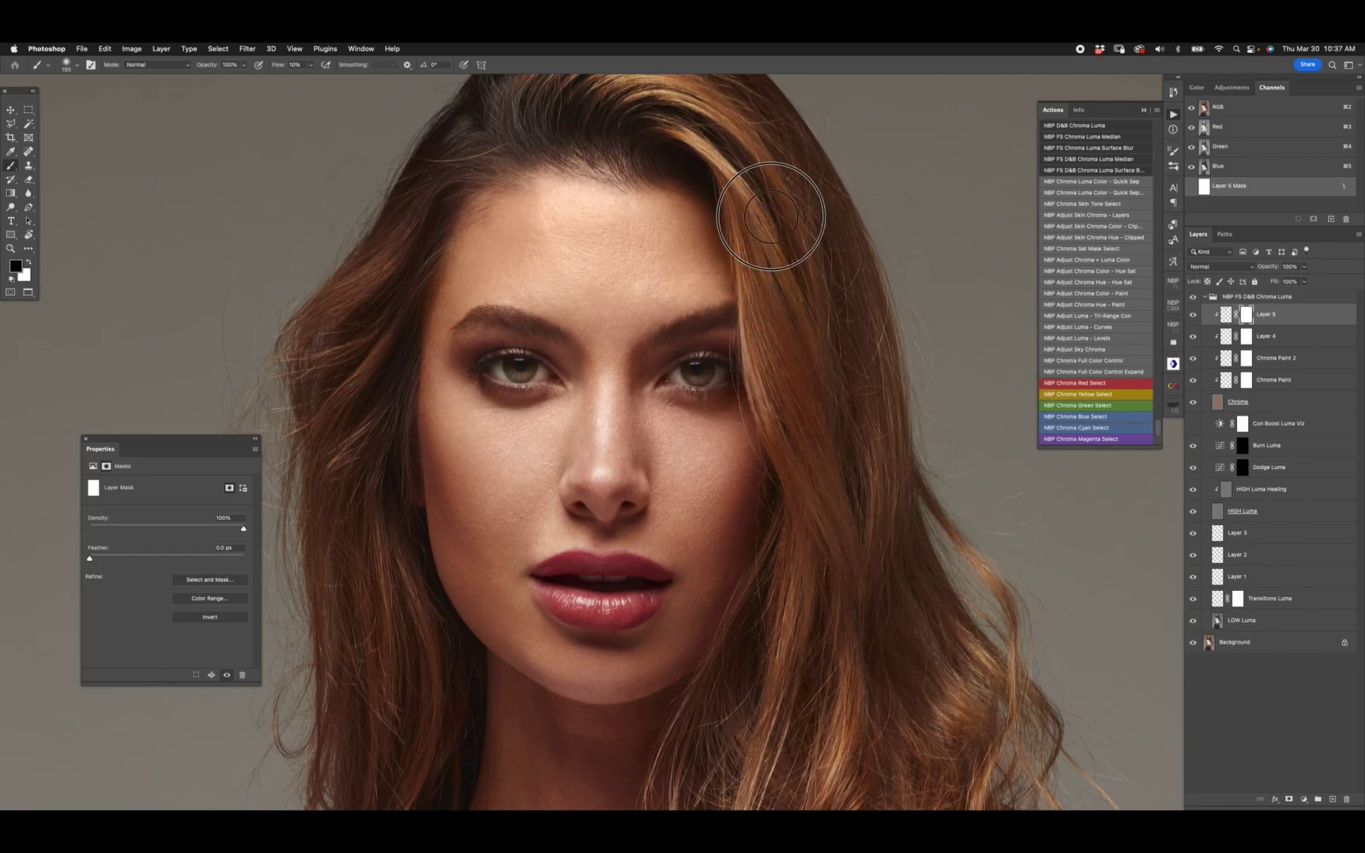
left_click(1194, 315)
left_click(1195, 315)
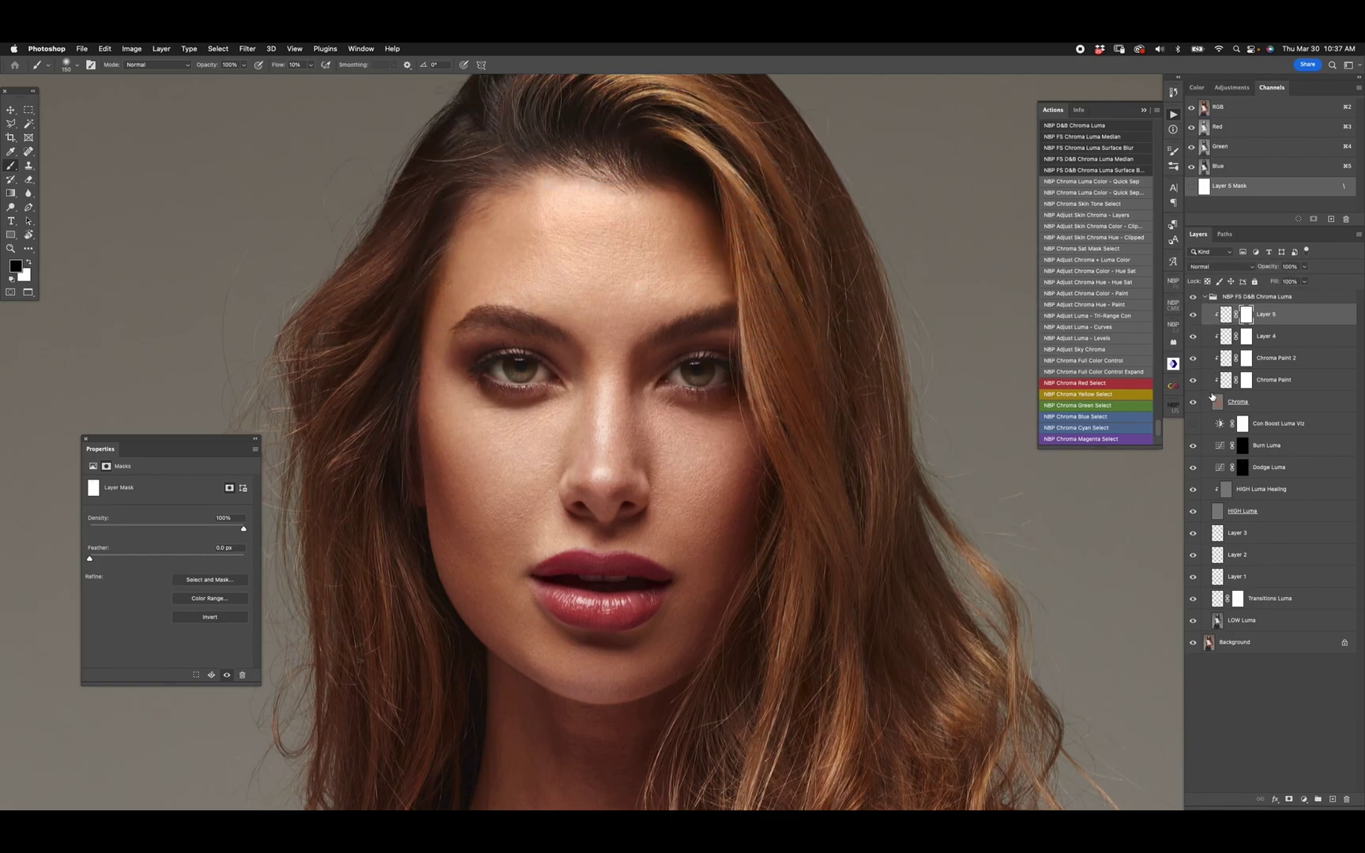
left_click(1228, 315)
Set Layer 5 to 65% opacity, comparing the retouch group before and after.
key("v")
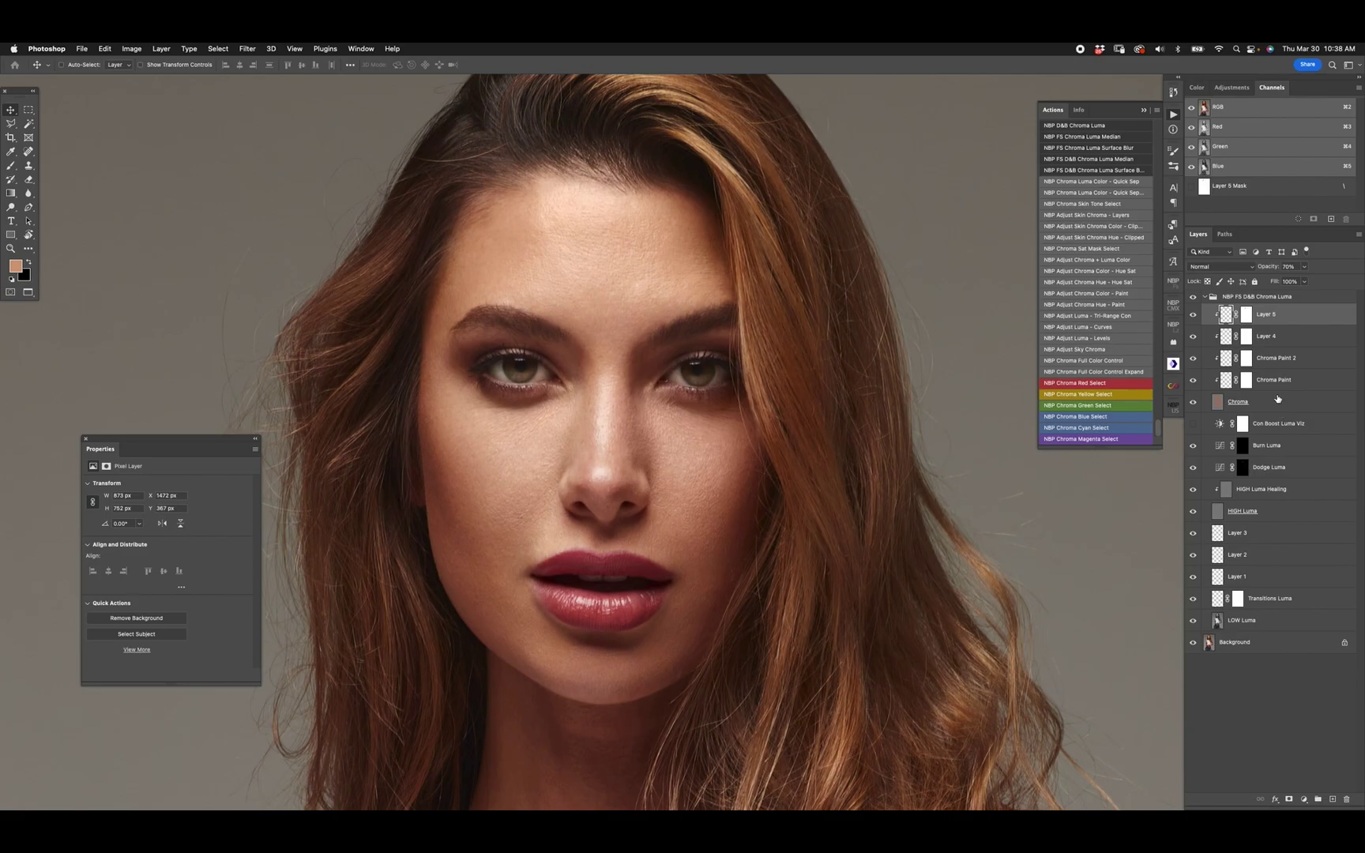
left_click(1193, 298)
left_click(1193, 297)
key("6")
key("5")
left_click(1193, 298)
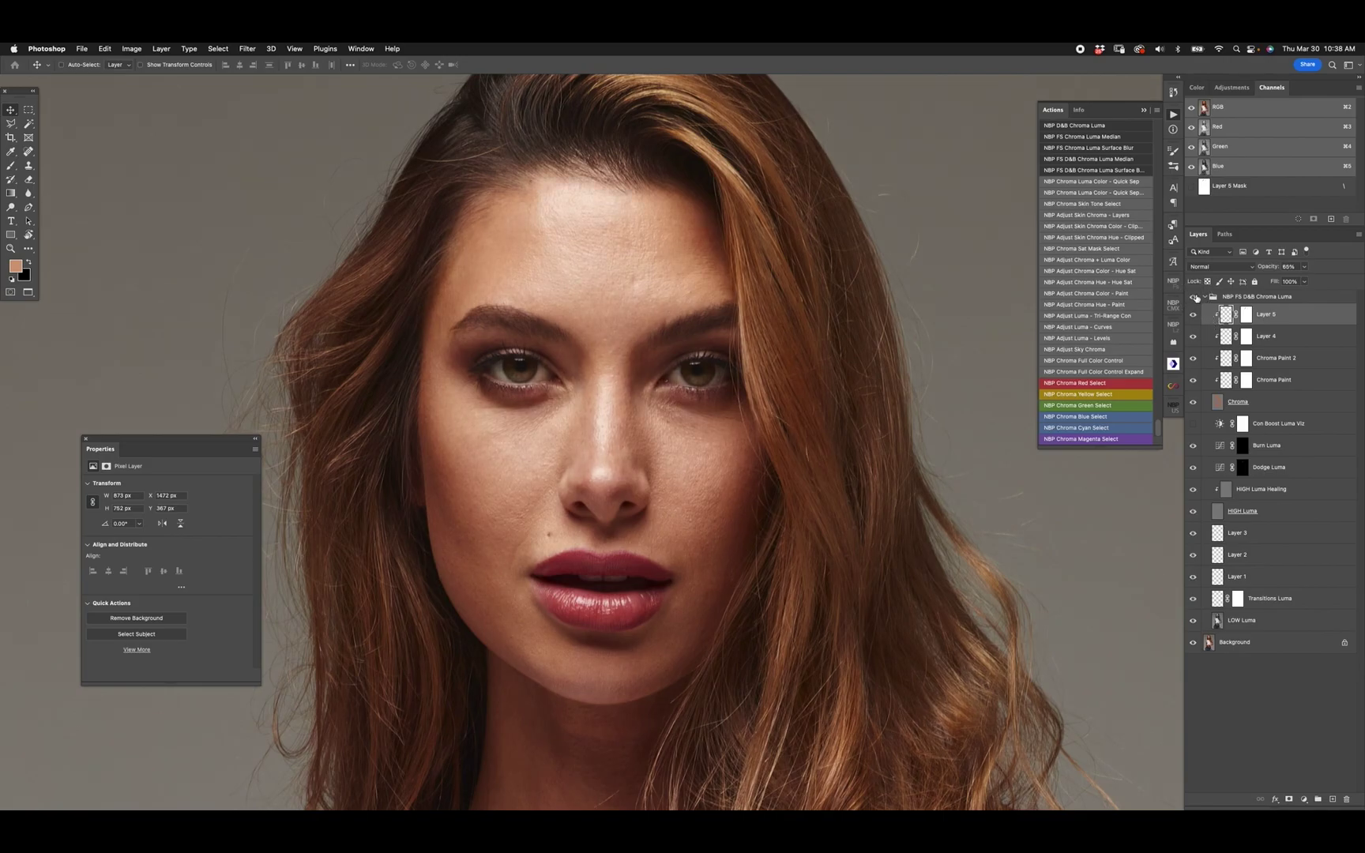
left_click(1193, 298)
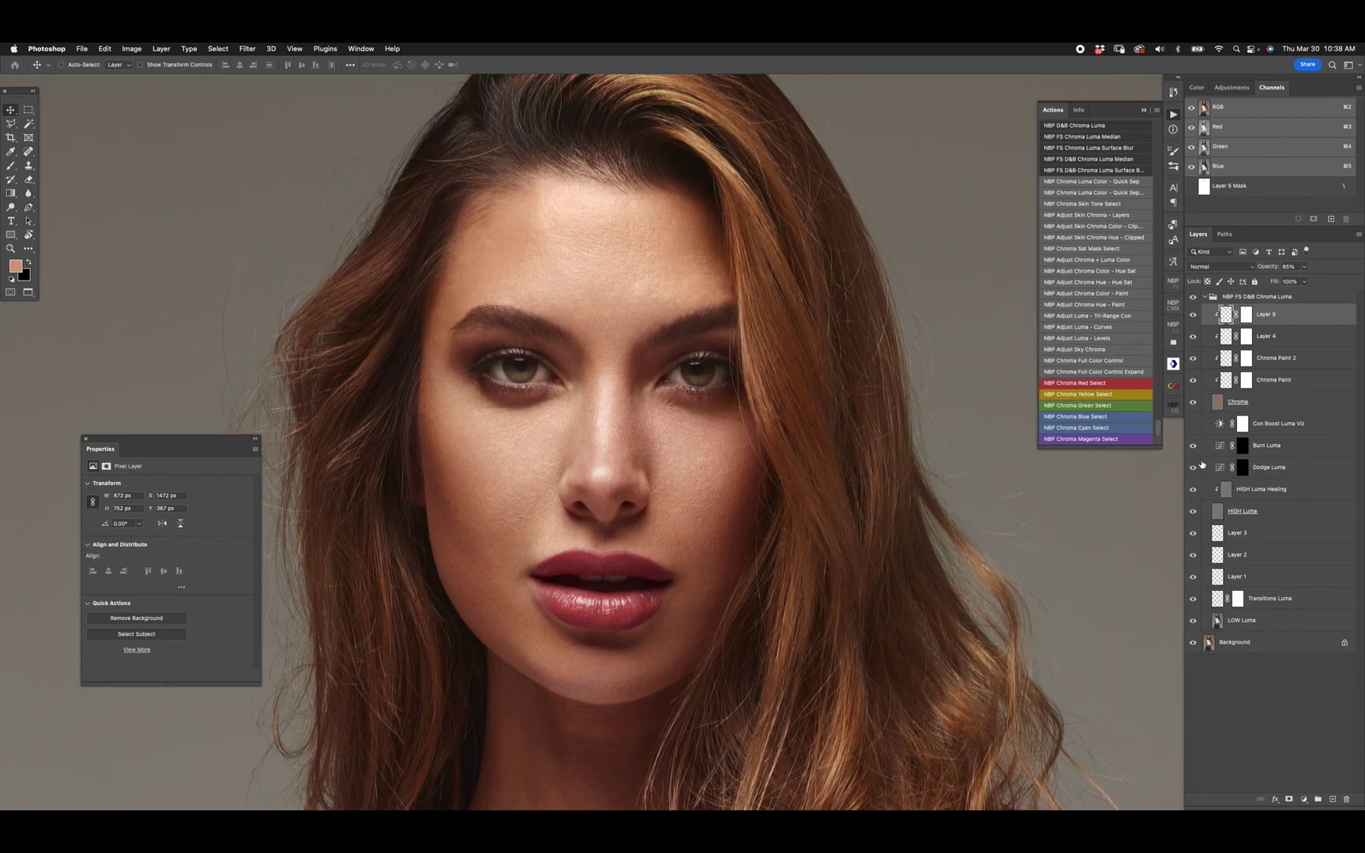
Hide Chroma, Burn Luma and Dodge Luma, then switch dodge and burn back on and restore colour.
left_click(1193, 403)
left_click(1193, 467)
left_click(1193, 445)
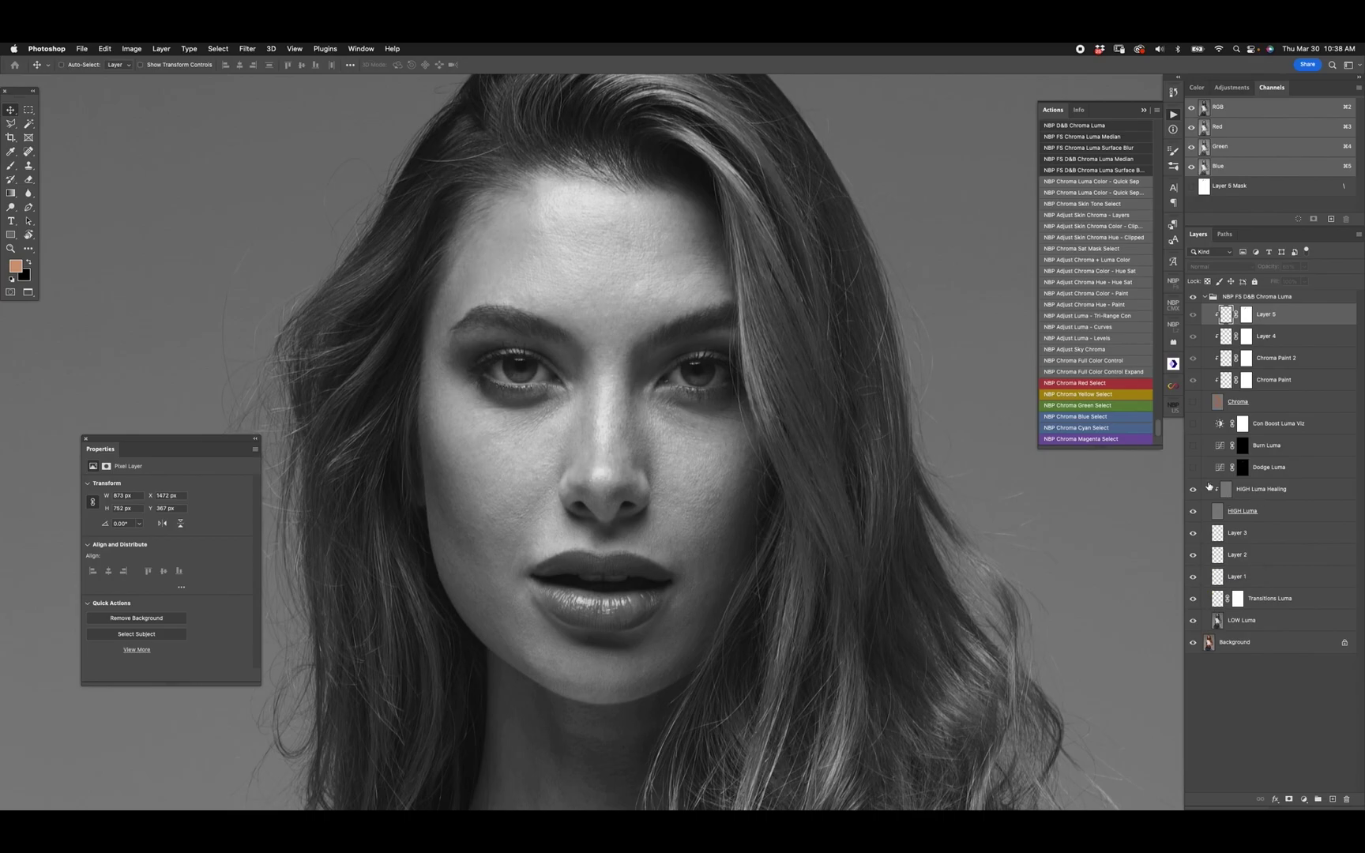
left_click_drag(1193, 445, 1199, 488)
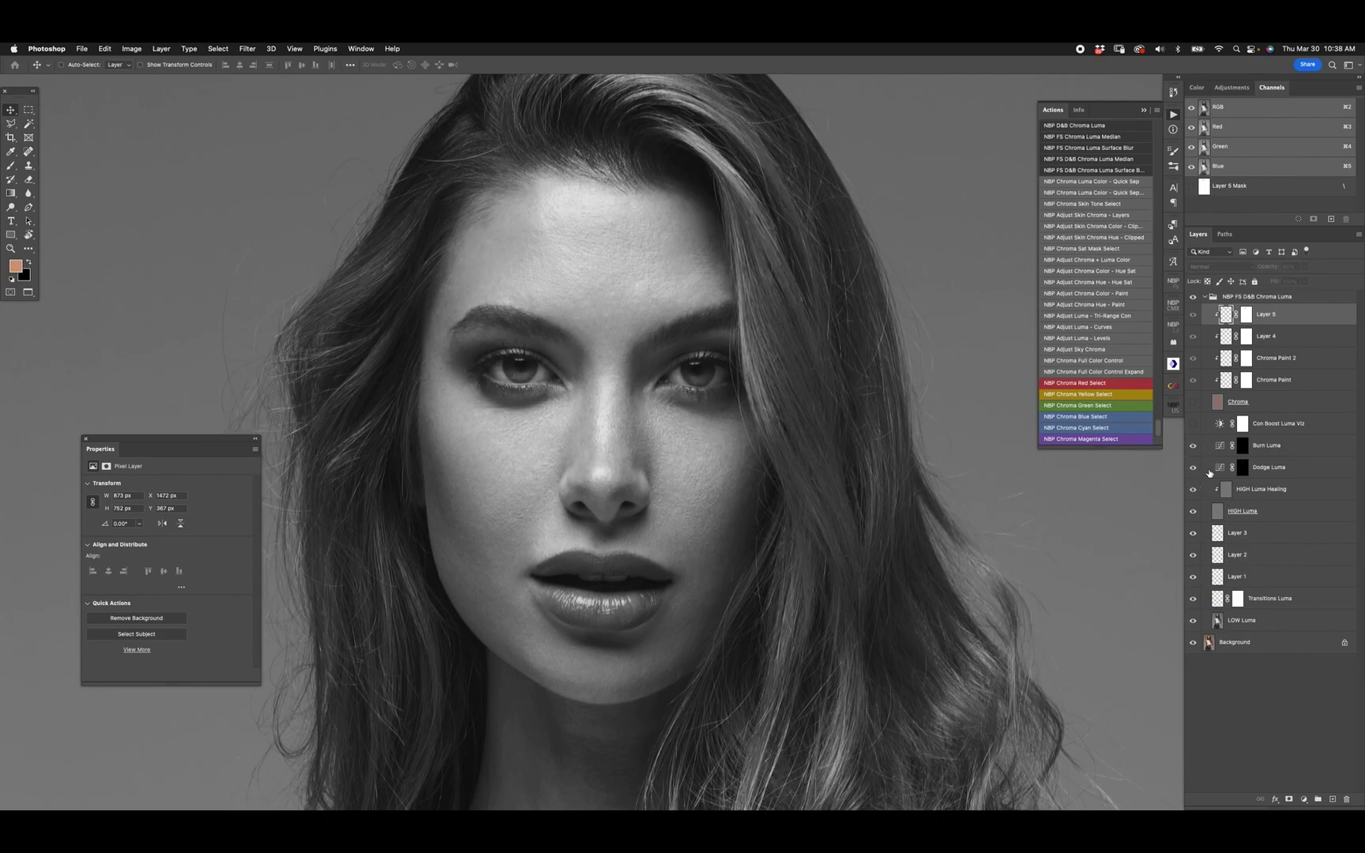
left_click(1195, 406)
scroll(748, 420, "right", 2)
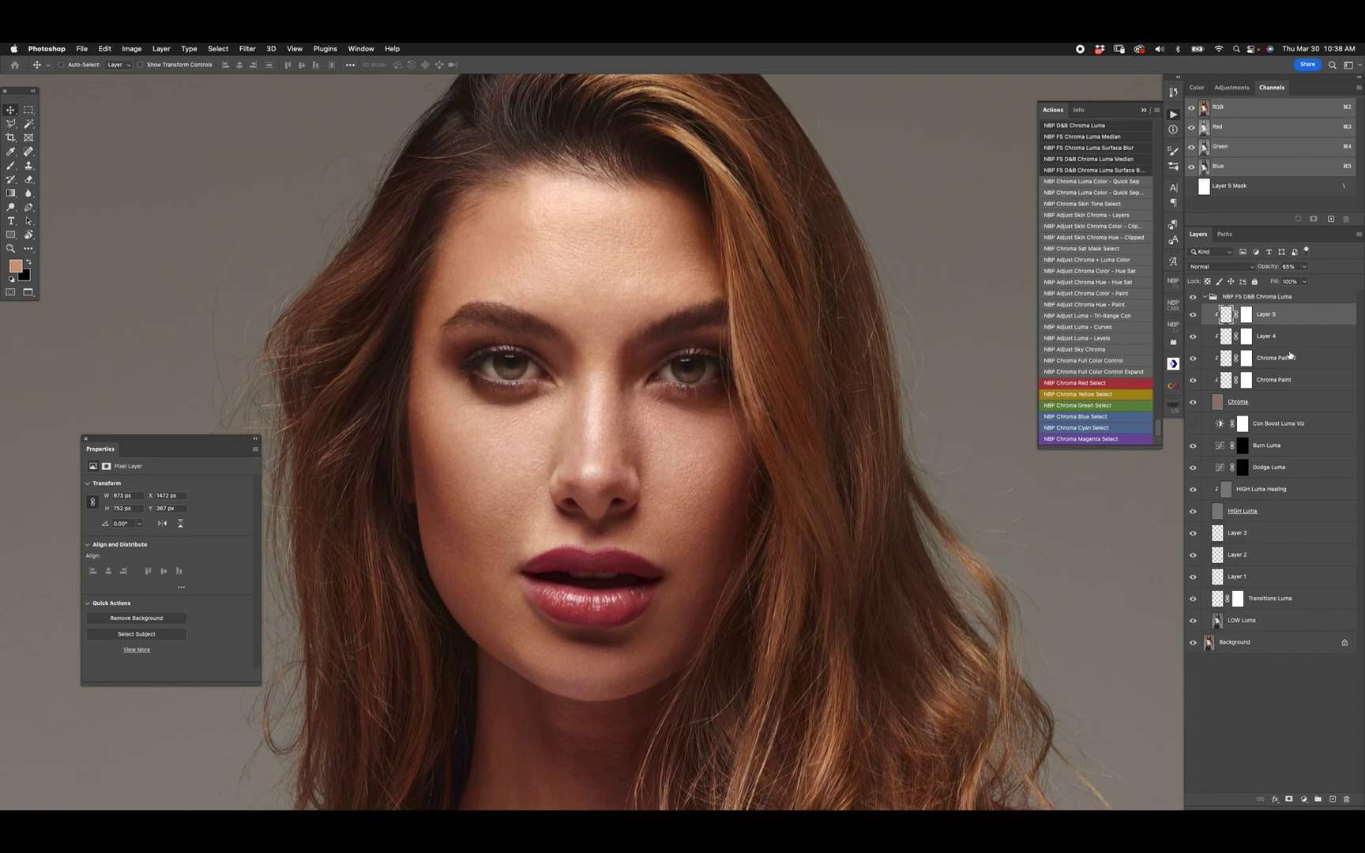
Check the luma-only view and contrast-boost visualisation, then restore full colour and compare the retouch group off and on.
left_click(1193, 402)
left_click(1240, 467)
left_click(1193, 425)
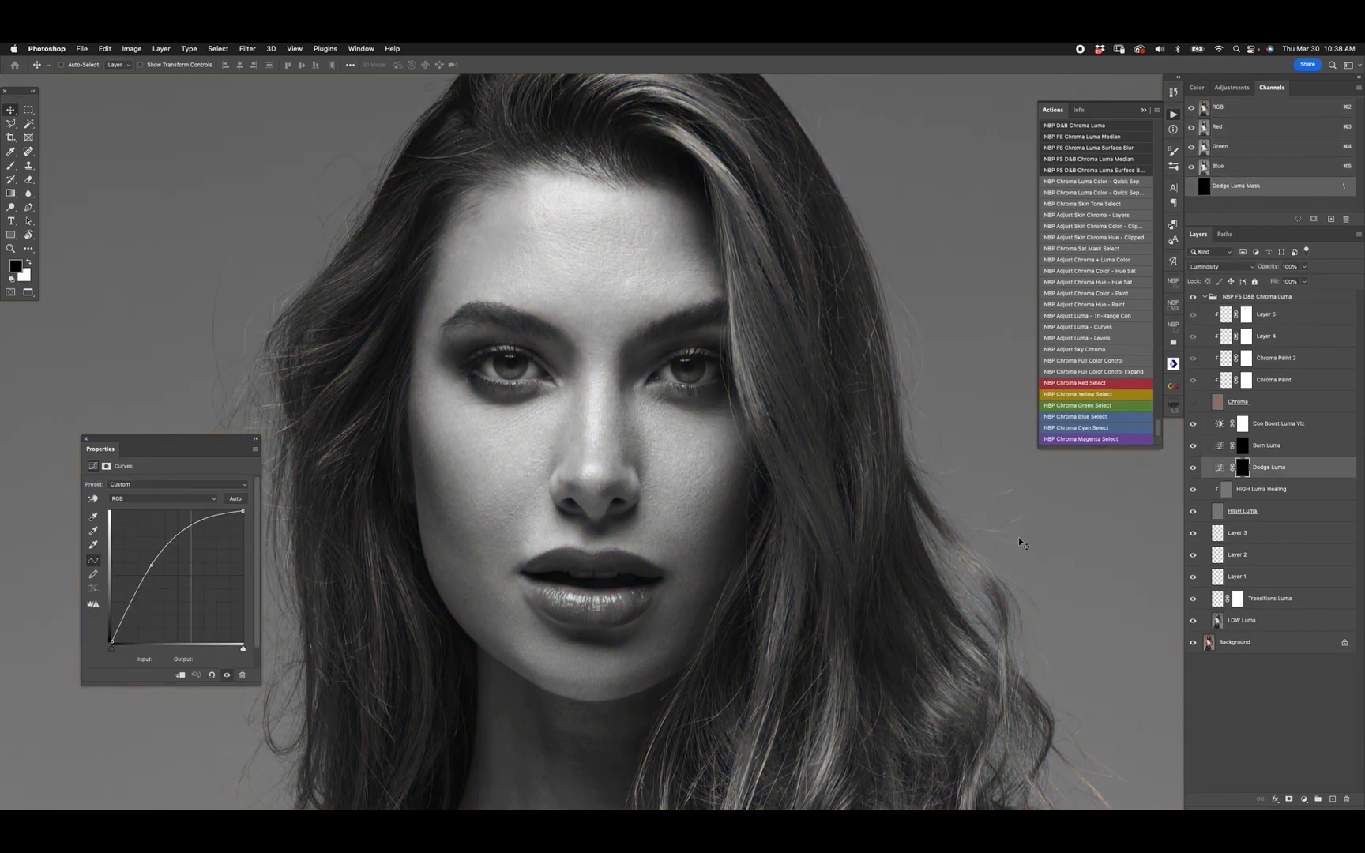
left_click(1194, 424)
left_click(1194, 403)
left_click(1193, 297)
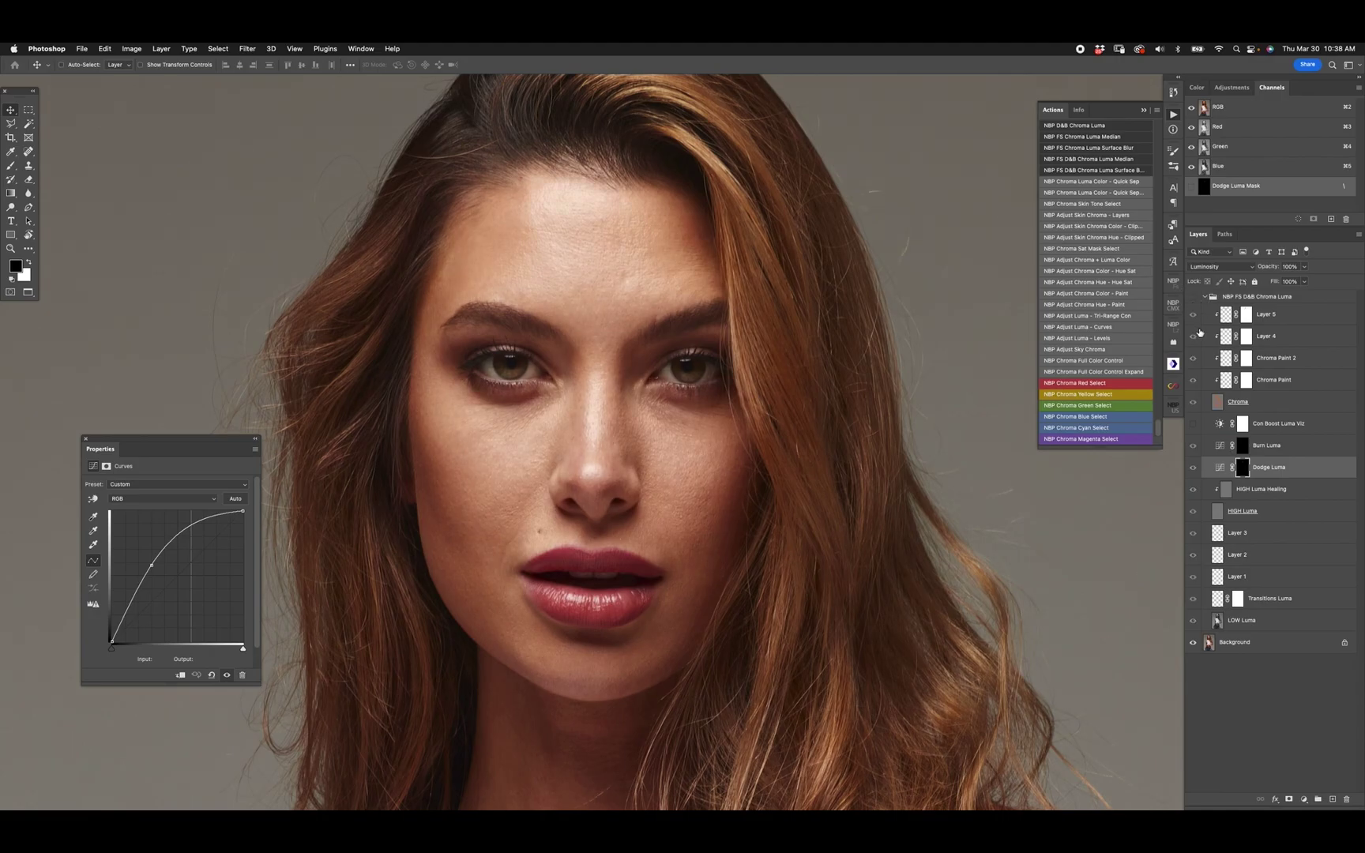
left_click(1193, 297)
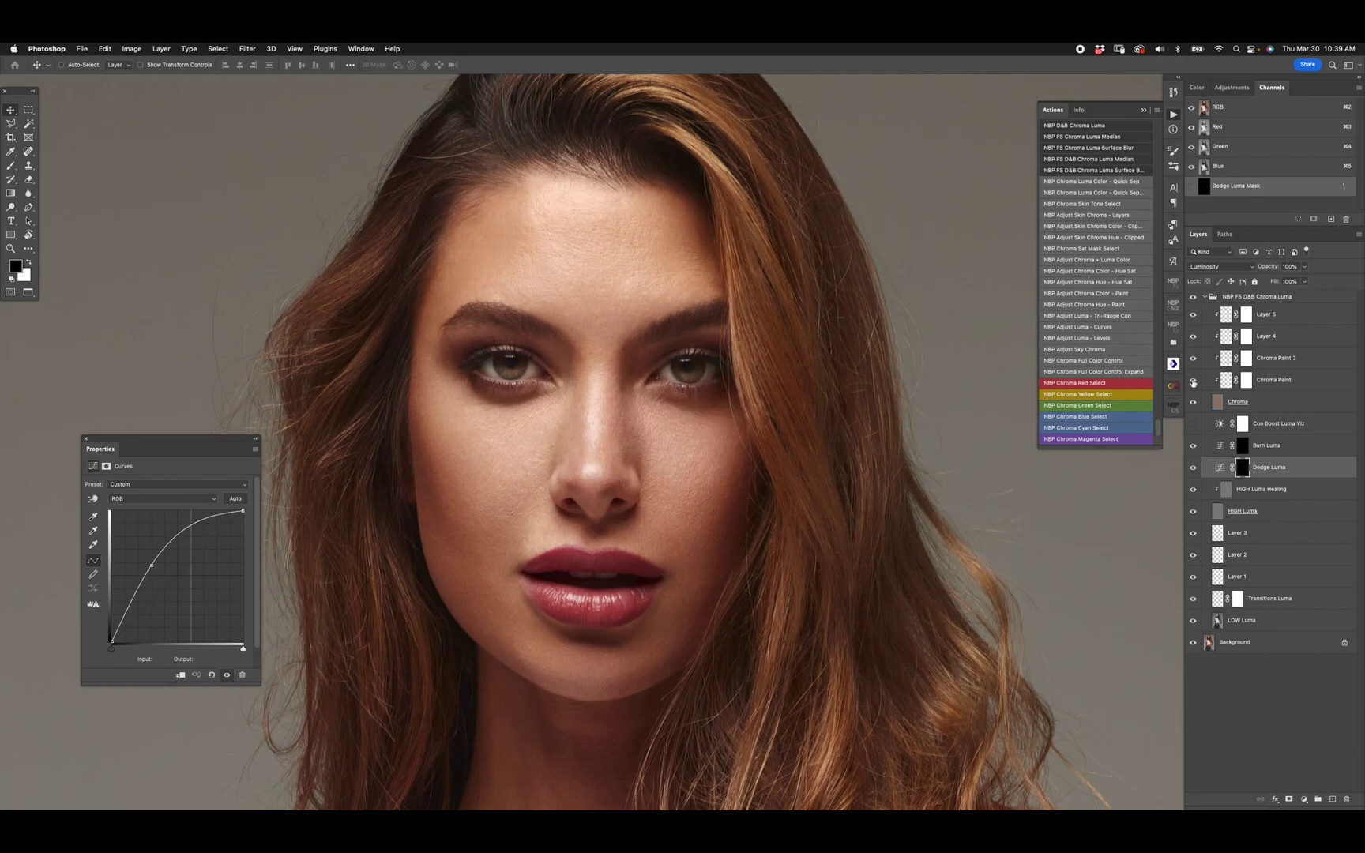
Stamp the visible layers into Layer 6, collapse the chroma-luma group, then delete Layer 6.
left_click(1275, 300)
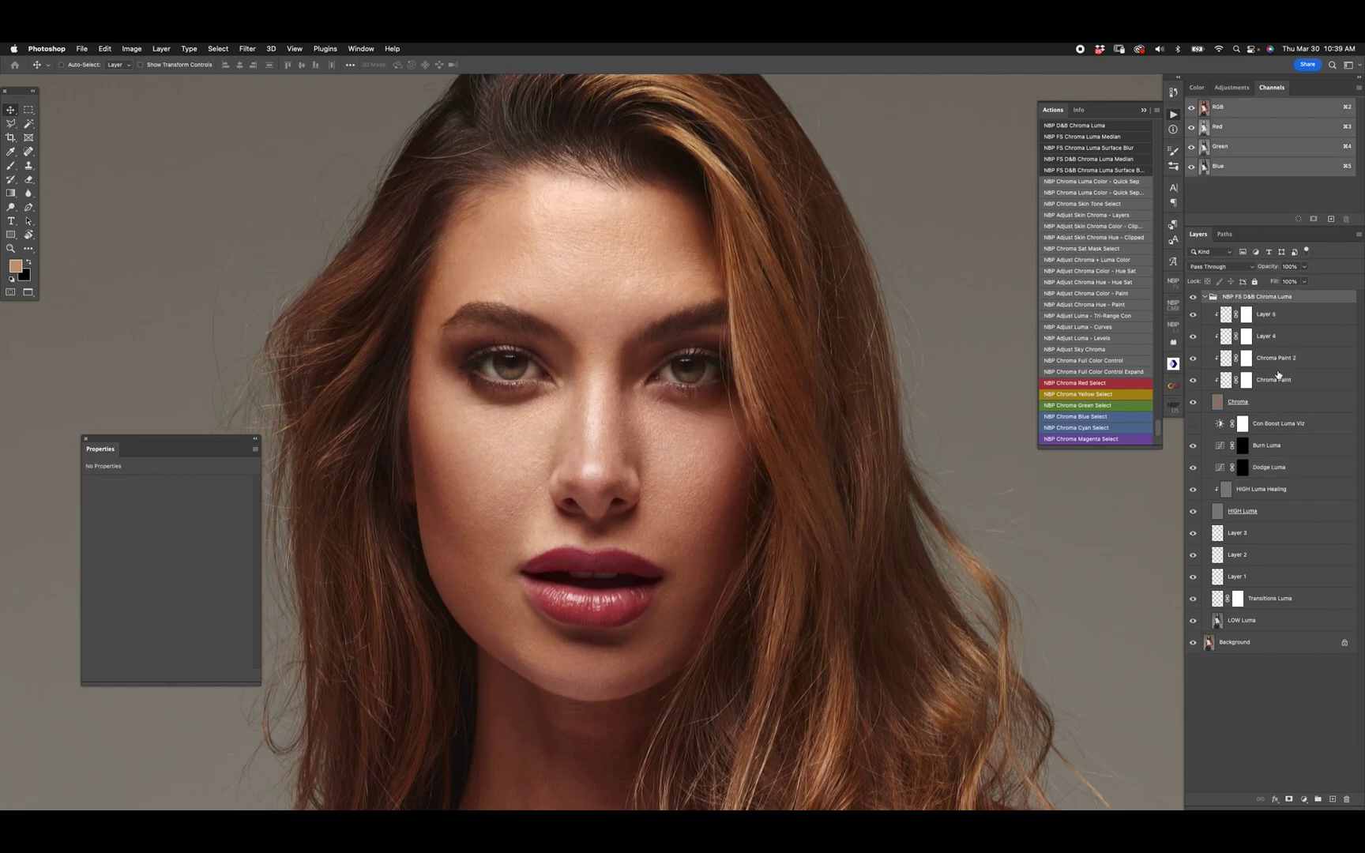
key("super+alt+shift+e")
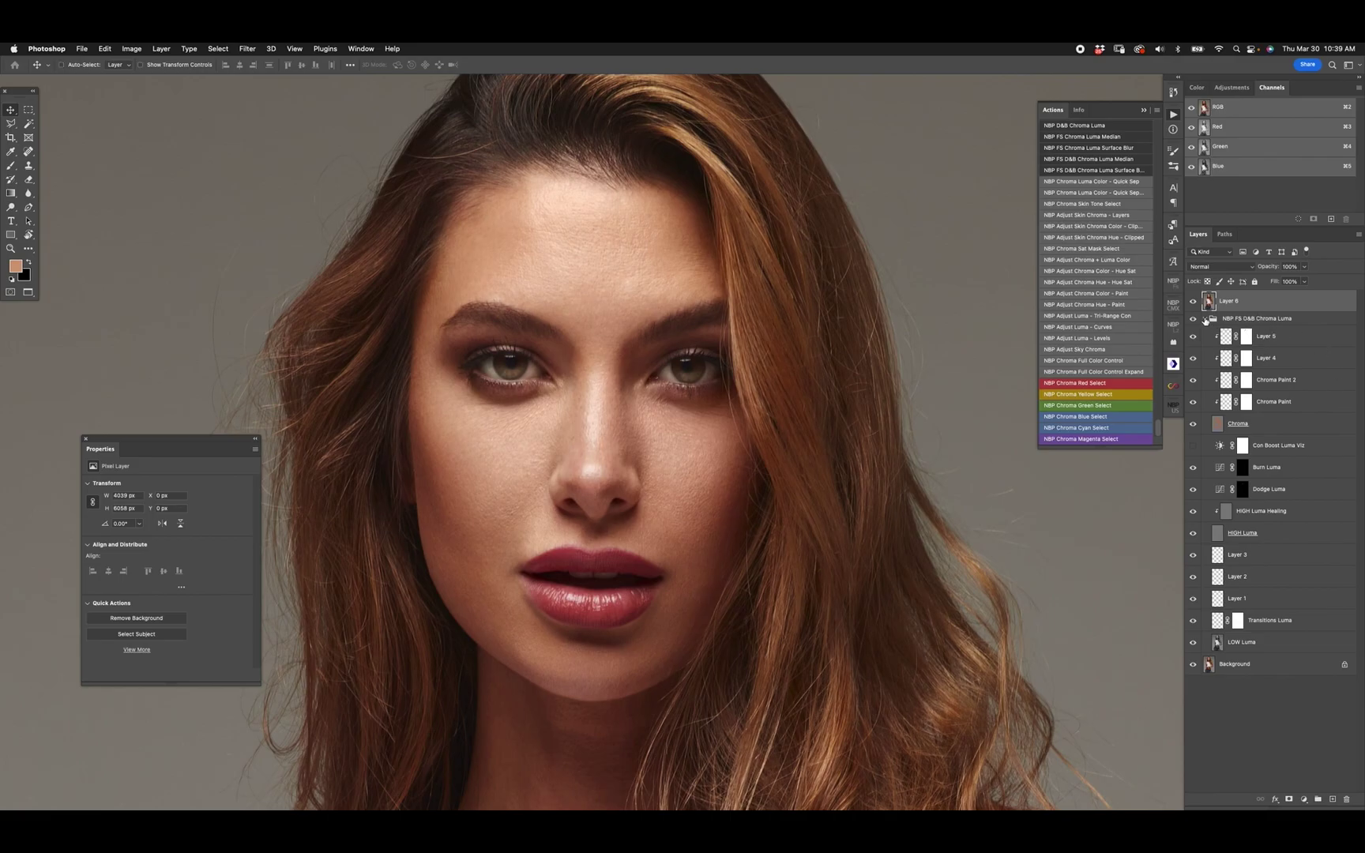
left_click(1204, 320)
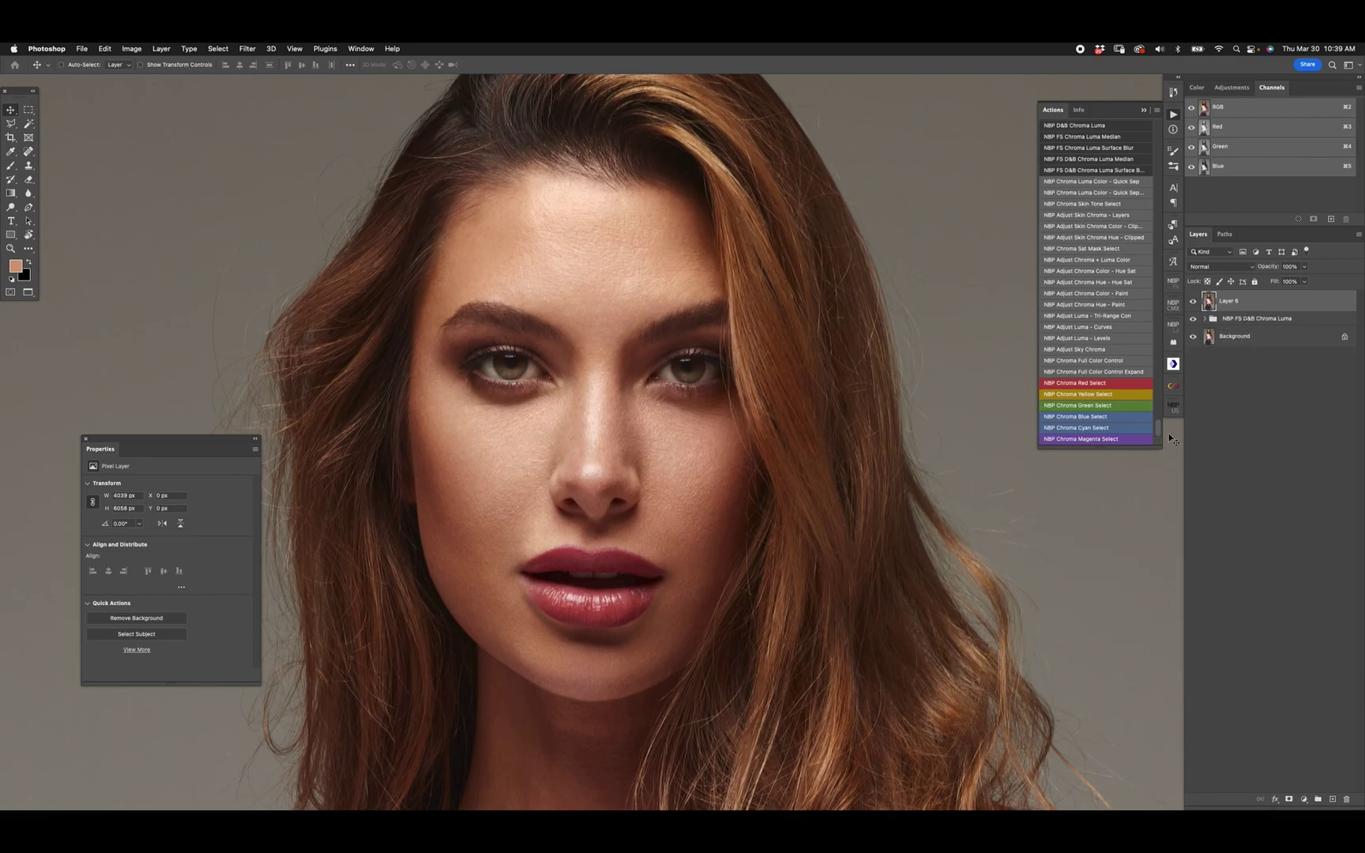
left_click(1193, 301)
left_click_drag(1221, 301, 1347, 800)
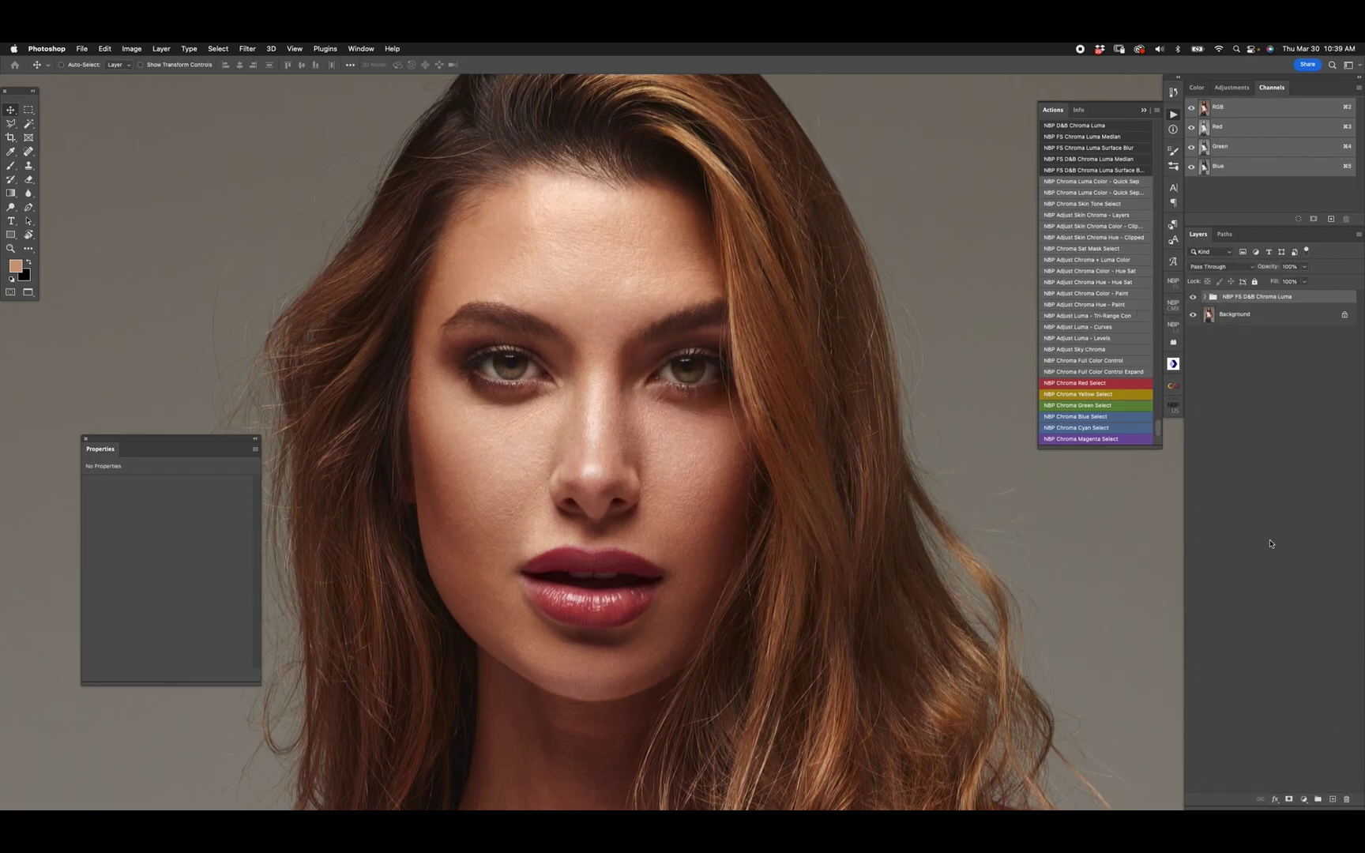
Add a Gradient Map adjustment layer using the Freyja Rae Beach Heat preset.
left_click(1305, 799)
left_click(1319, 768)
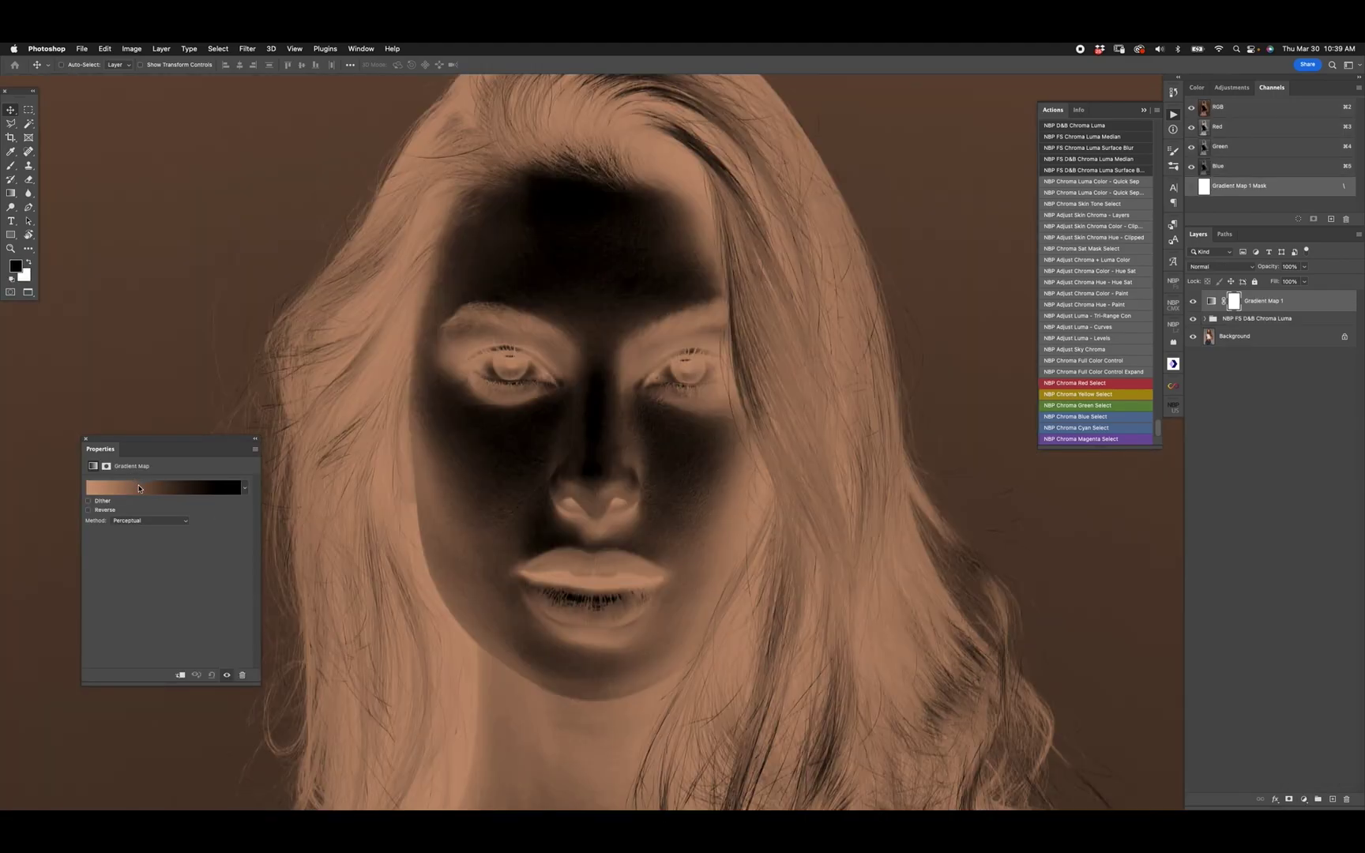
left_click(139, 488)
left_click(970, 278)
left_click(1027, 313)
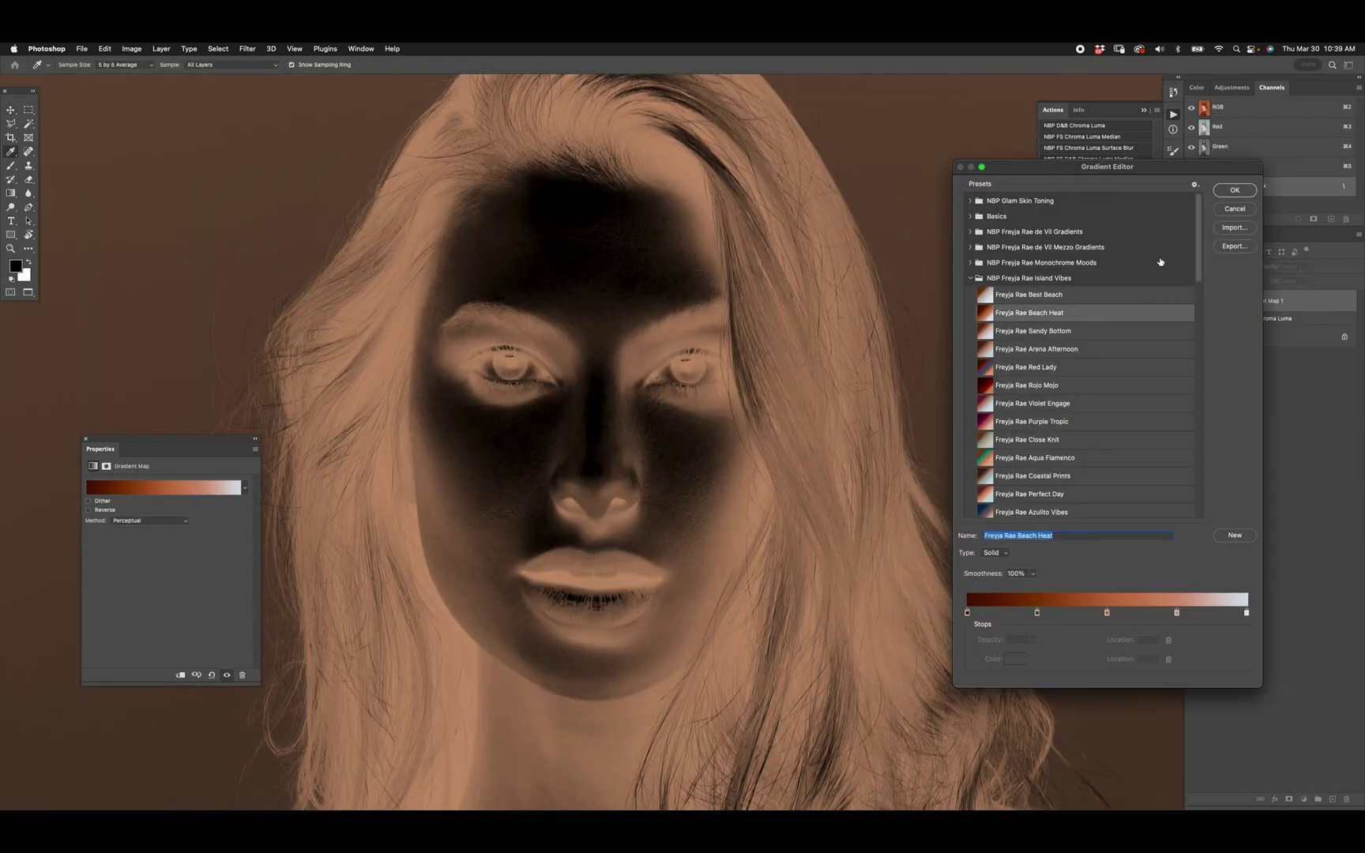
left_click(1235, 190)
Blend the gradient map in Soft Light at 20% opacity.
left_click(1216, 266)
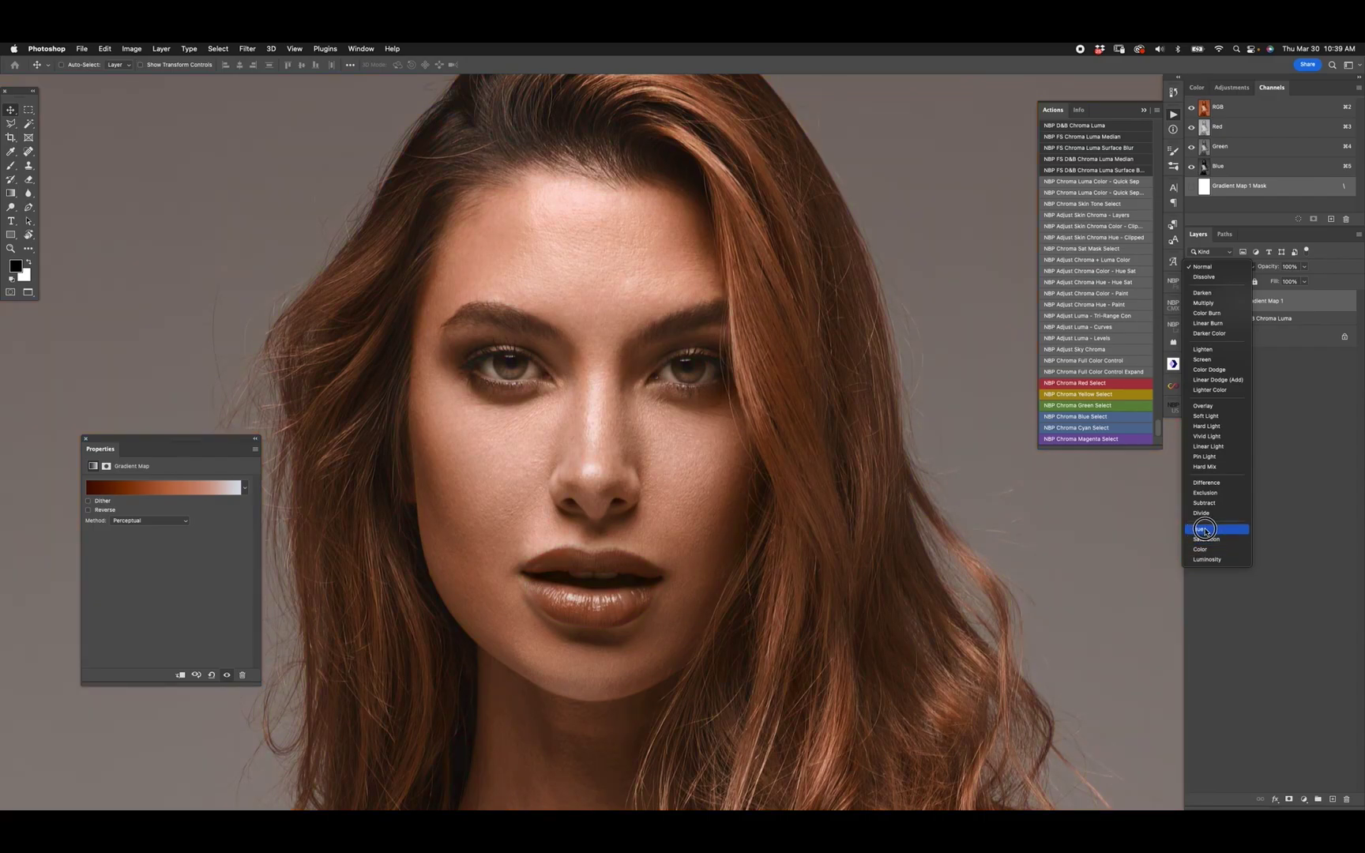
left_click(1205, 539)
key("2")
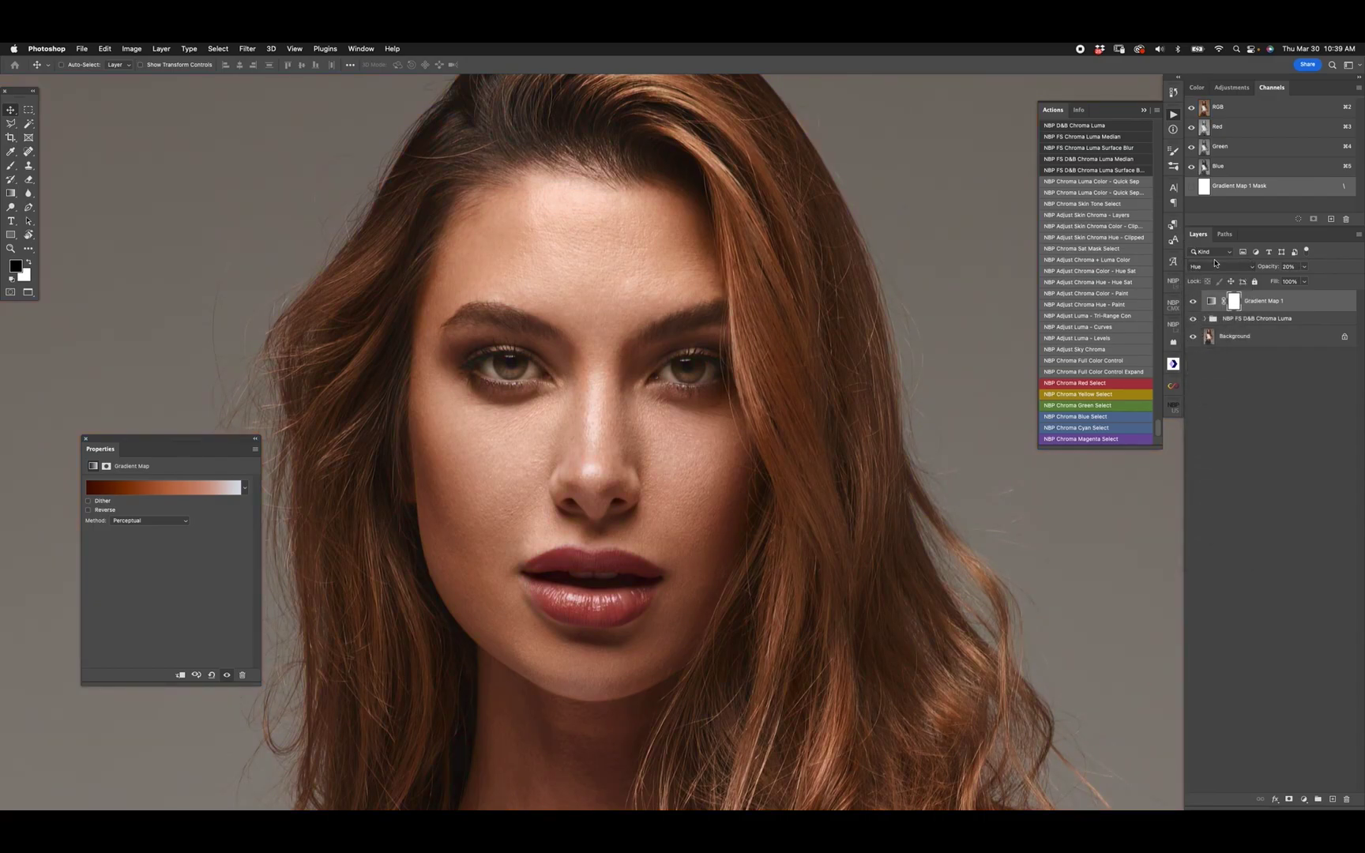
left_click(1215, 266)
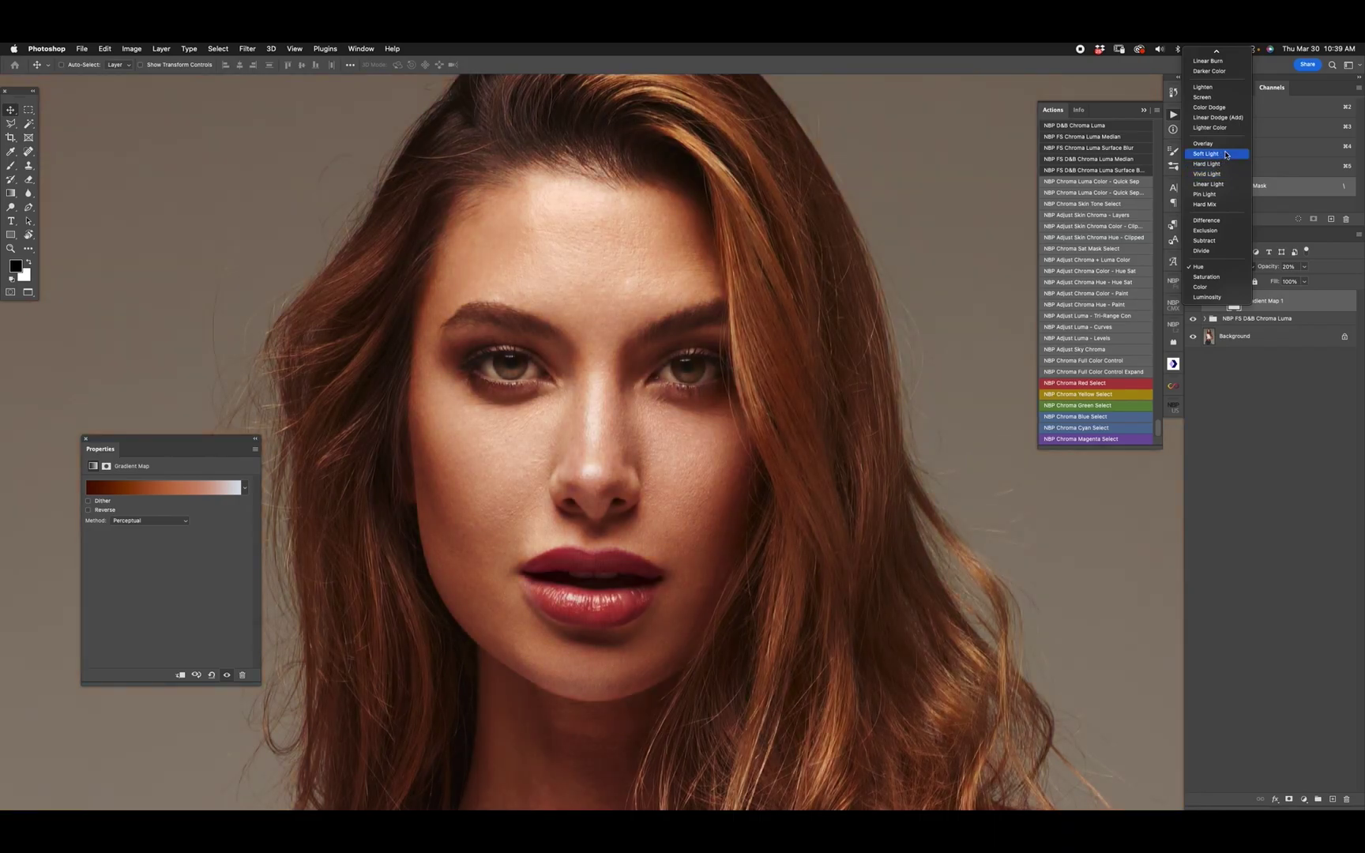
left_click(1226, 155)
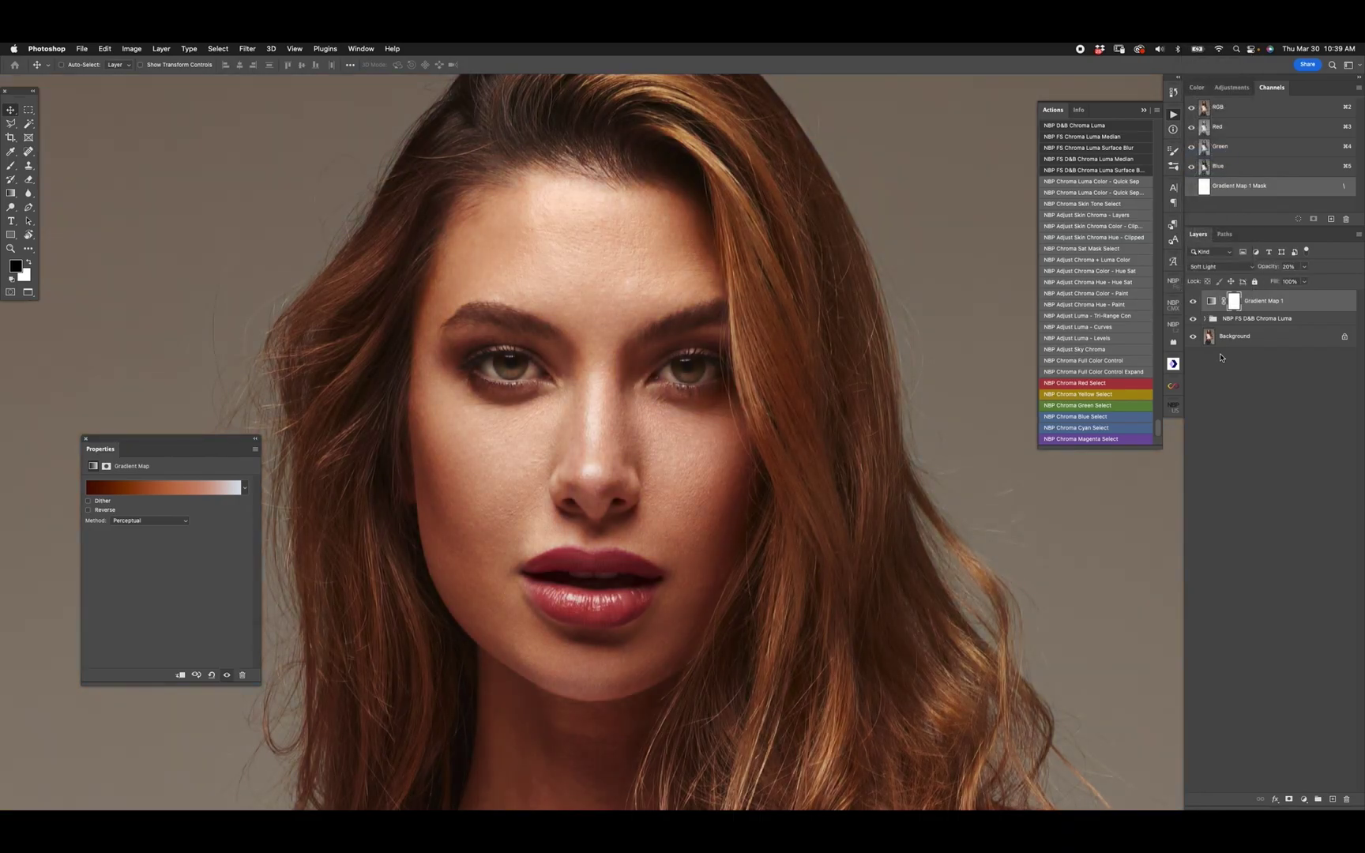
left_click(1205, 318)
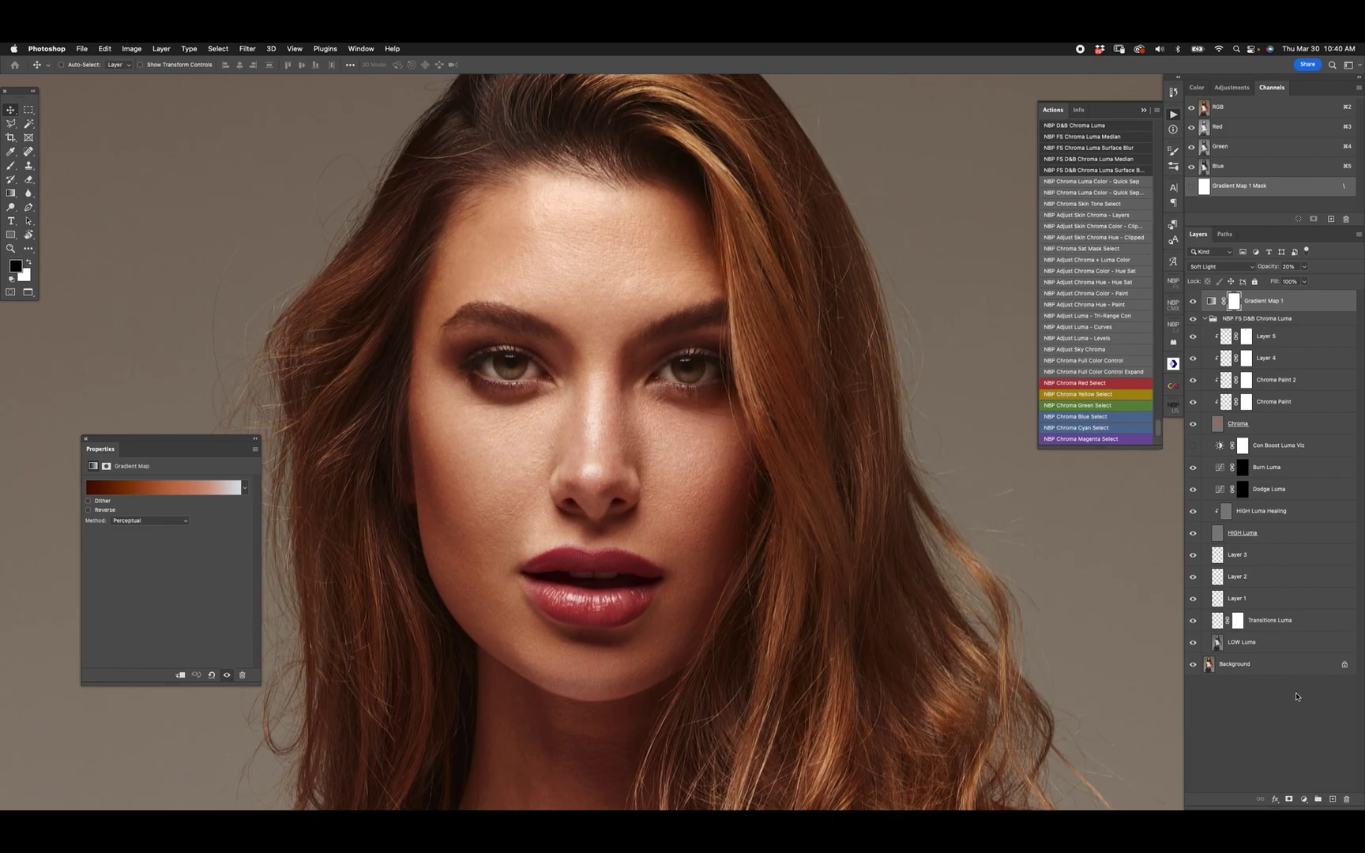
Hide Gradient Map 1, review the Chroma Paint, Chroma Paint 2, Layer 4 and Layer 5 settings, and collapse the group.
left_click(1193, 301)
left_click(1226, 401)
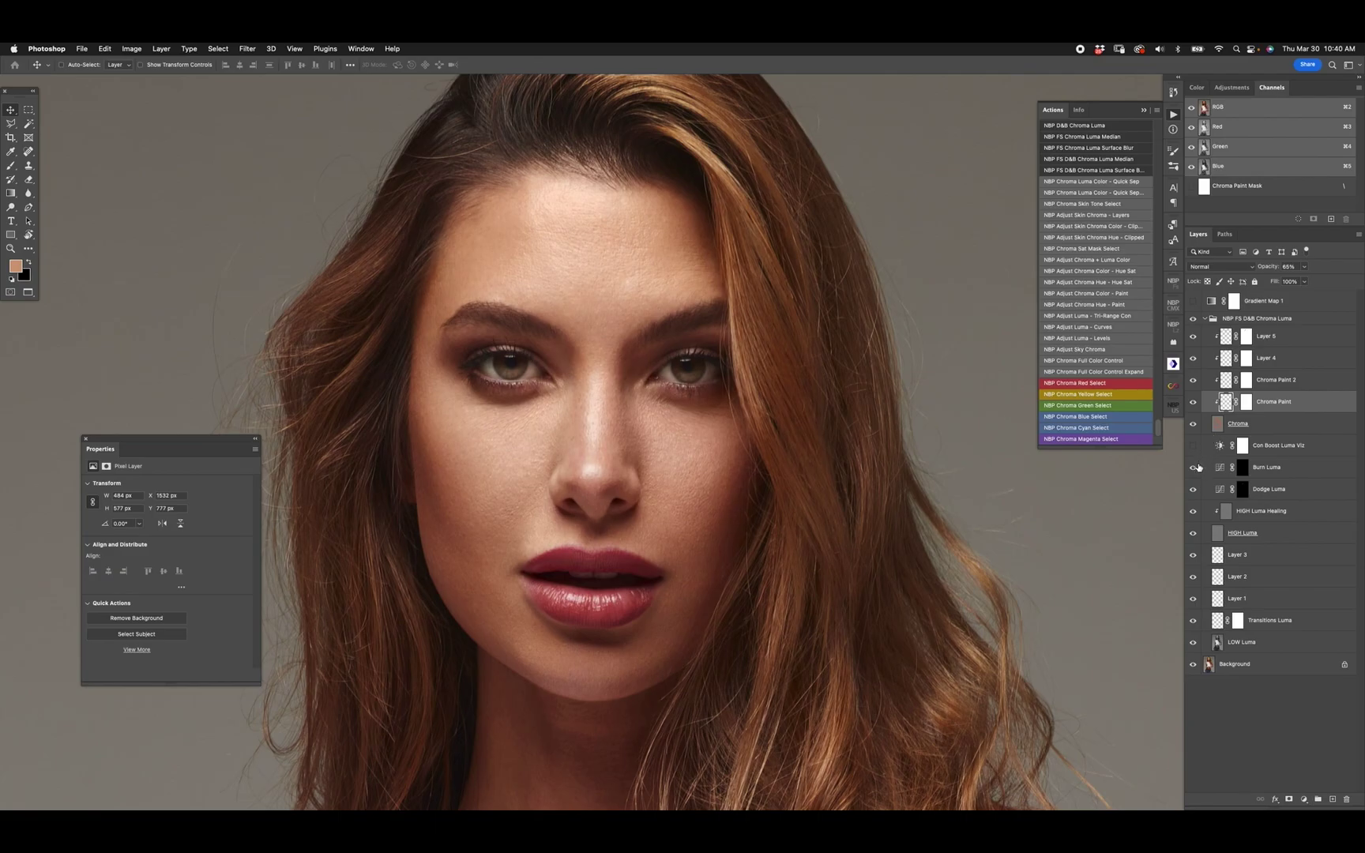
left_click(1240, 473)
left_click(1219, 427)
left_click(1227, 405)
left_click(1230, 383)
left_click(1231, 358)
left_click(1228, 337)
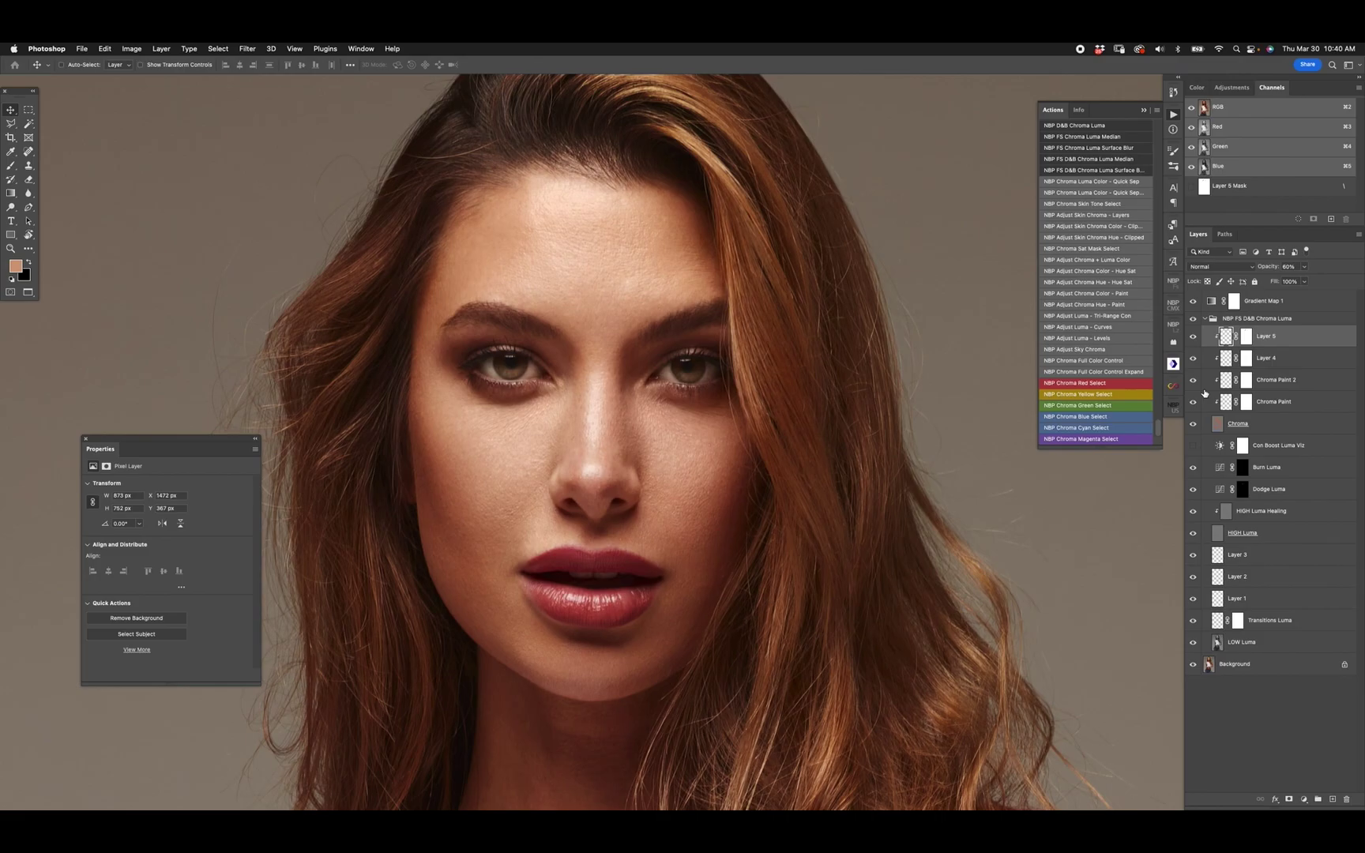
left_click(1205, 318)
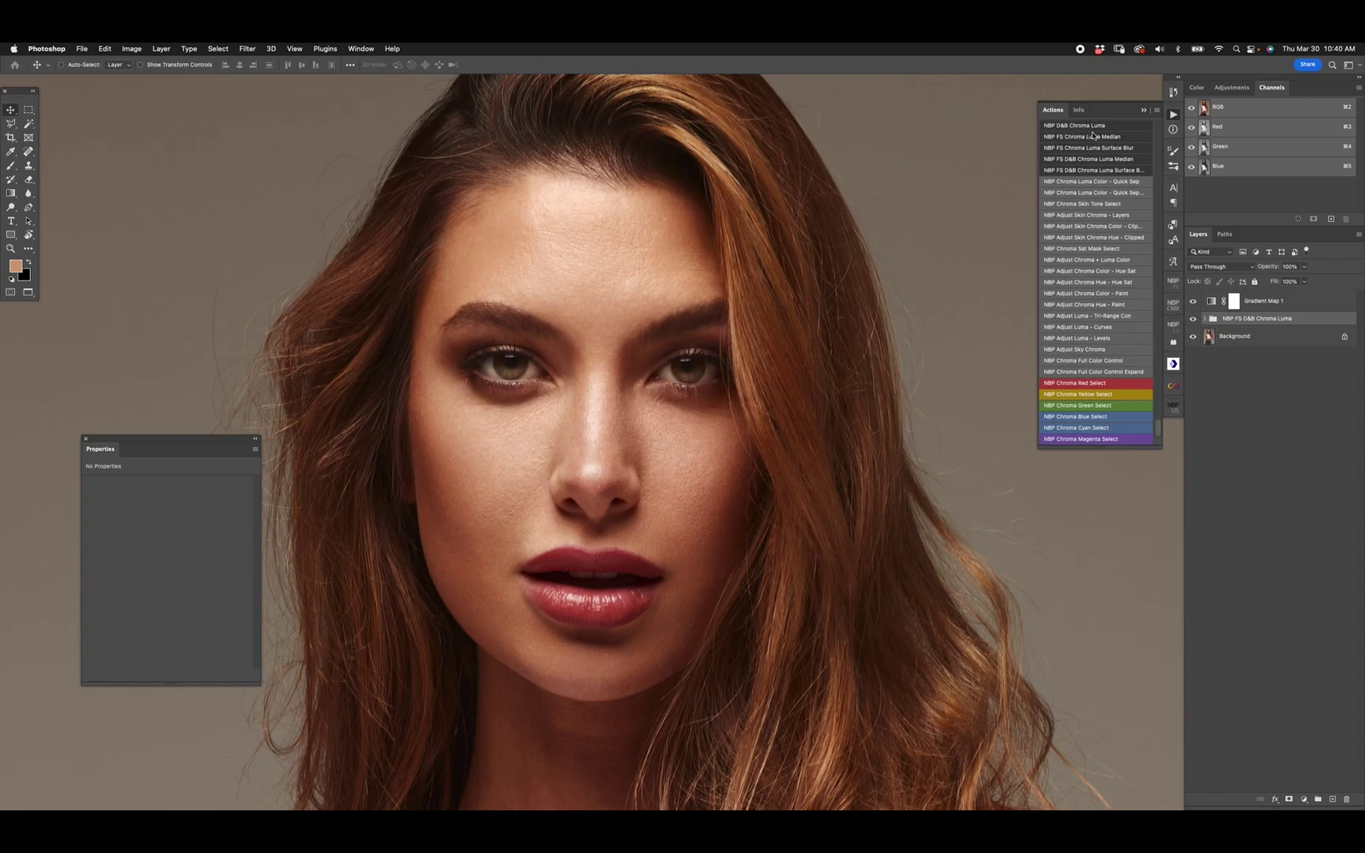
Delete Gradient Map 1, the stamped merged layer, and the retouching group.
left_click(1278, 306)
left_click(1269, 321, "shift")
left_click(1270, 331)
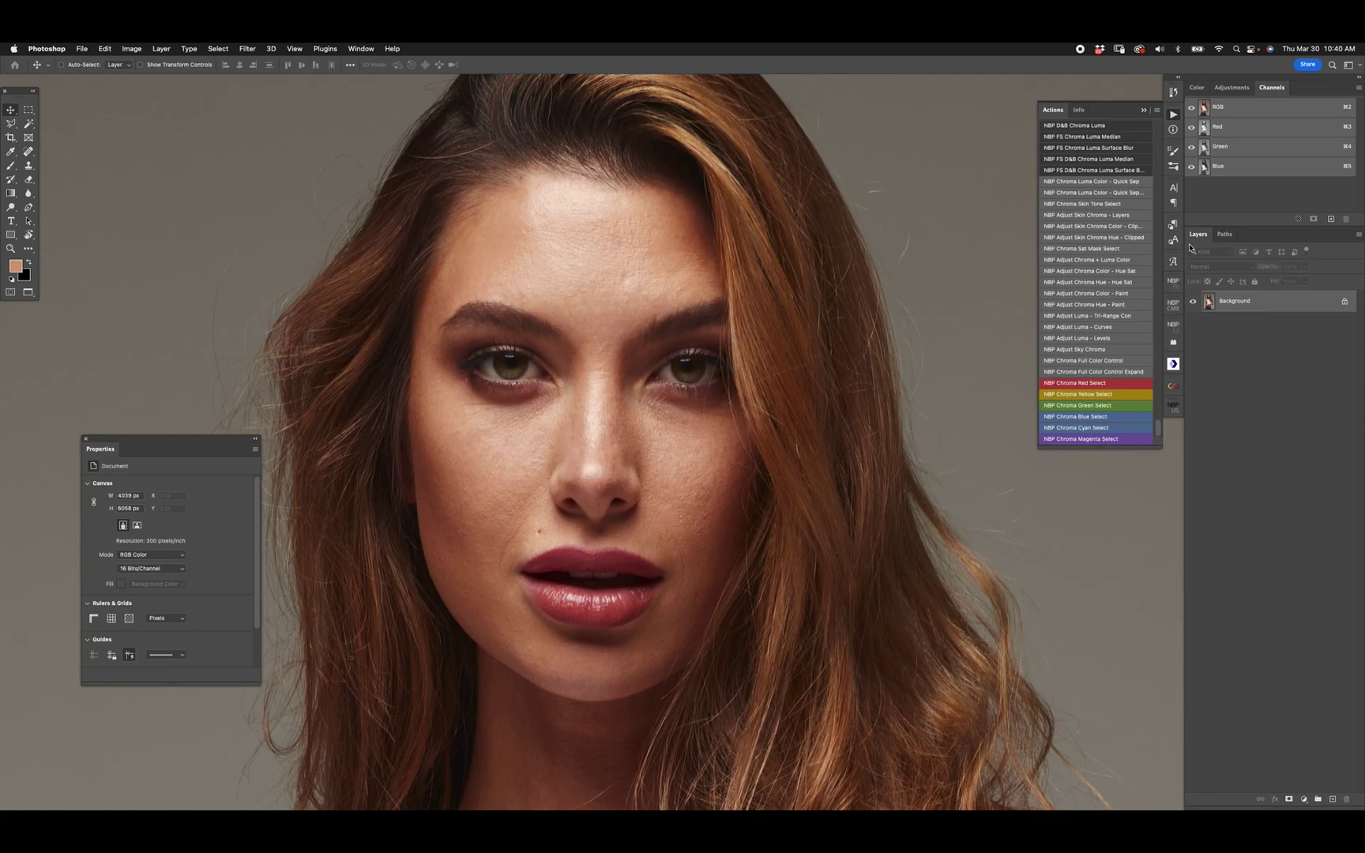
key("super+z")
left_click(1194, 301)
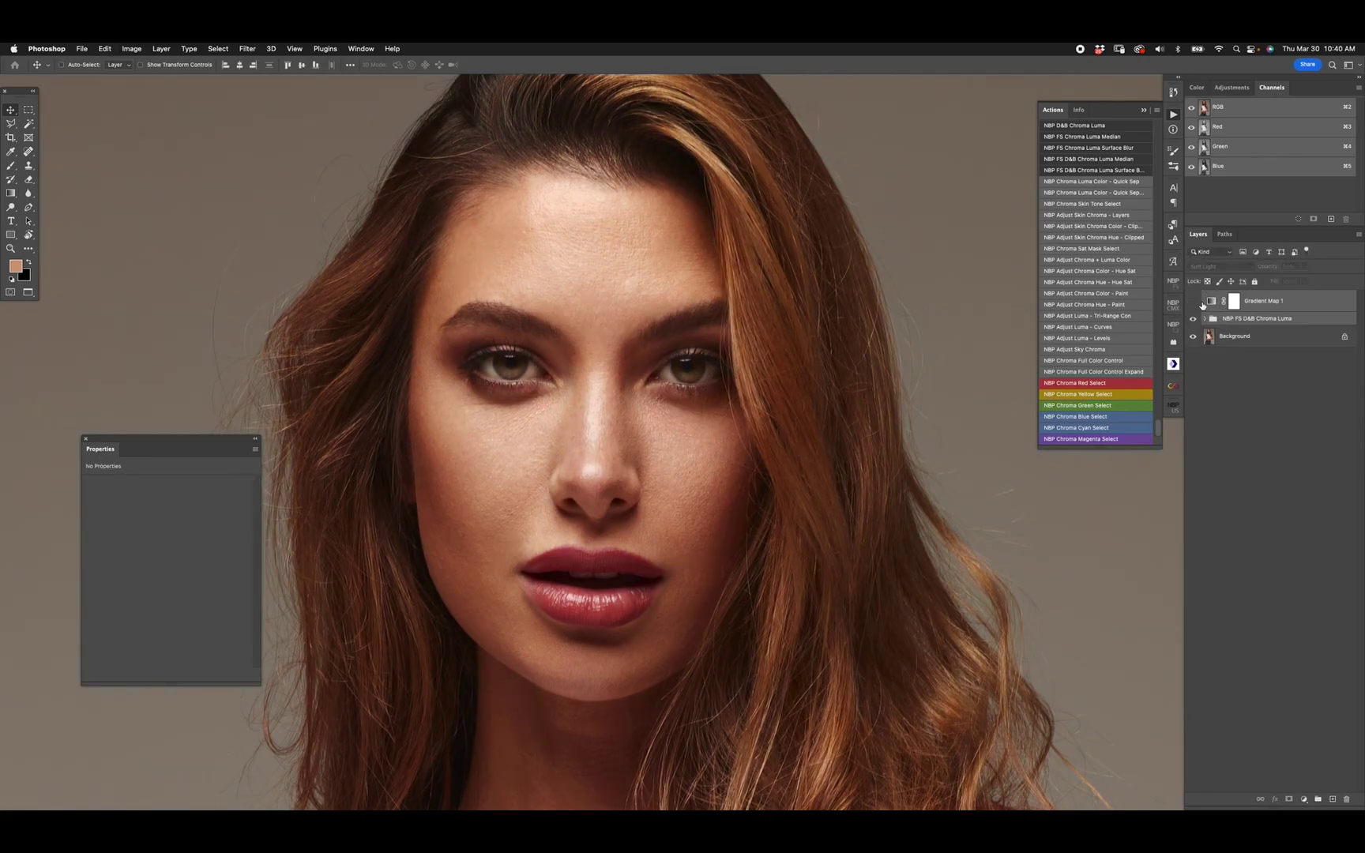
left_click(1227, 320)
key("super+alt+shift+e")
left_click_drag(1213, 304, 1347, 800)
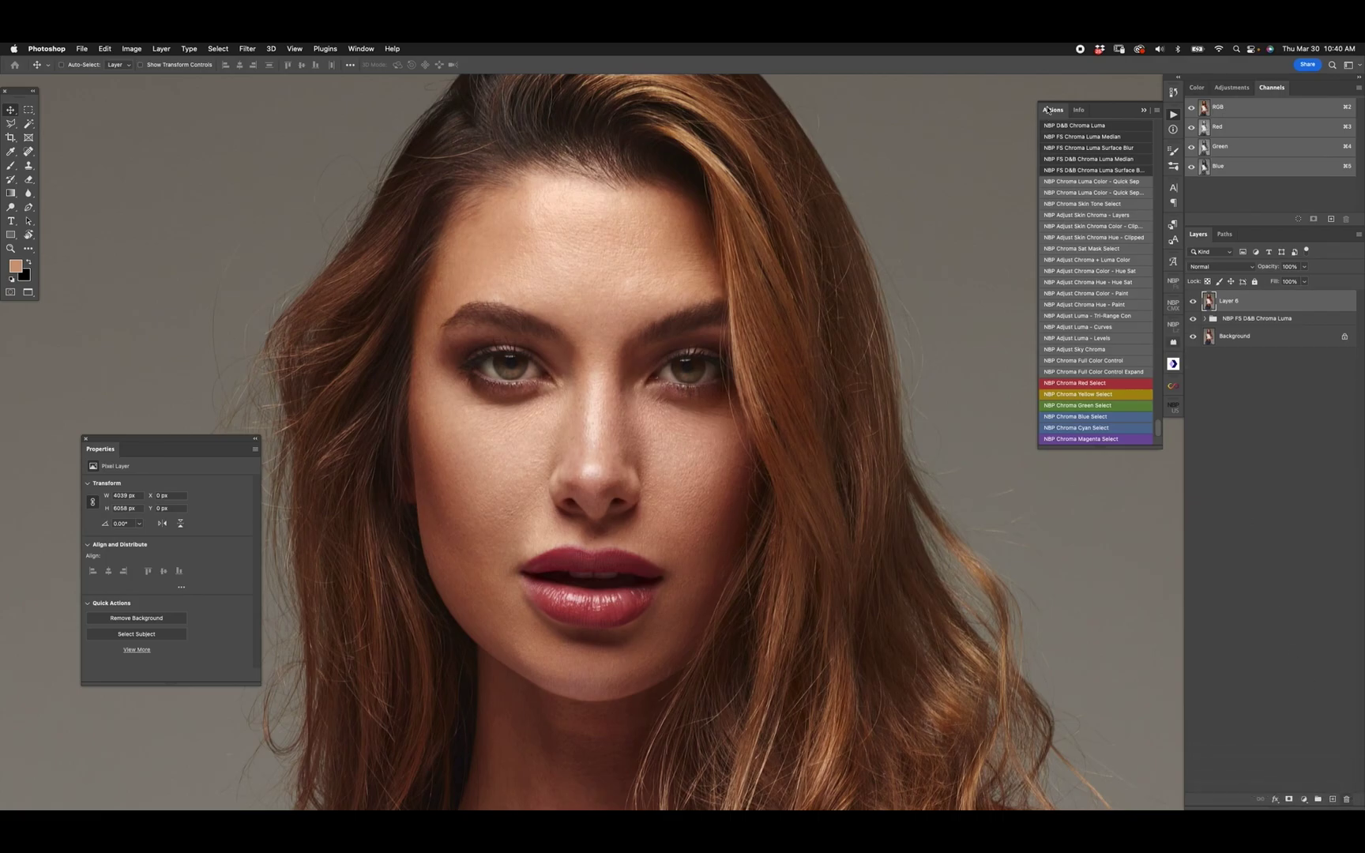
left_click(1243, 337, "shift")
key("Delete")
Run the NBP D&B Chroma Luma action past its warning, check the chroma layer, then delete its group.
left_click(1113, 138)
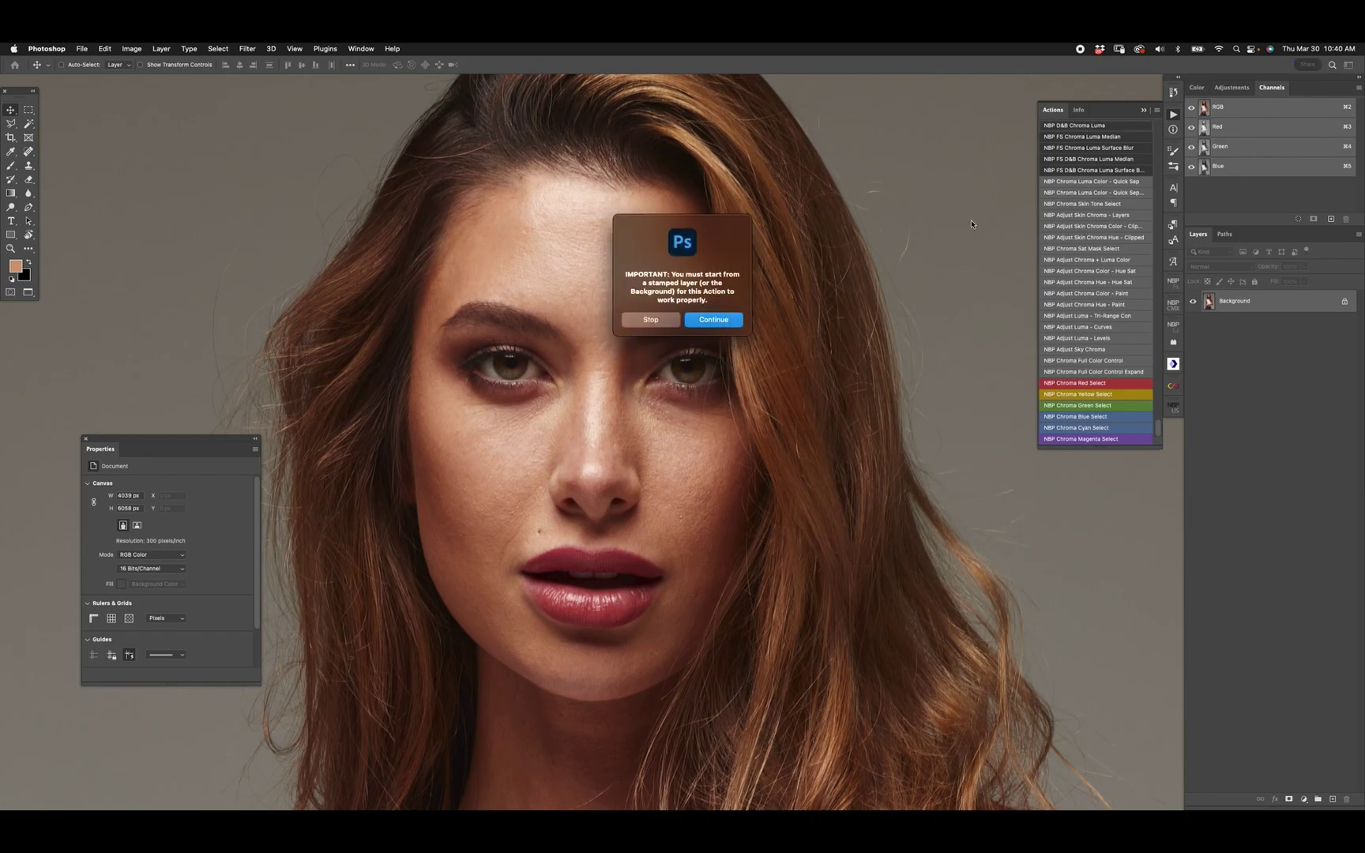
key("Return")
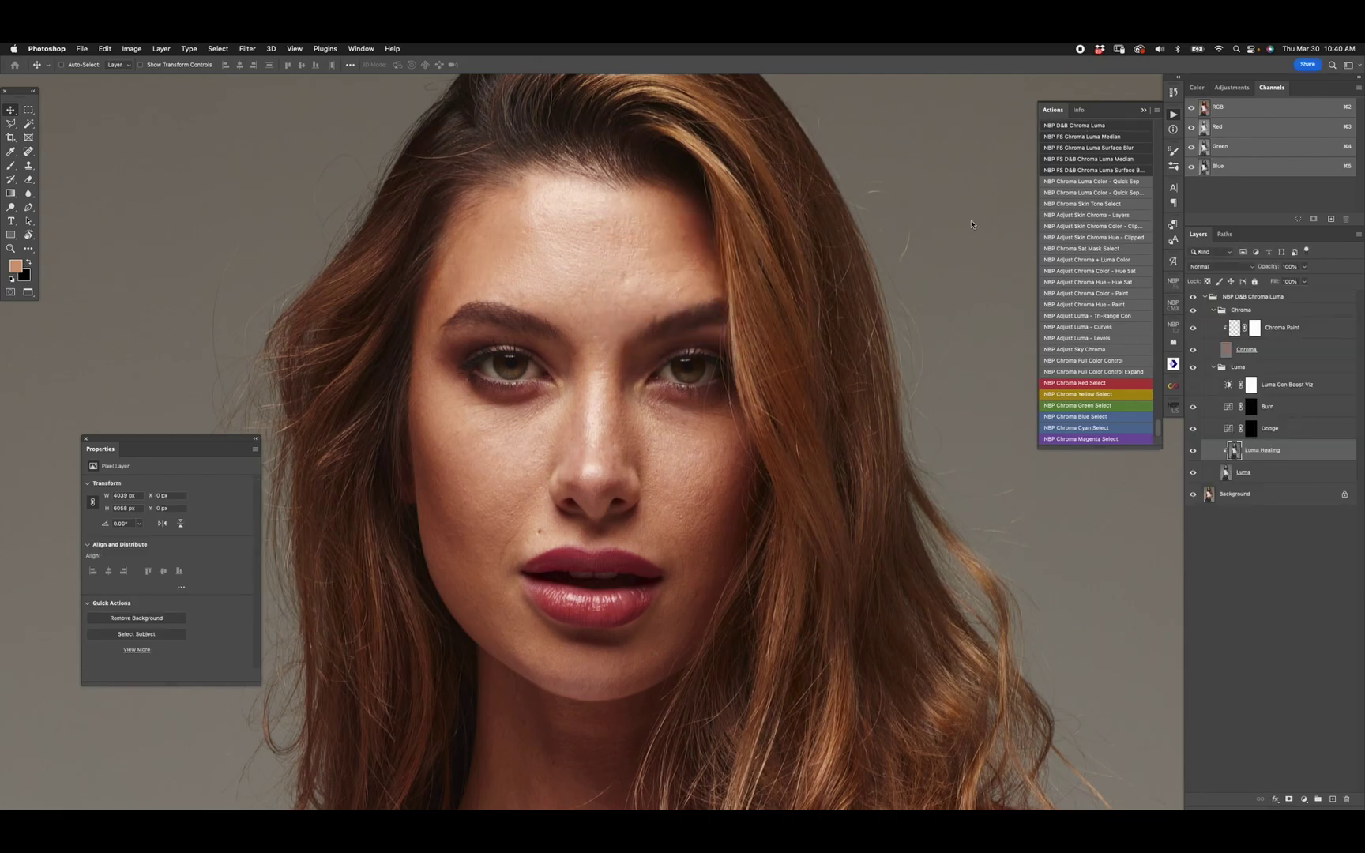
left_click(1193, 350)
left_click(1193, 350)
left_click(1272, 297)
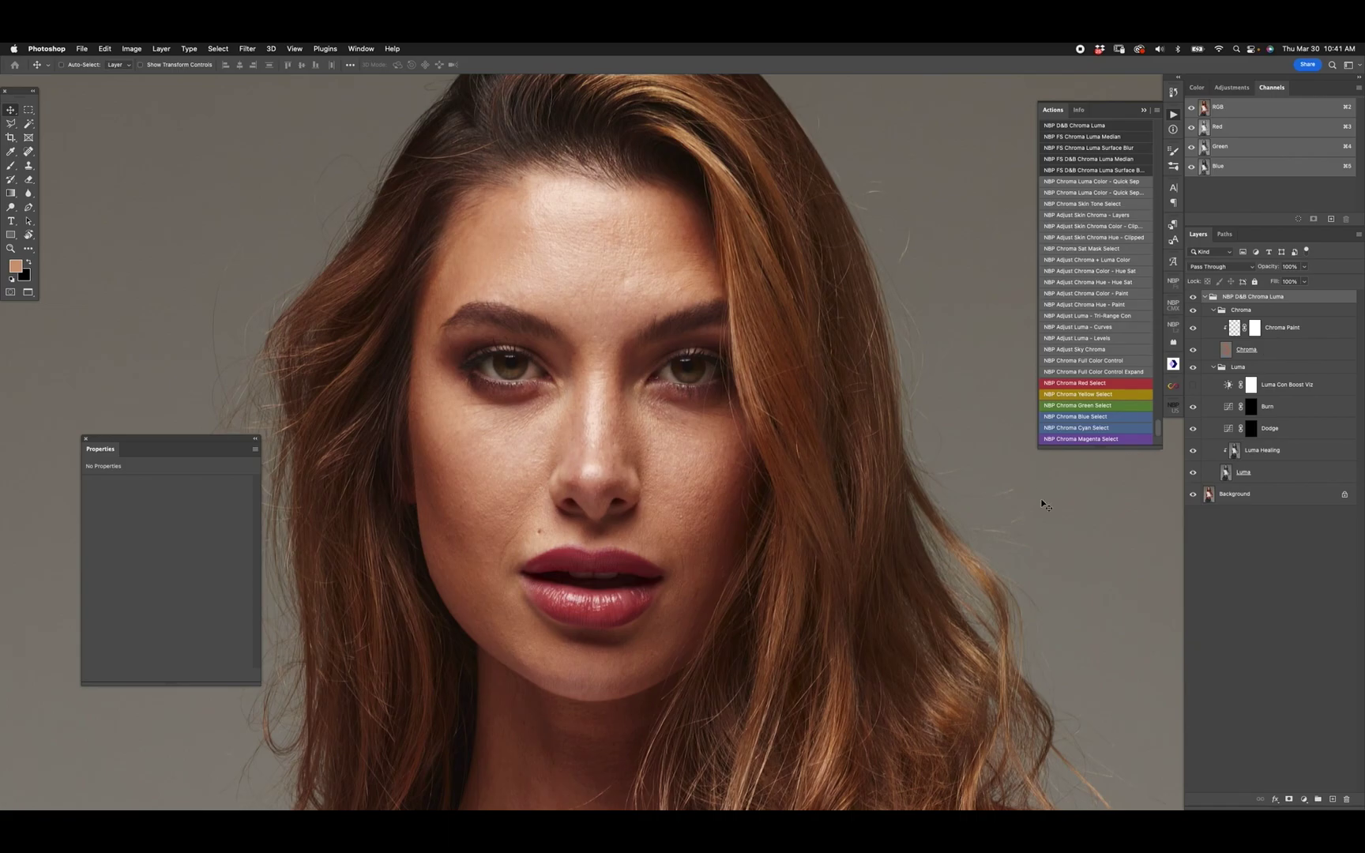
key("Delete")
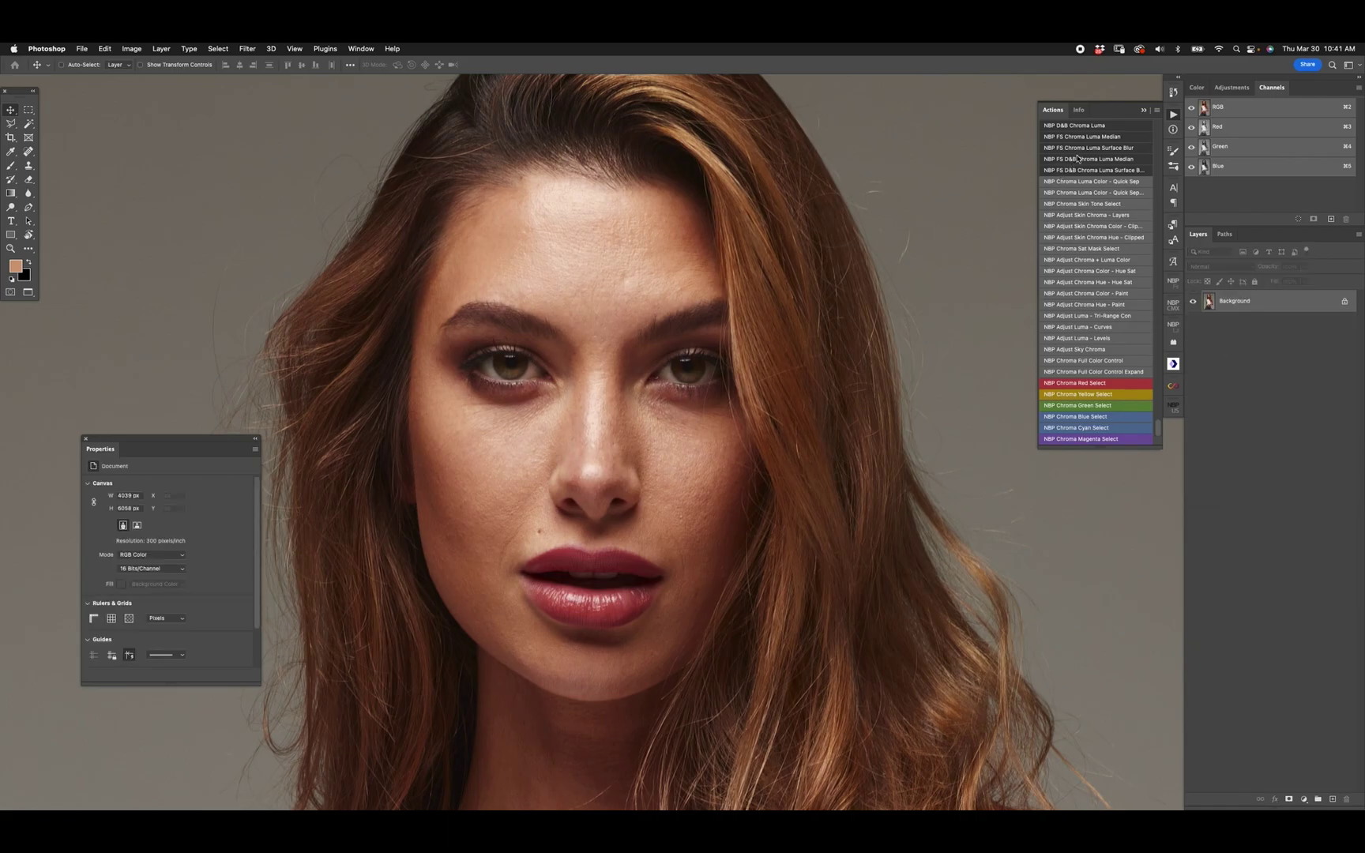
left_click(1081, 143)
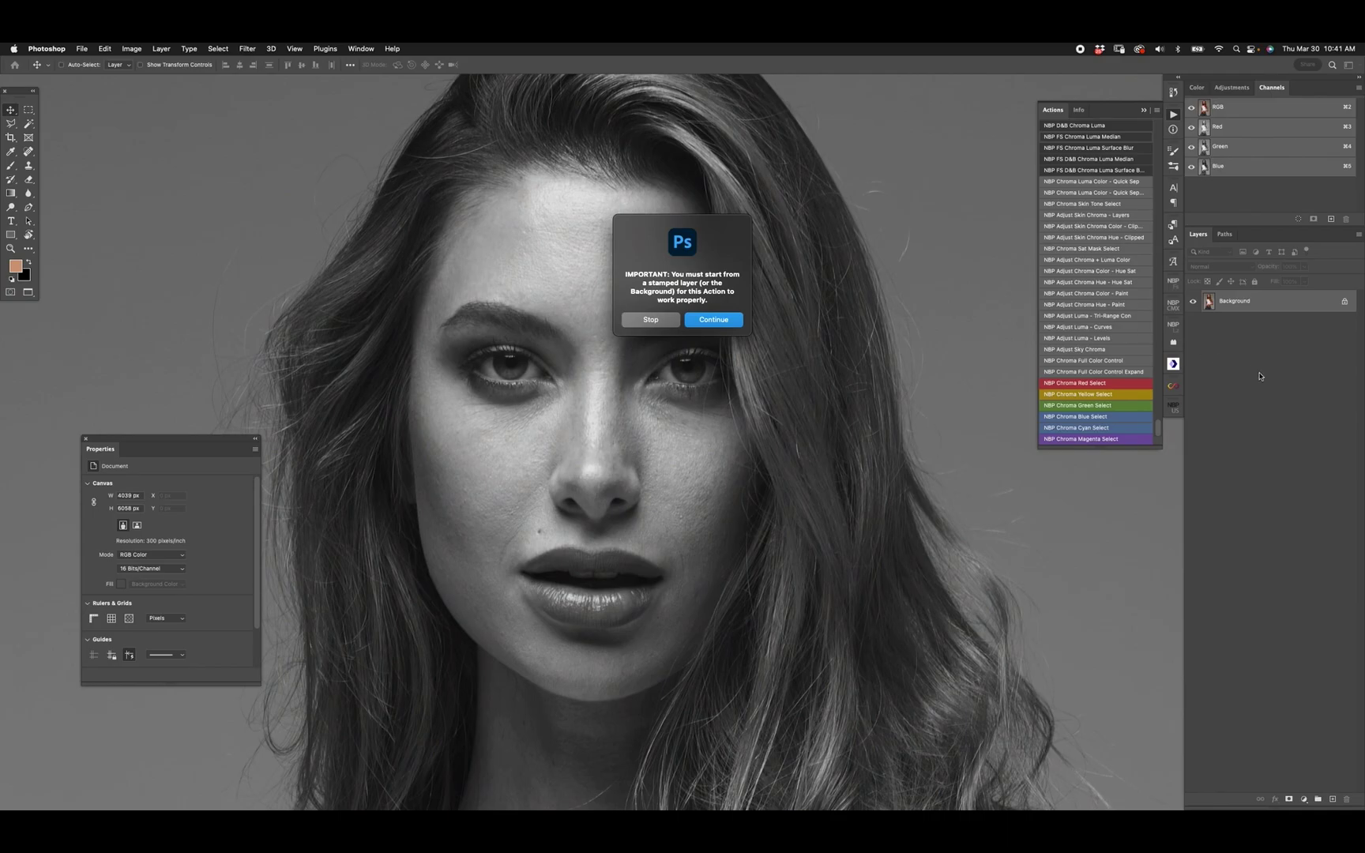
key("Return")
left_click(1028, 525)
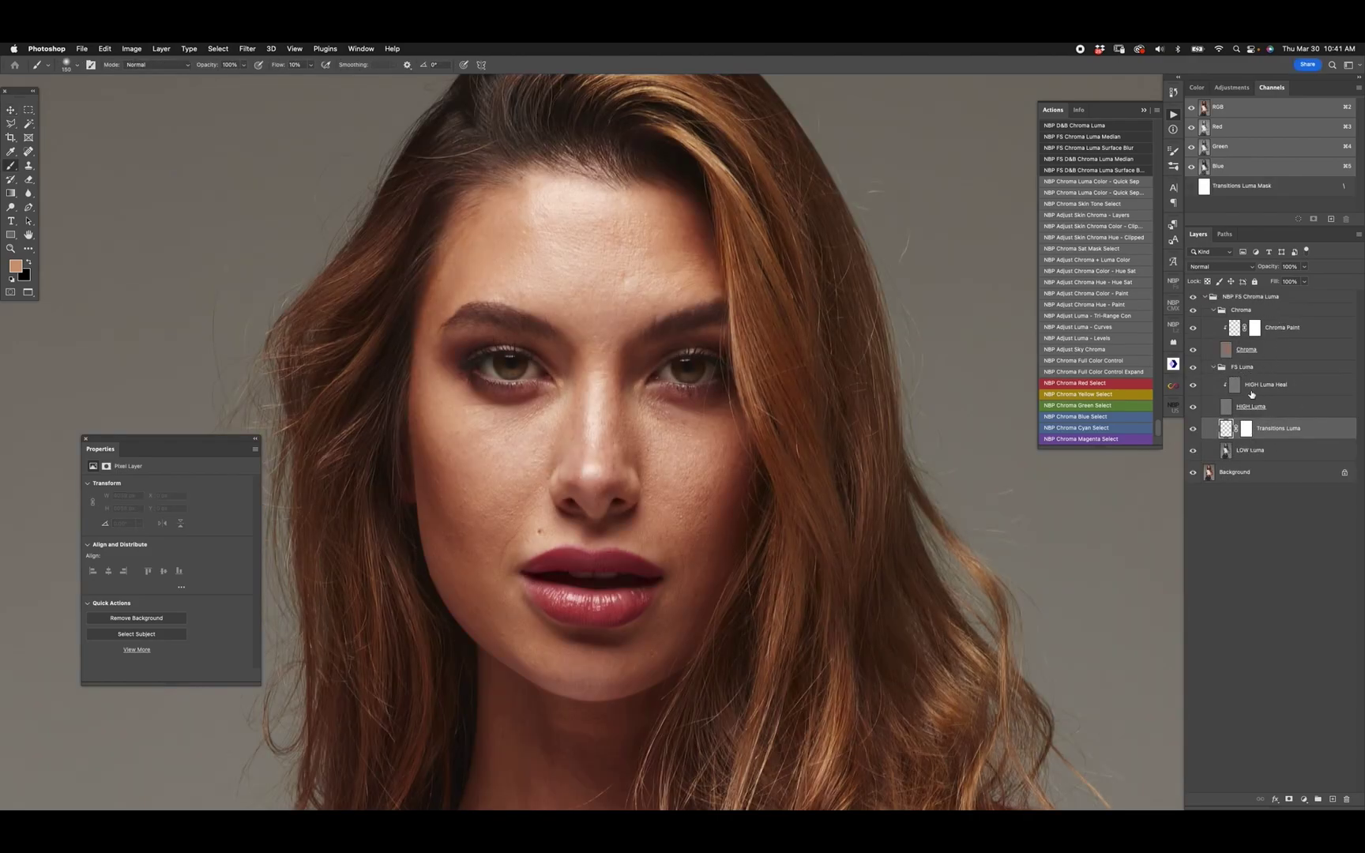
left_click(1194, 352)
left_click(1194, 351)
left_click(1270, 299)
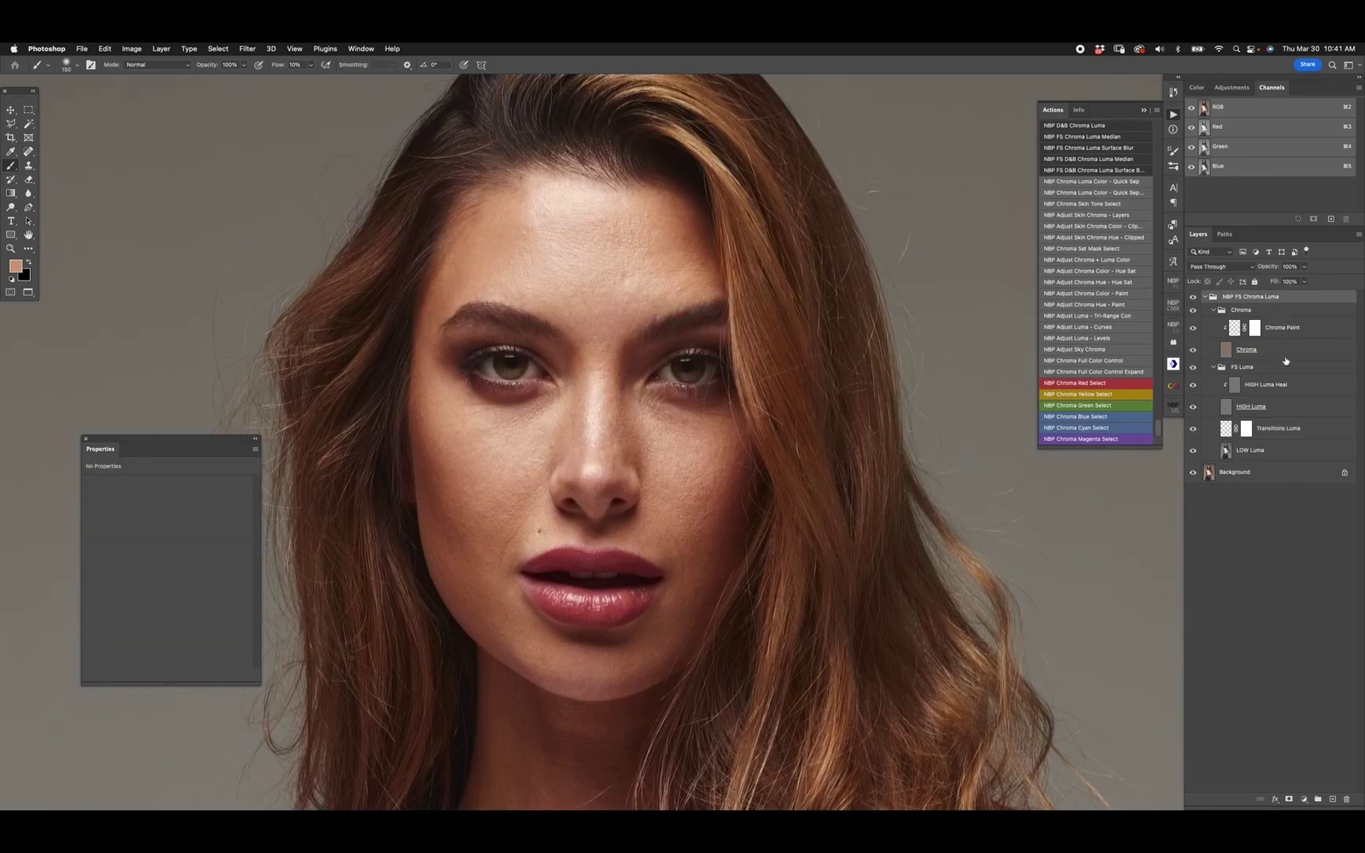
key("Delete")
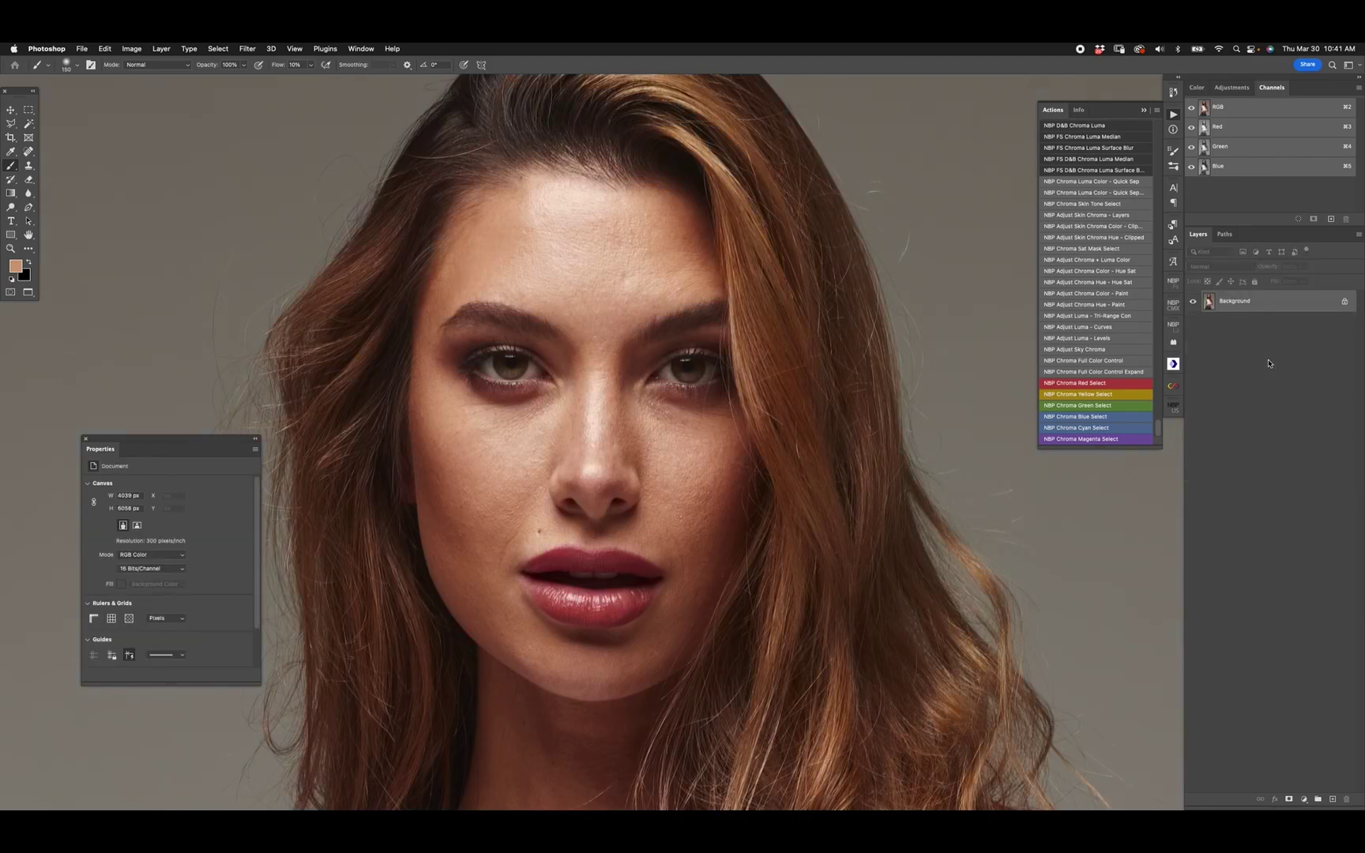